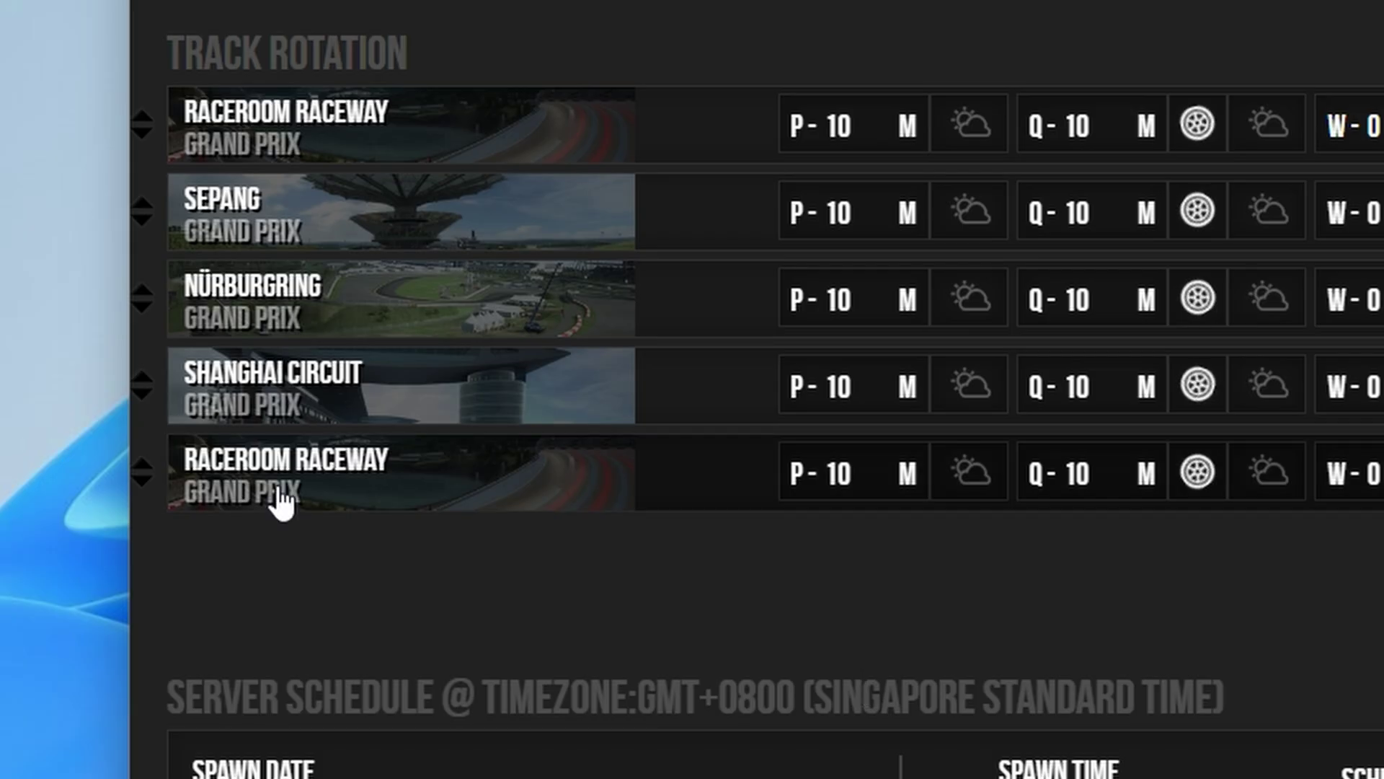
- Preview the track choices for the last rotation entry, then scroll back up through the server settings
{"action": "left_click", "coordinate": [274, 505]}
{"action": "scroll", "coordinate": [353, 663], "scroll_direction": "up", "scroll_amount": 5}
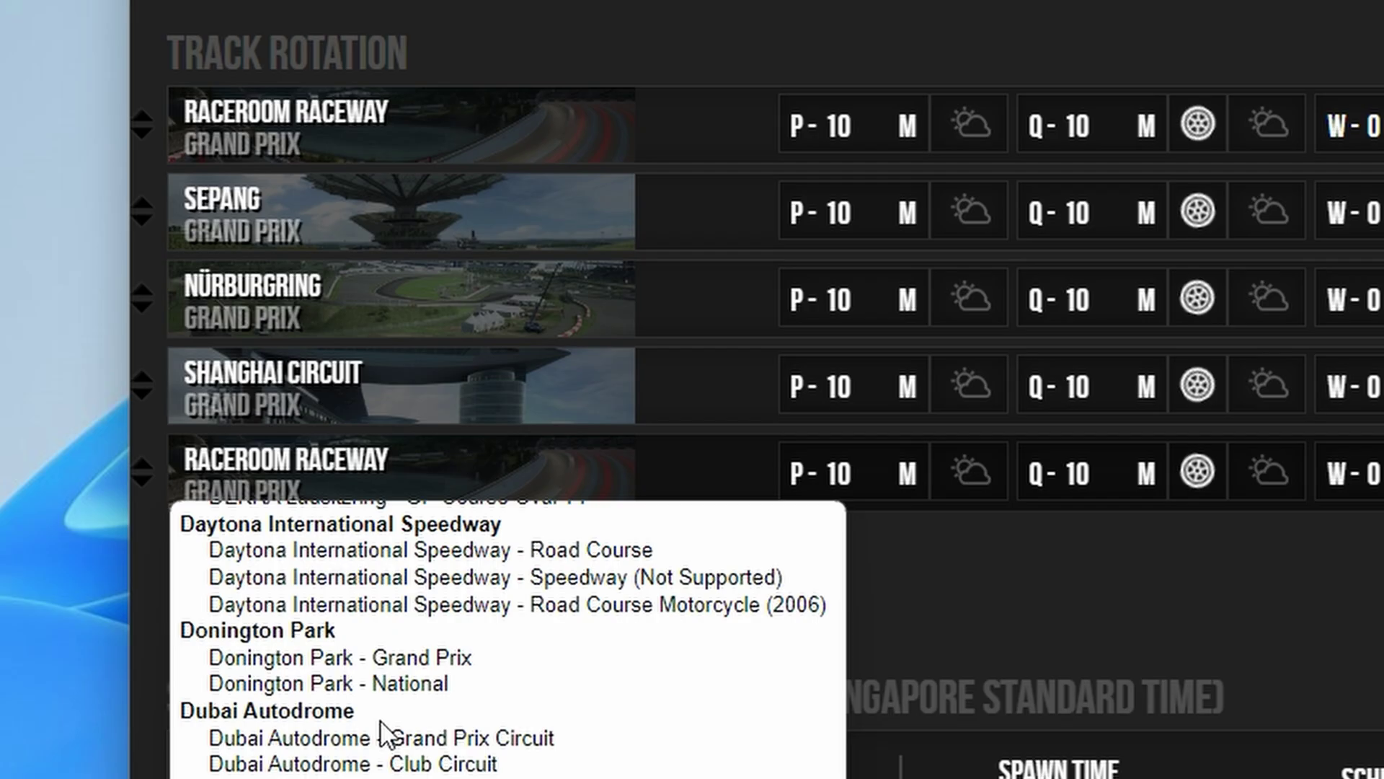
{"action": "scroll", "coordinate": [382, 732], "scroll_direction": "up", "scroll_amount": 1}
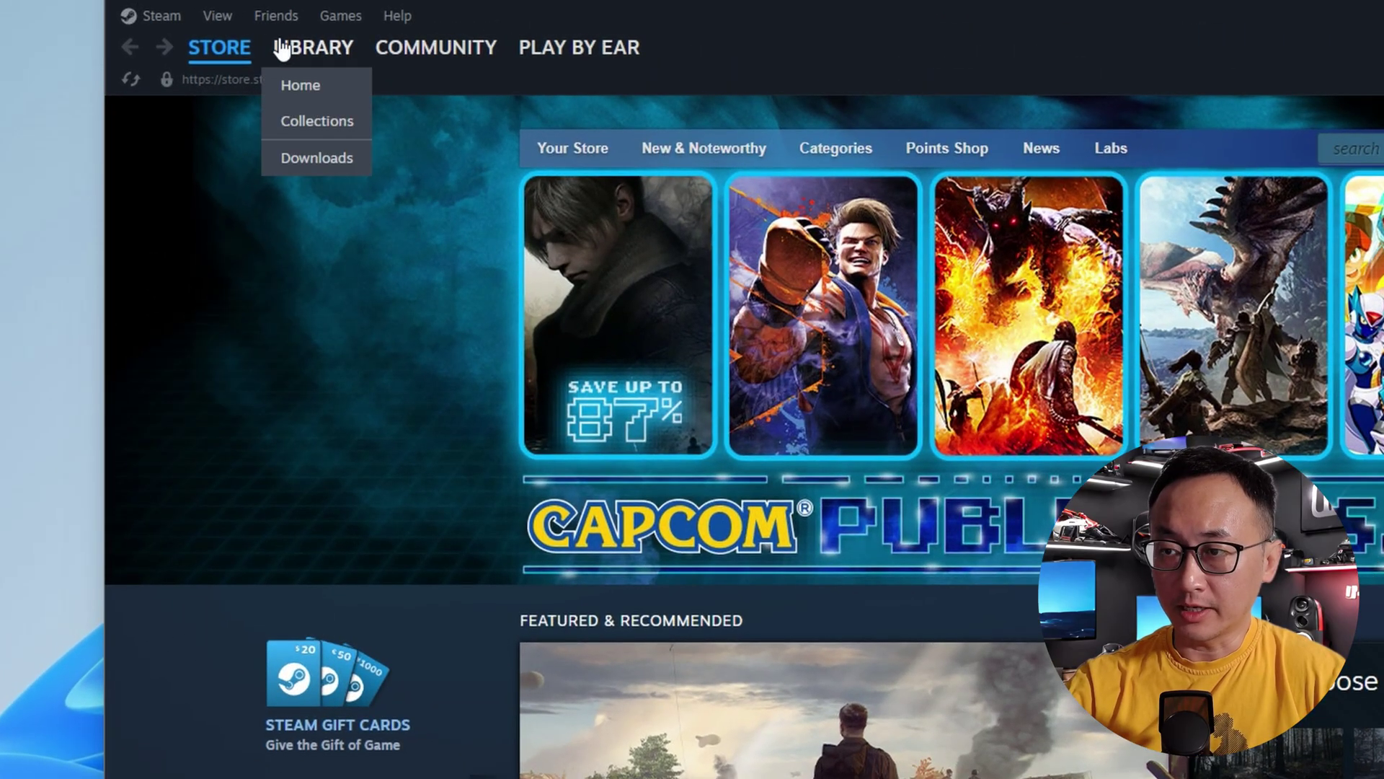
- Go from the Steam store to the library home view and toggle its filter options
{"action": "left_click", "coordinate": [314, 26]}
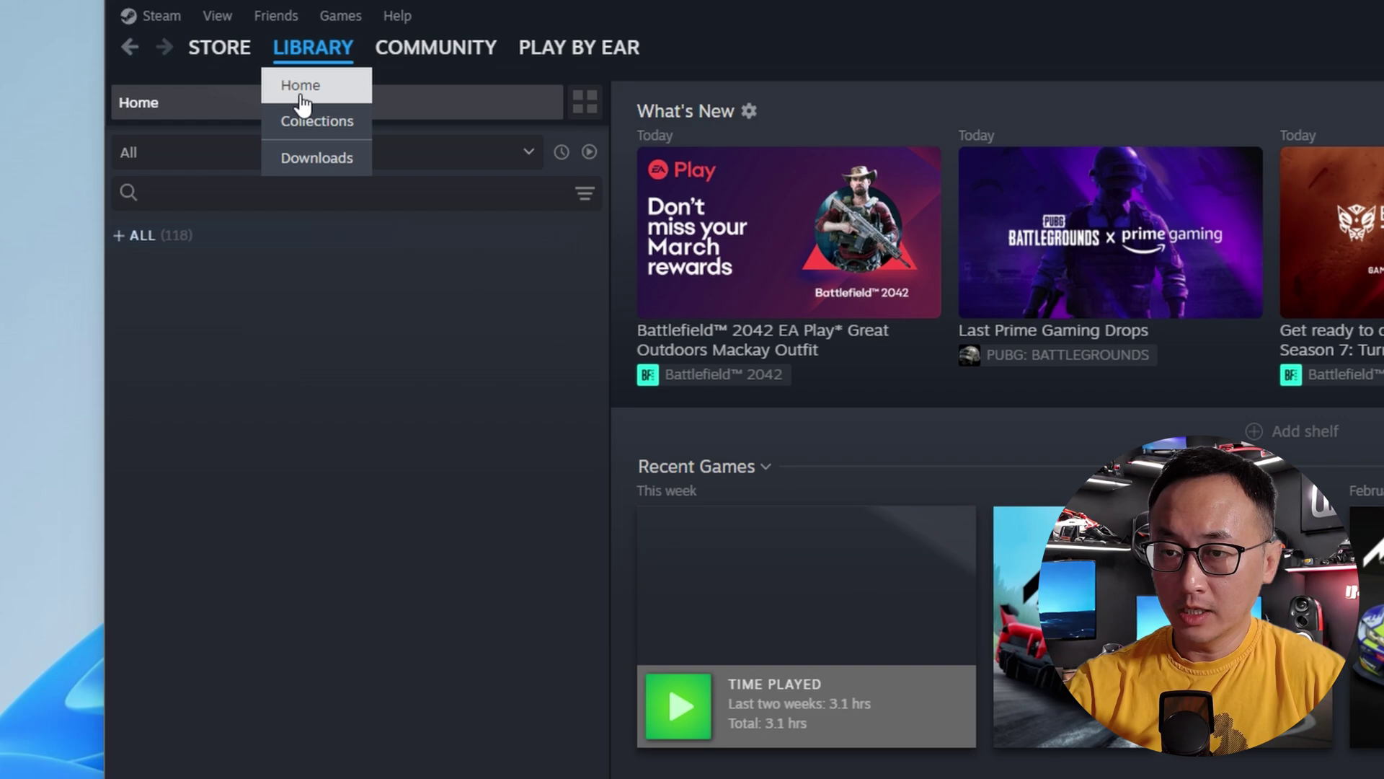
{"action": "left_click", "coordinate": [302, 102]}
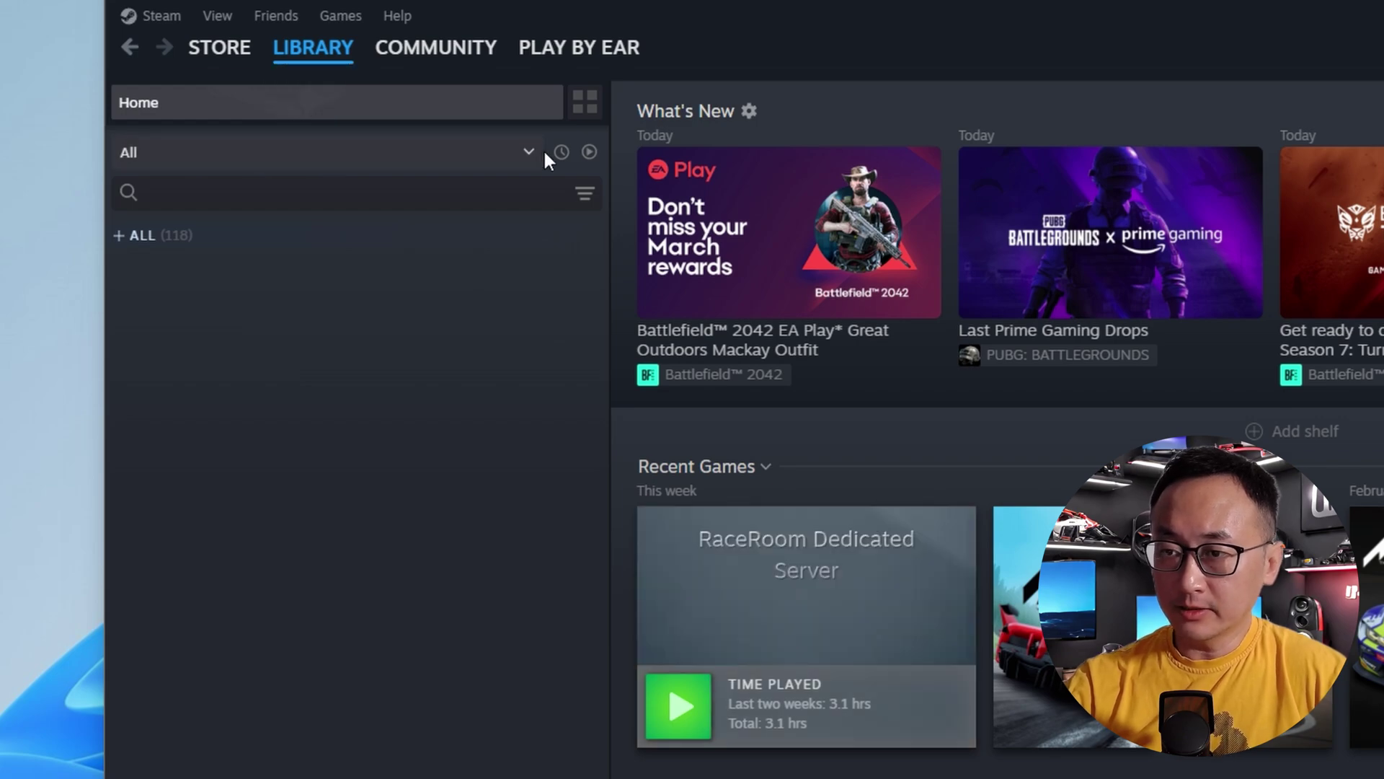
{"action": "left_click", "coordinate": [520, 163]}
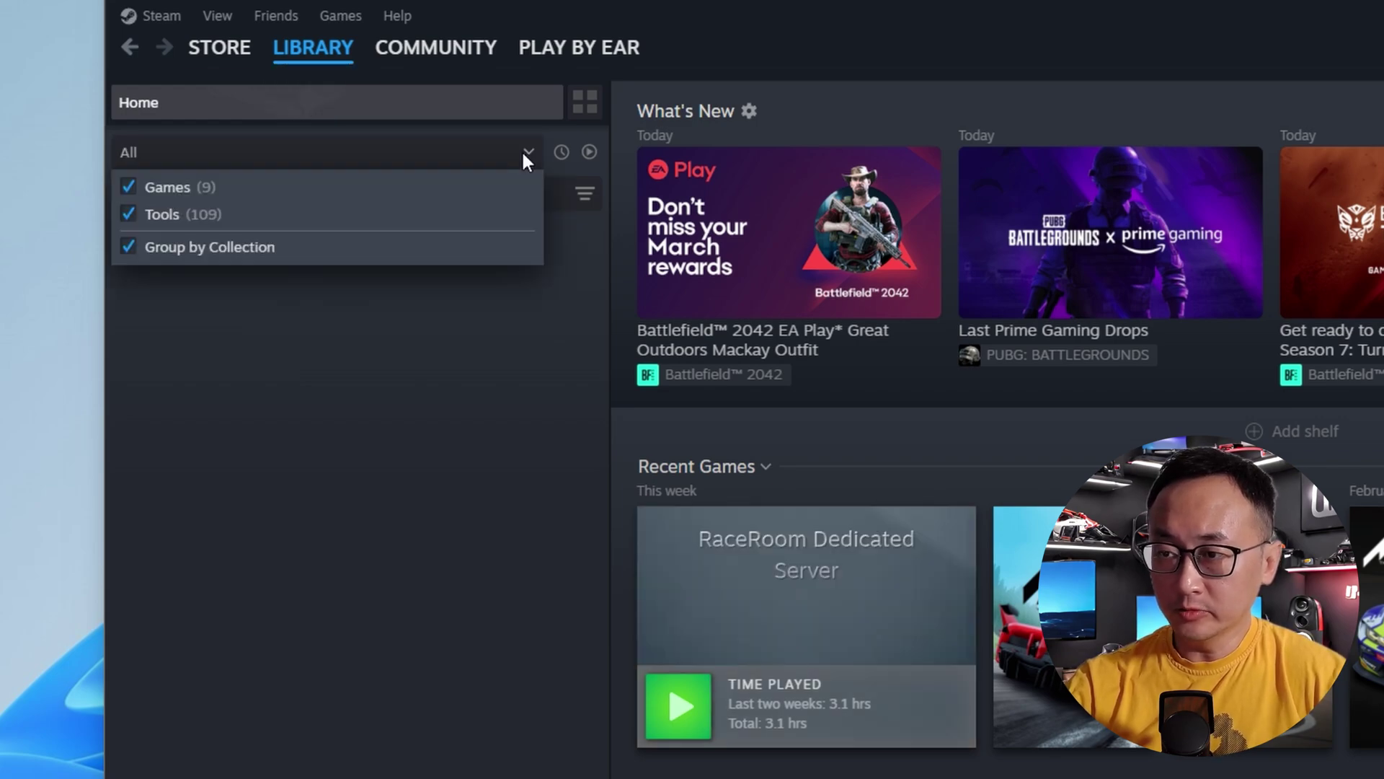
{"action": "left_click", "coordinate": [181, 144]}
{"action": "left_click", "coordinate": [179, 151]}
{"action": "left_click", "coordinate": [179, 153]}
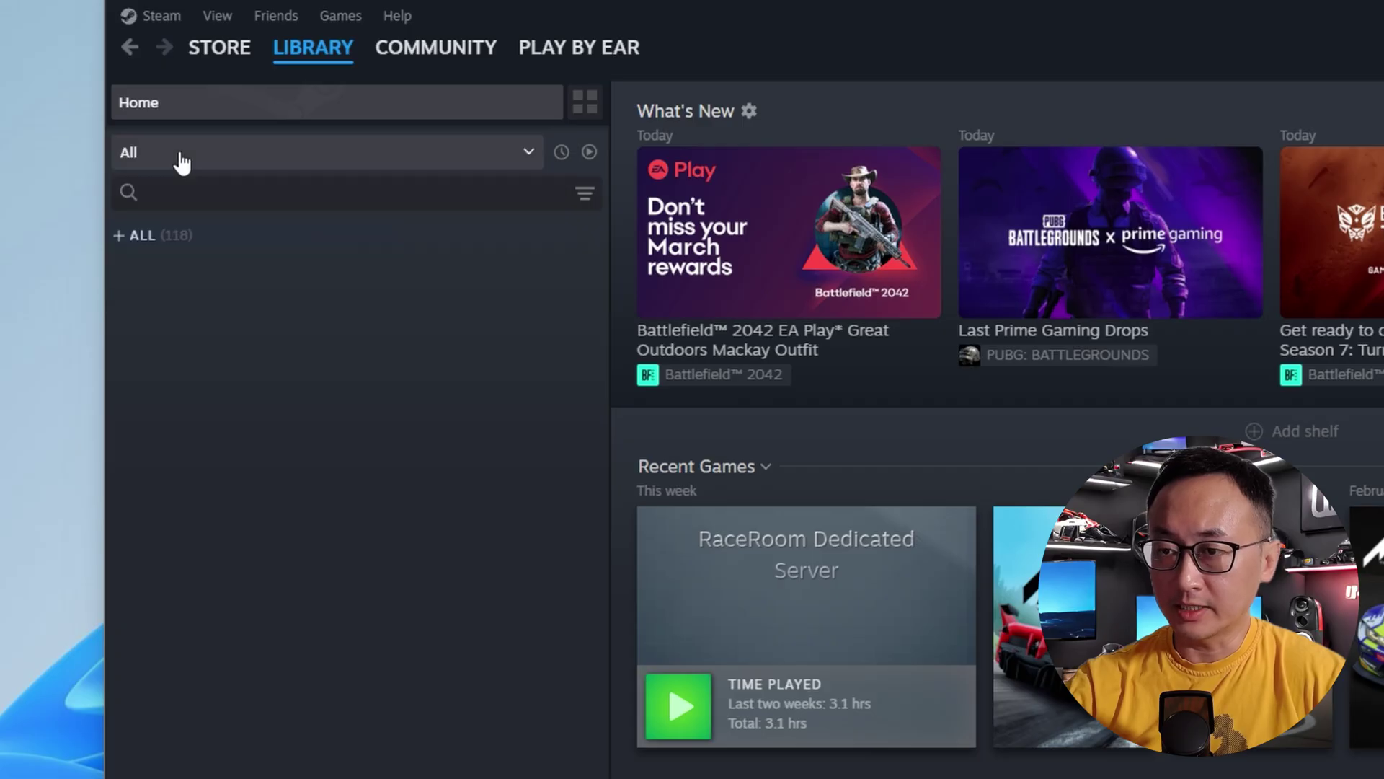
- Search the library for 'race' and open the RaceRoom Dedicated Server page
{"action": "left_click", "coordinate": [167, 193]}
{"action": "type", "text": "race"}
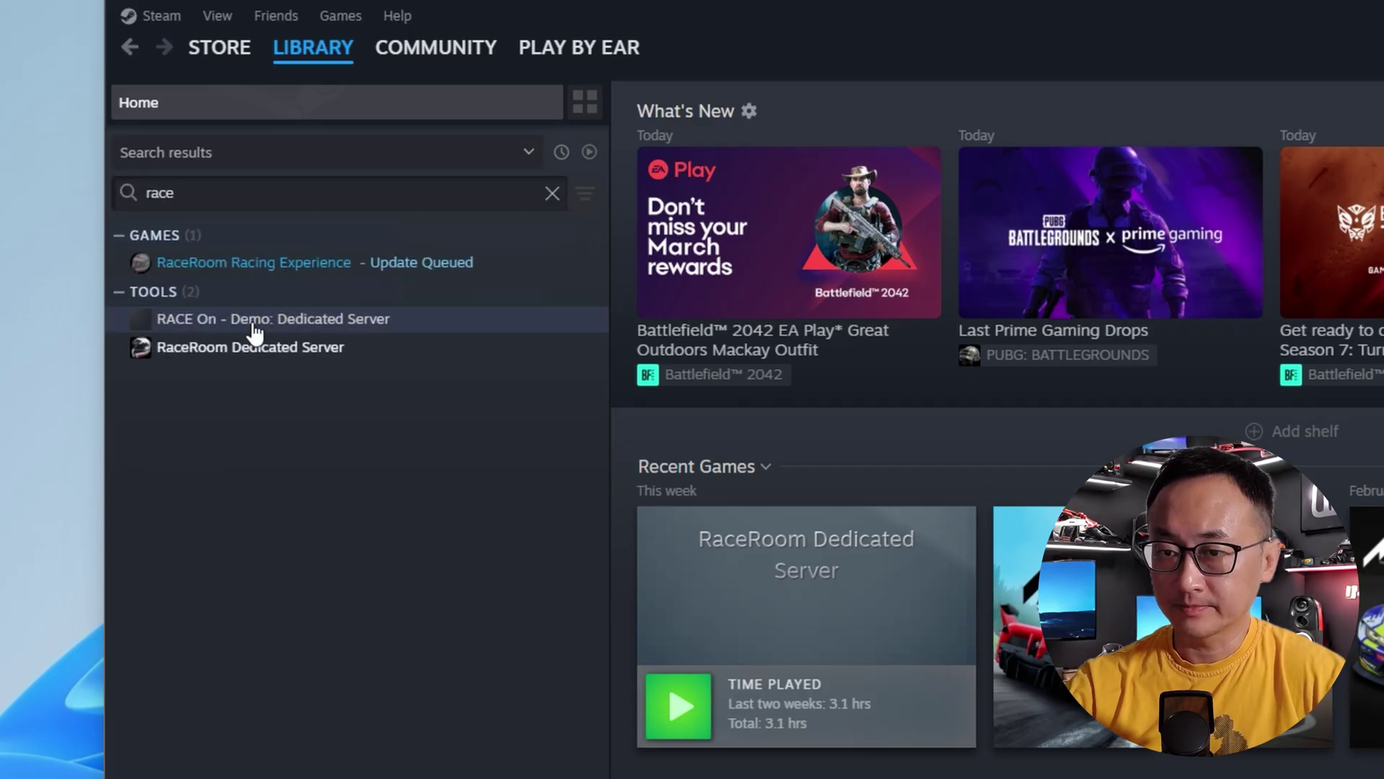
{"action": "left_click", "coordinate": [263, 360]}
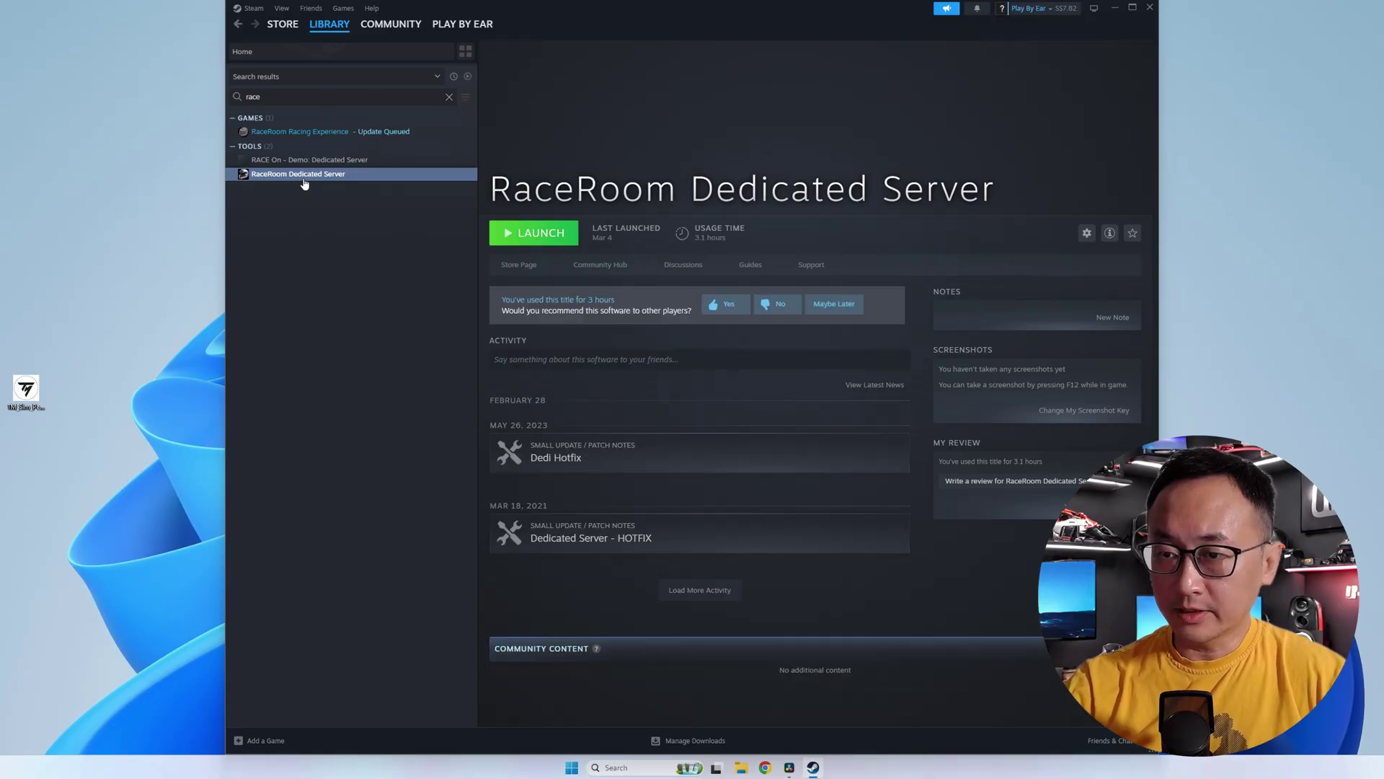
- Launch the RaceRoom dedicated server, allow it to run, and centre its console window
{"action": "left_click", "coordinate": [552, 235]}
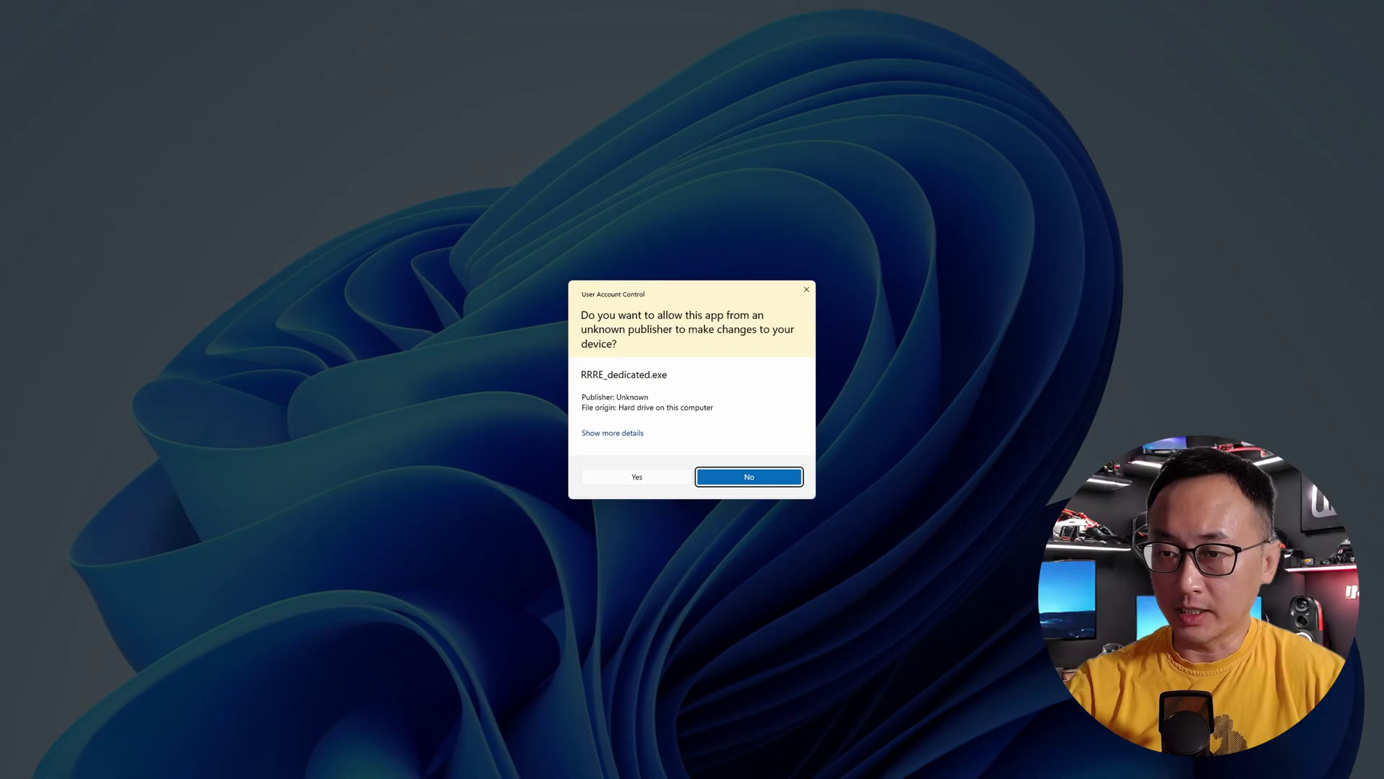
{"action": "left_click", "coordinate": [678, 477]}
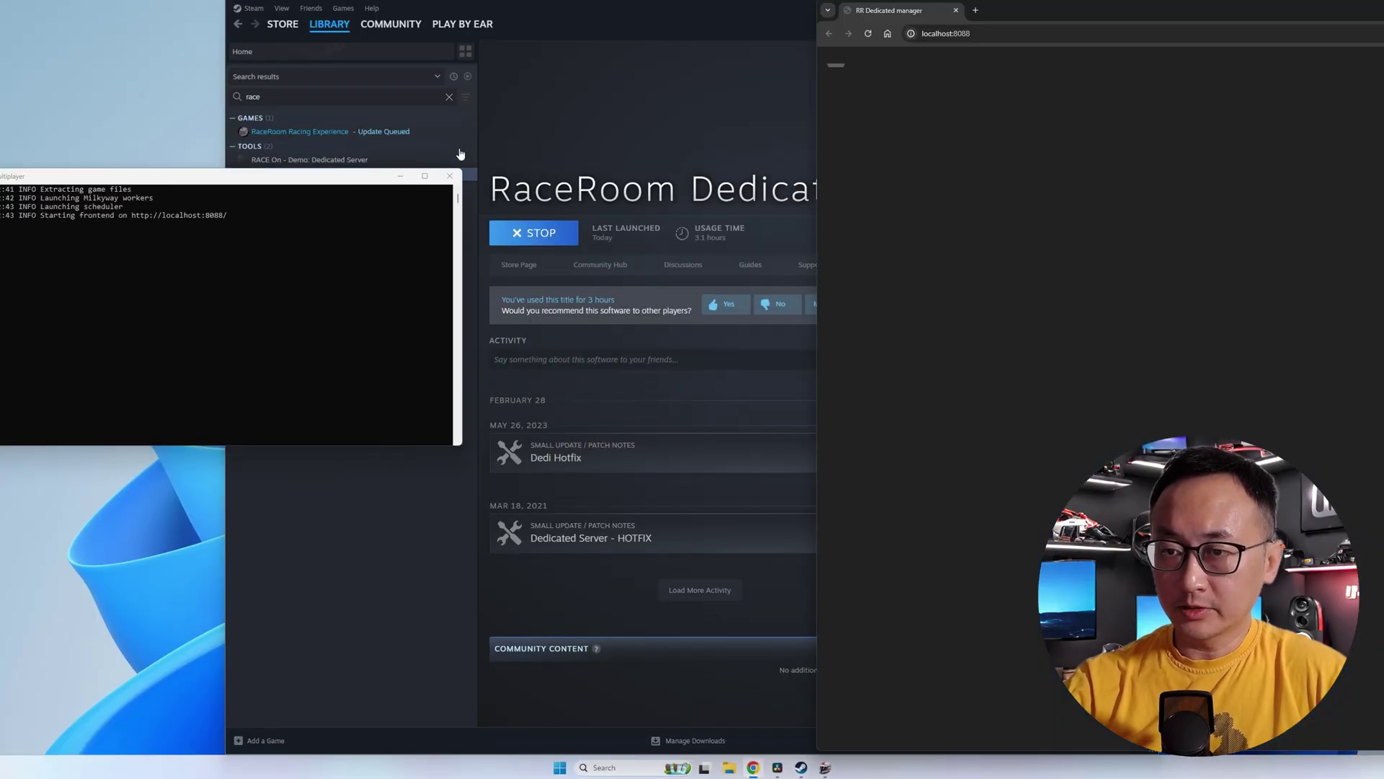
{"action": "left_click_drag", "start_coordinate": [328, 184], "coordinate": [619, 208]}
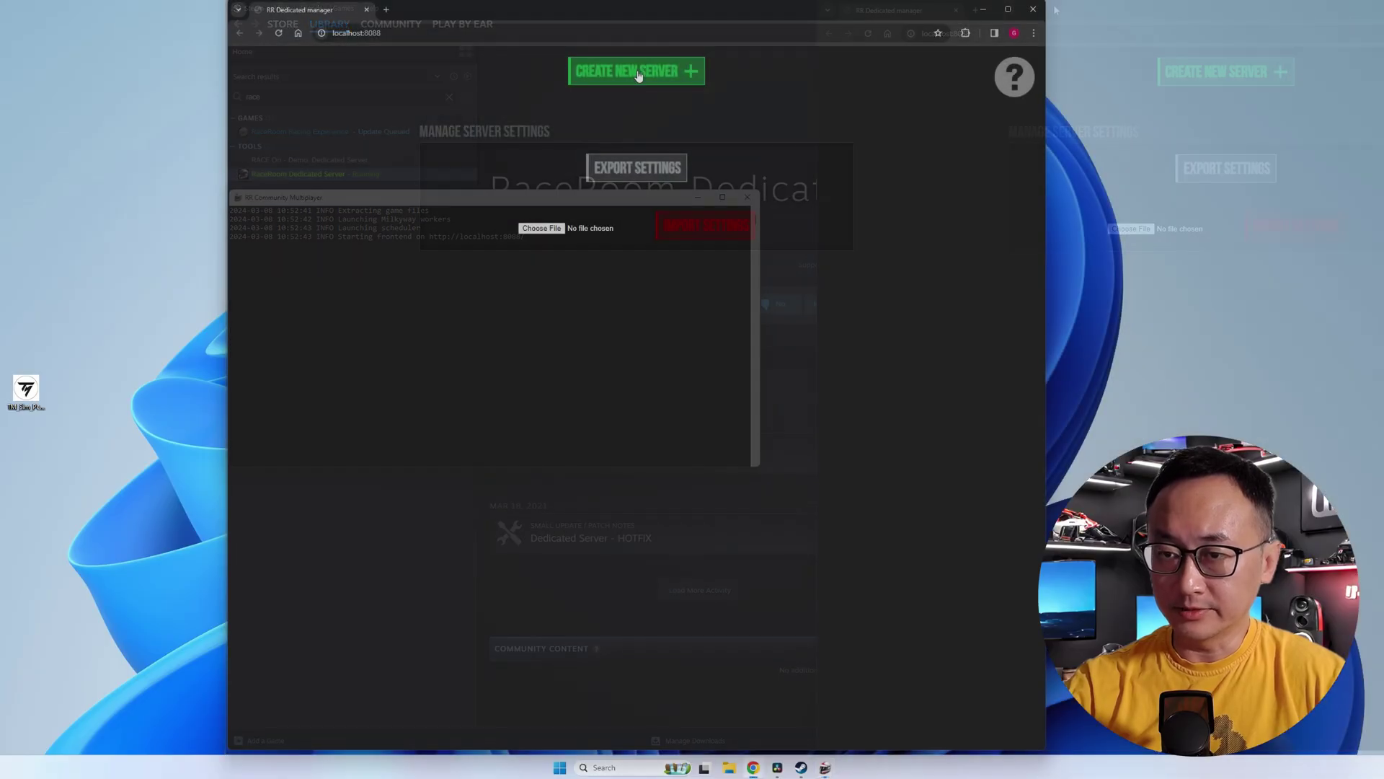
- Create a new server named 'Play by Ear'
{"action": "left_click", "coordinate": [638, 71]}
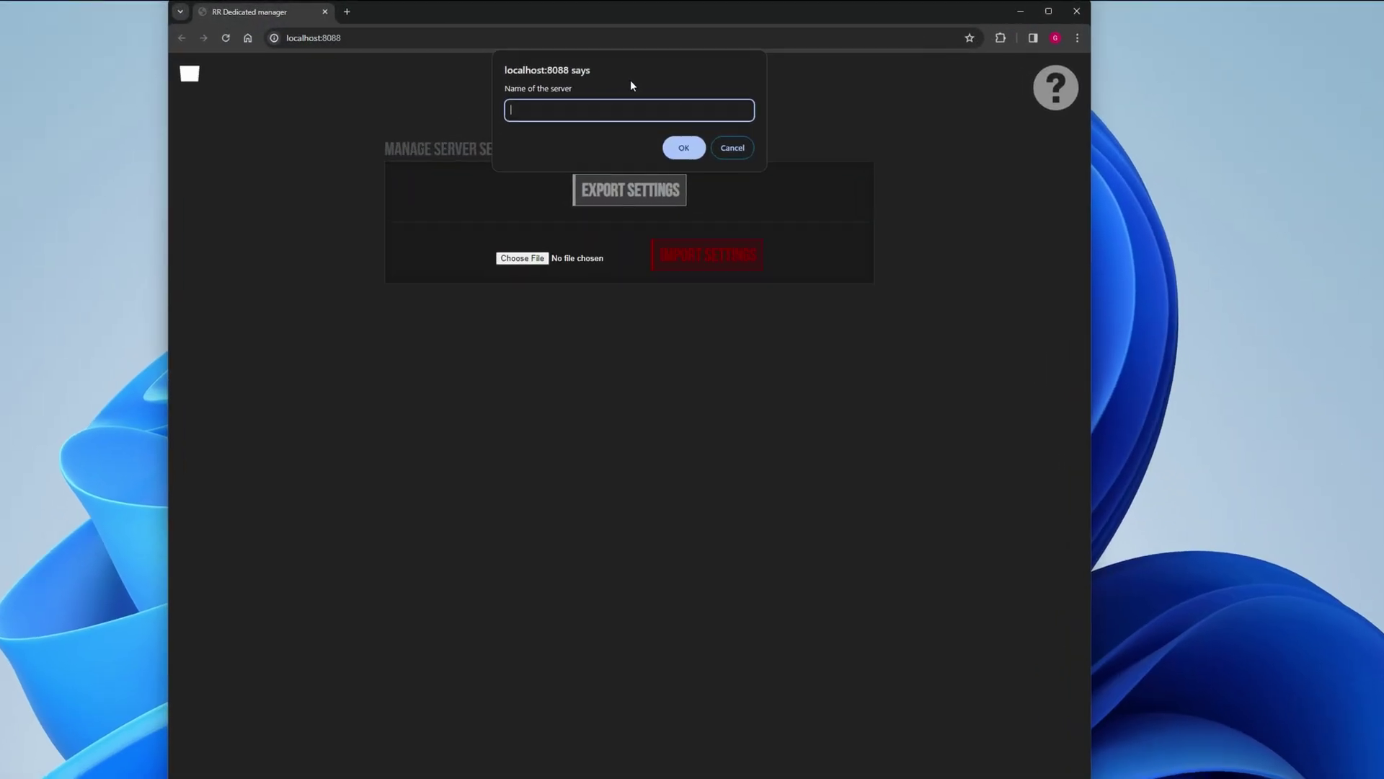
{"action": "type", "text": "Play by Ear"}
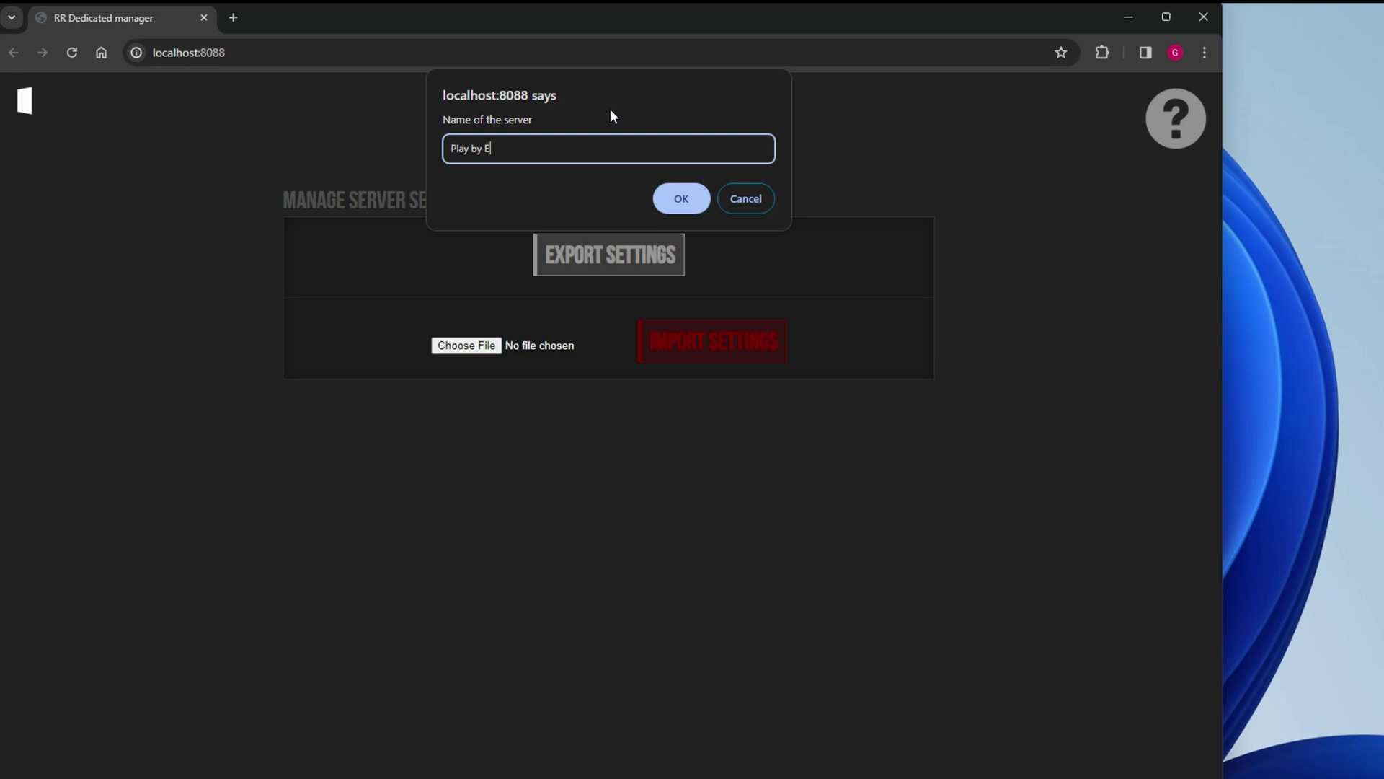
{"action": "left_click", "coordinate": [683, 203]}
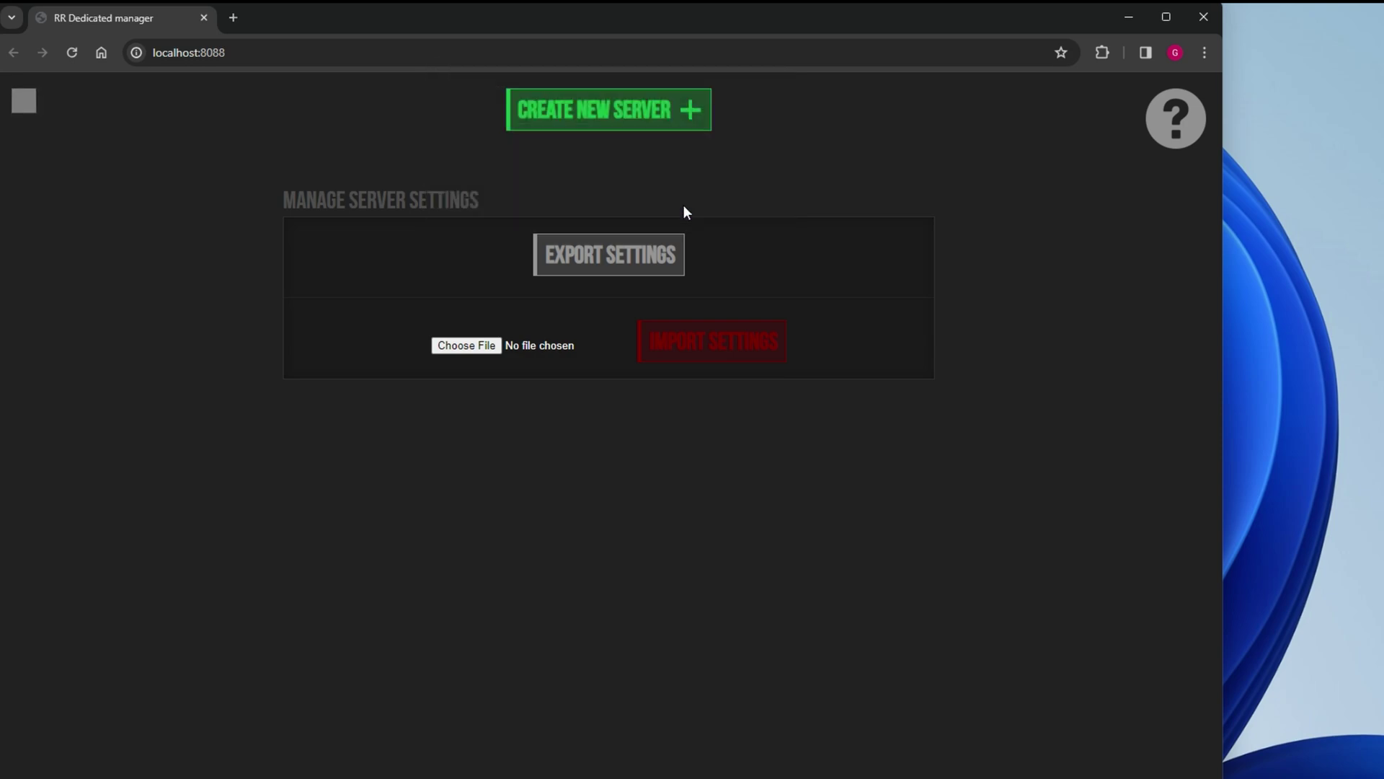
- Select all car classes for the Play by Ear server and save the change
{"action": "scroll", "coordinate": [629, 566], "scroll_direction": "down", "scroll_amount": 6}
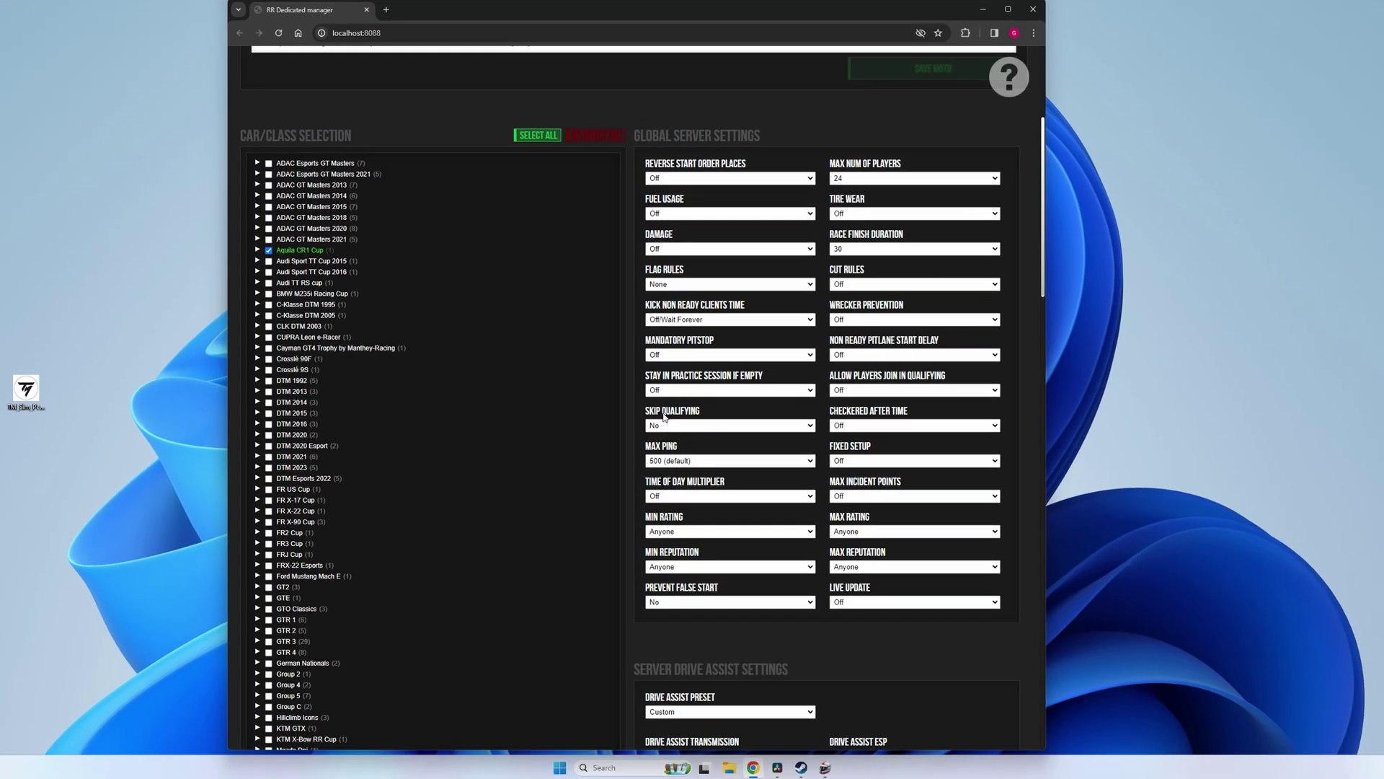
{"action": "scroll", "coordinate": [663, 416], "scroll_direction": "down", "scroll_amount": 5}
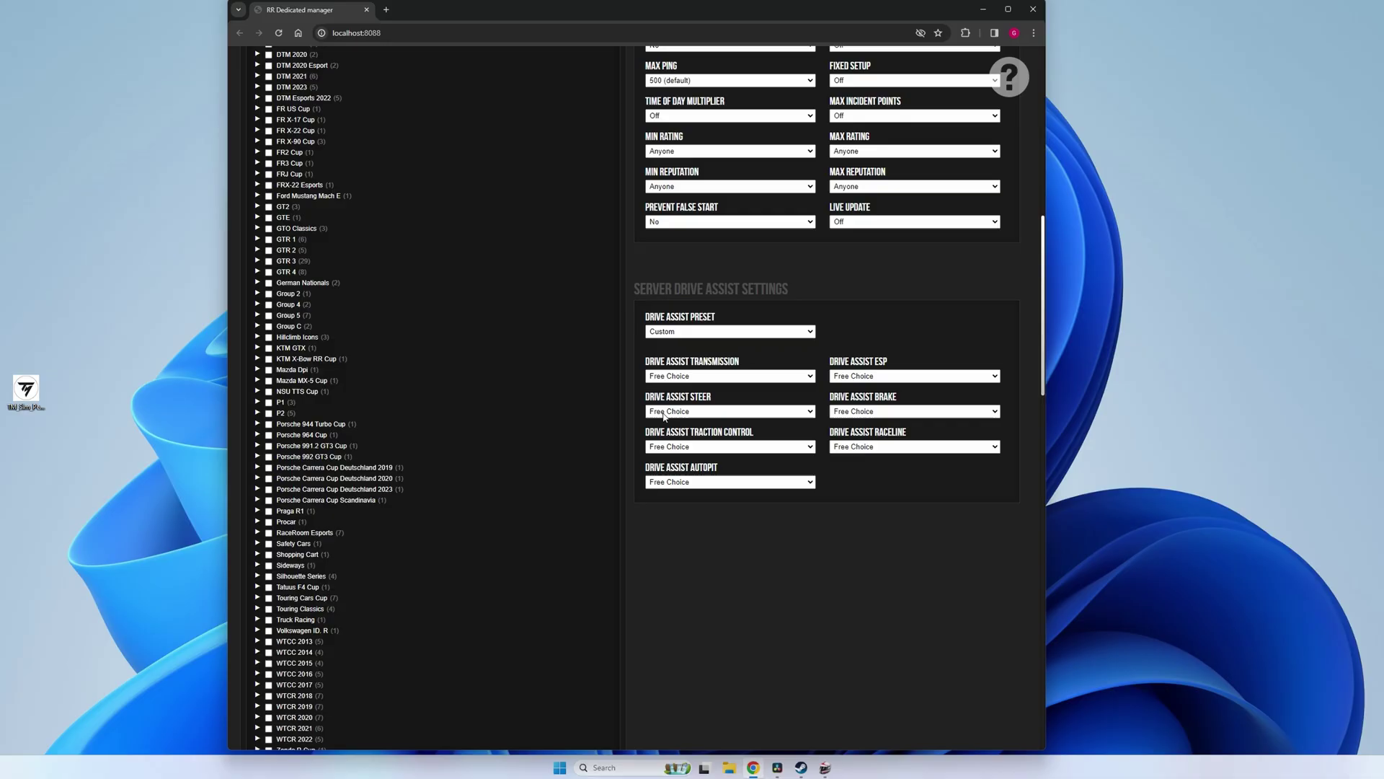
{"action": "scroll", "coordinate": [1045, 277], "scroll_direction": "up", "scroll_amount": 6}
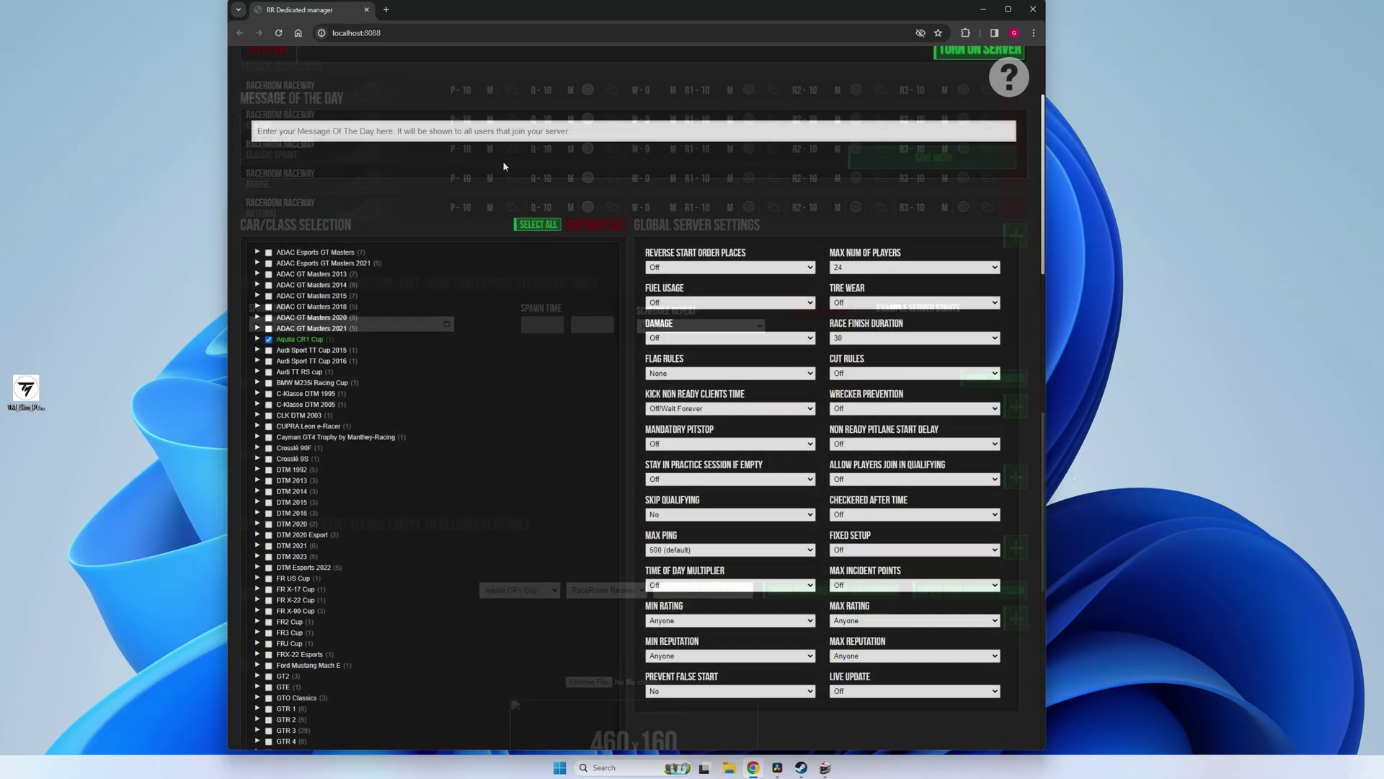
{"action": "left_click", "coordinate": [552, 225]}
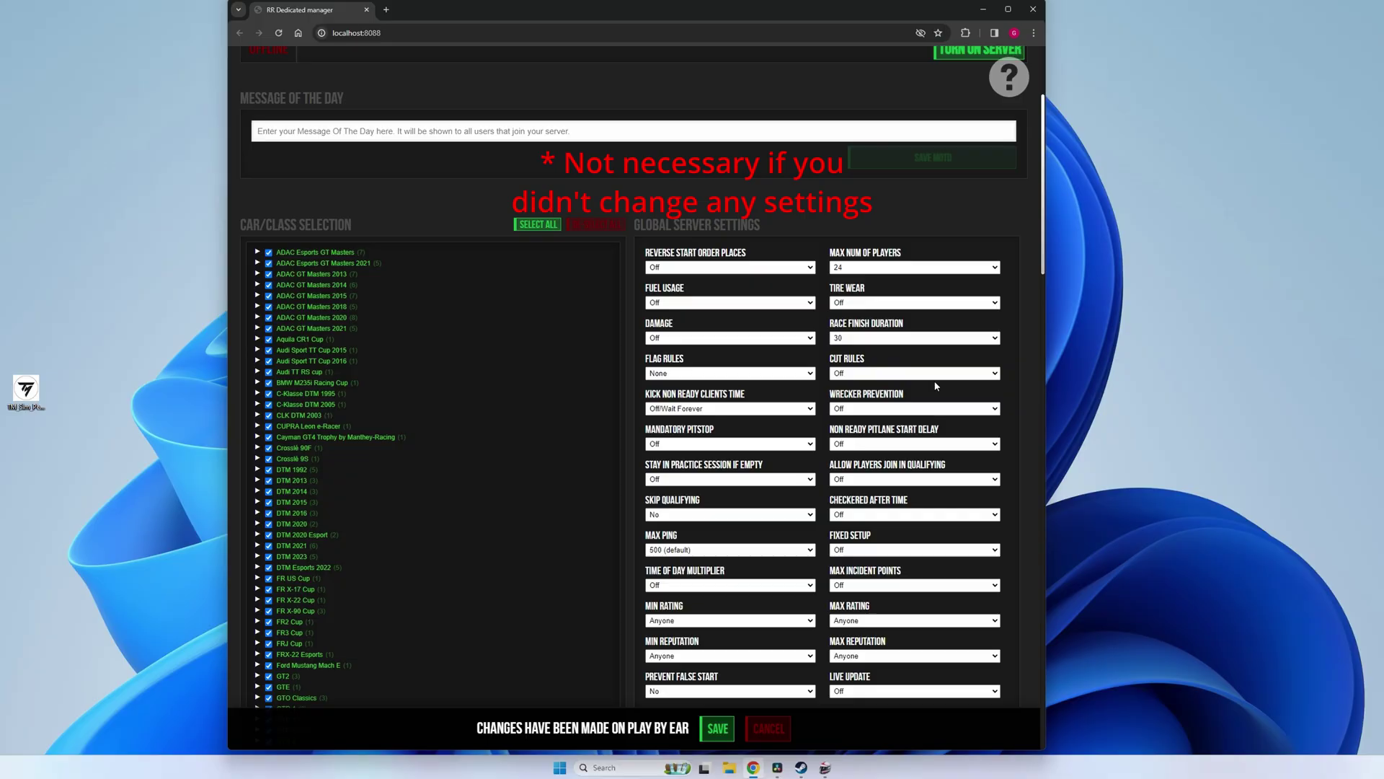
{"action": "mouse_move", "coordinate": [719, 742]}
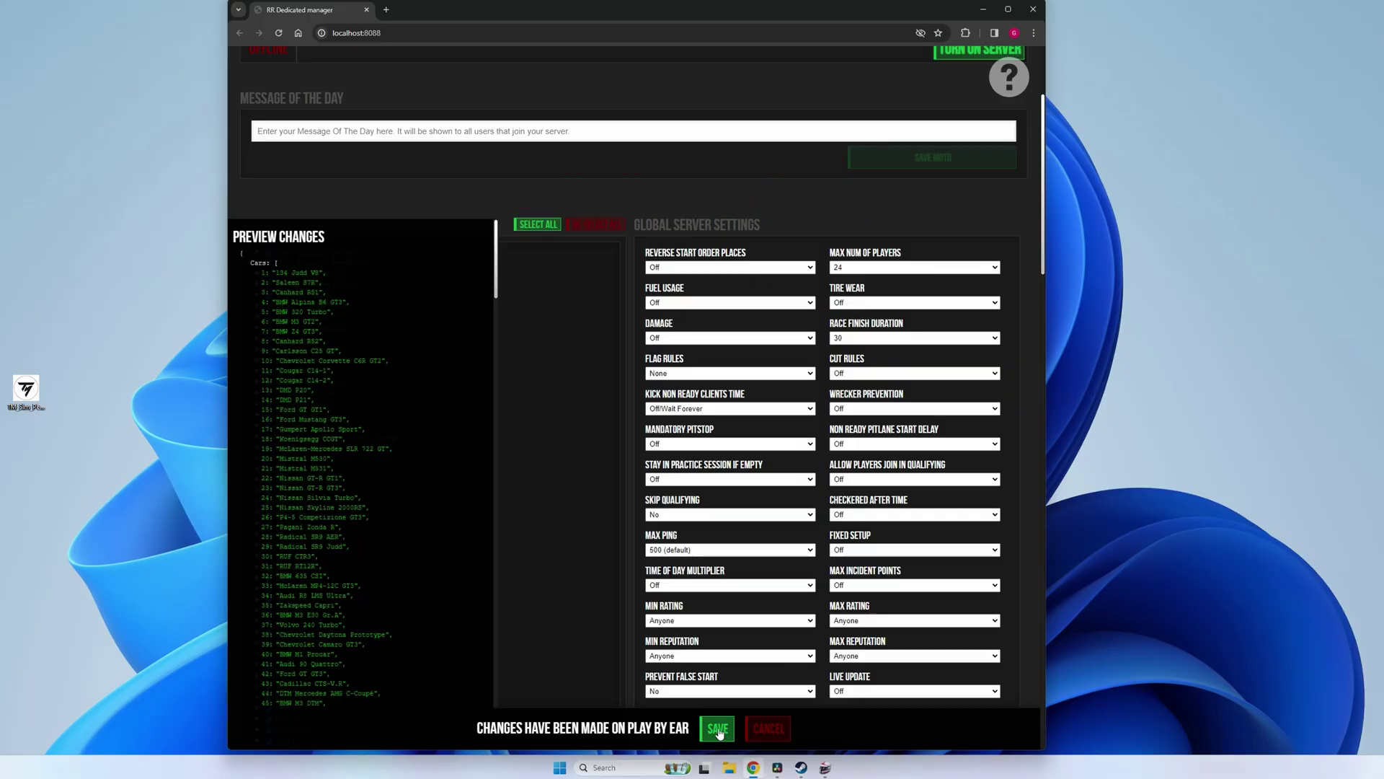
{"action": "left_click", "coordinate": [718, 729]}
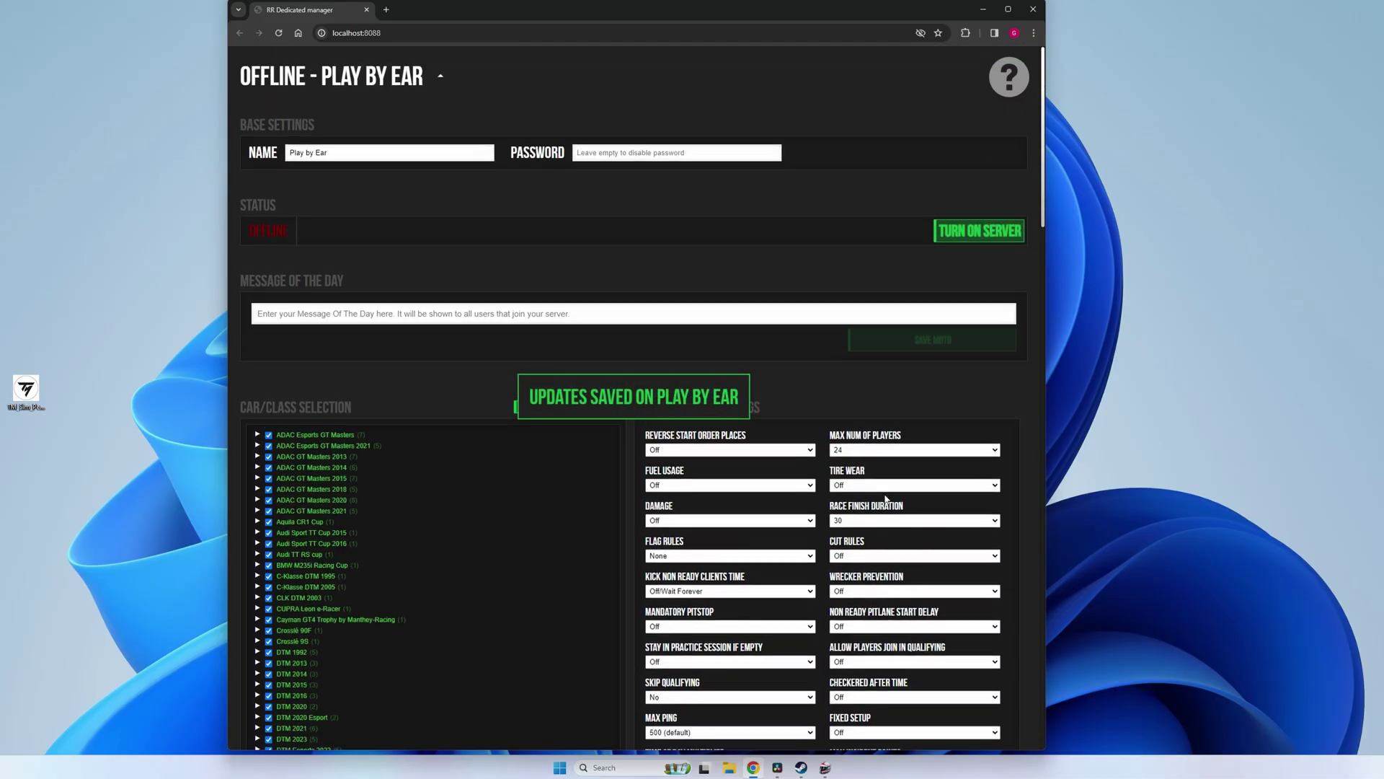
- Turn on the Play by Ear server, which uses UDP 60000/60002 and TCP 60001
{"action": "left_click", "coordinate": [963, 234]}
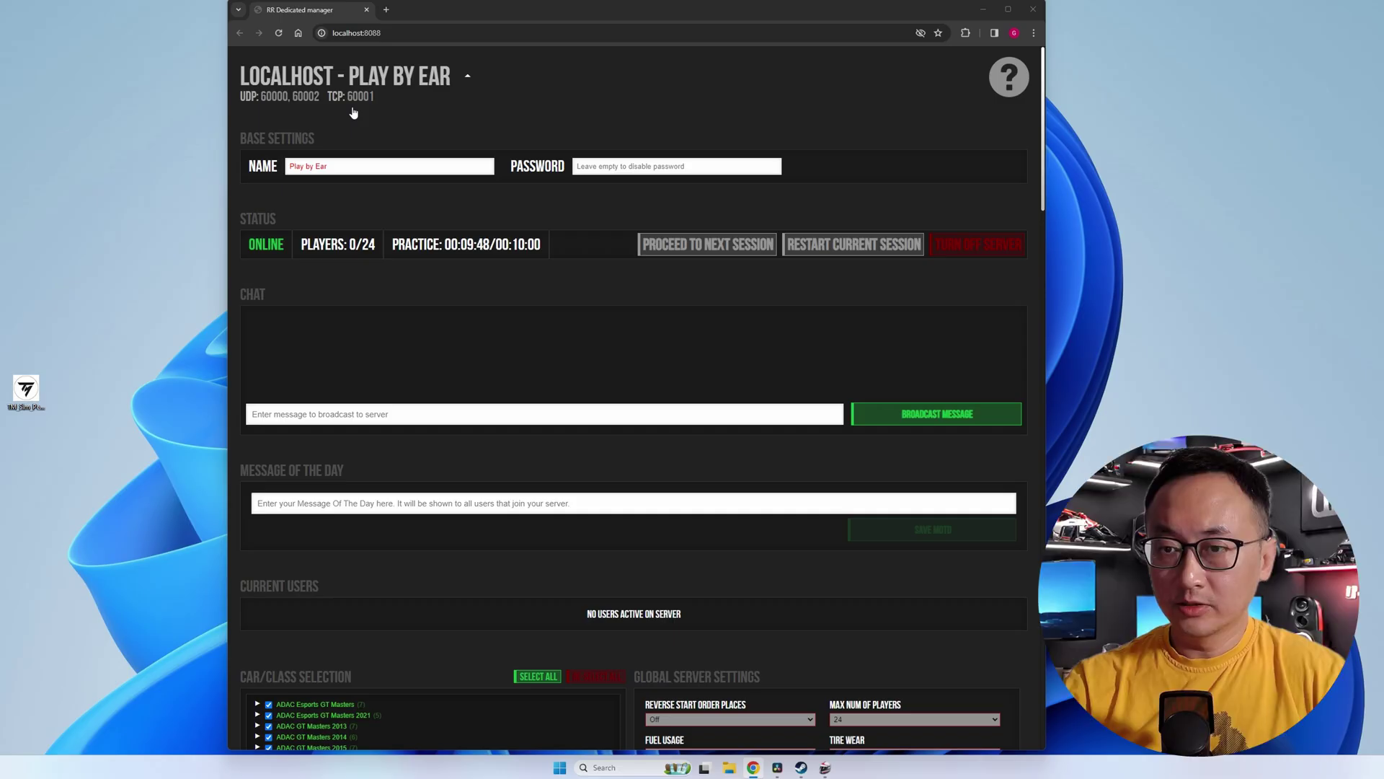
- Open the router admin page in a new tab, bypass the security warning, and log in
{"action": "left_click", "coordinate": [385, 9]}
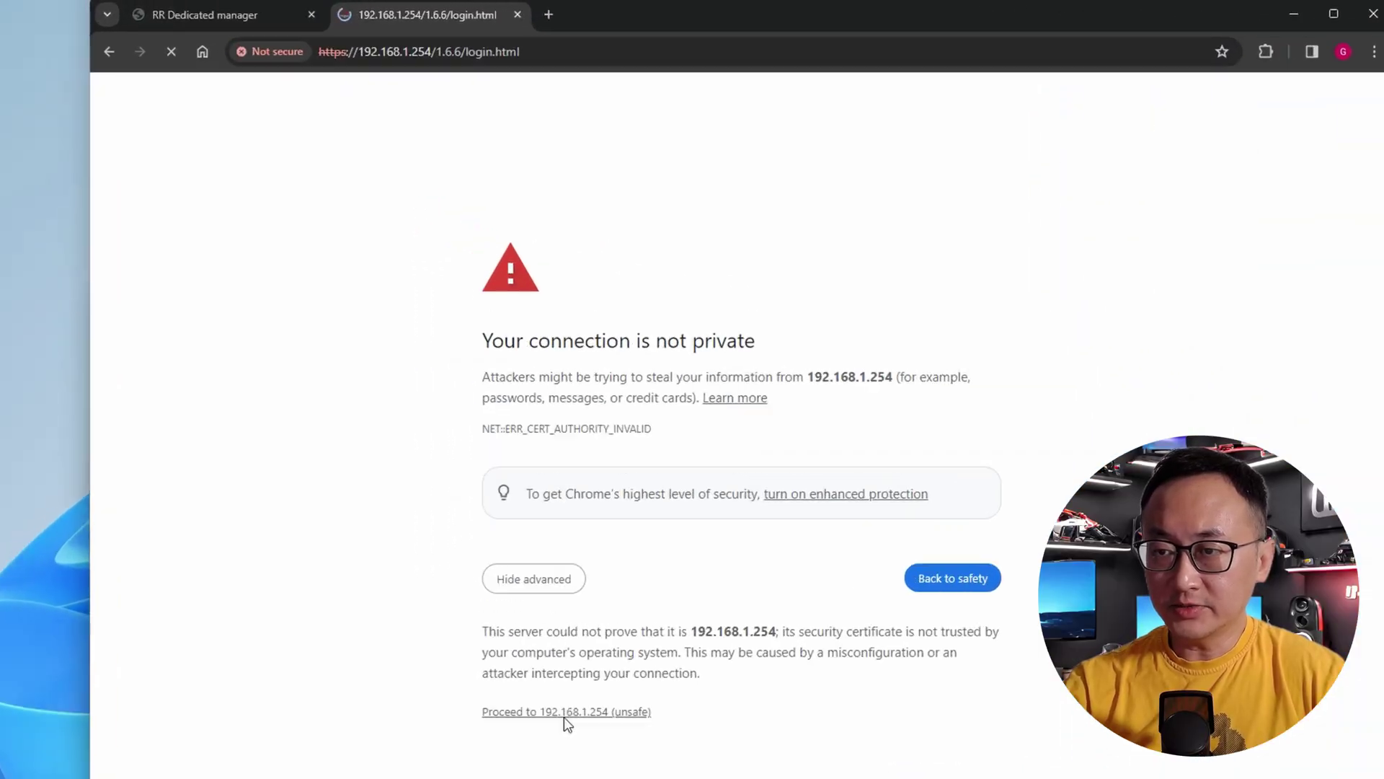
{"action": "left_click", "coordinate": [526, 448]}
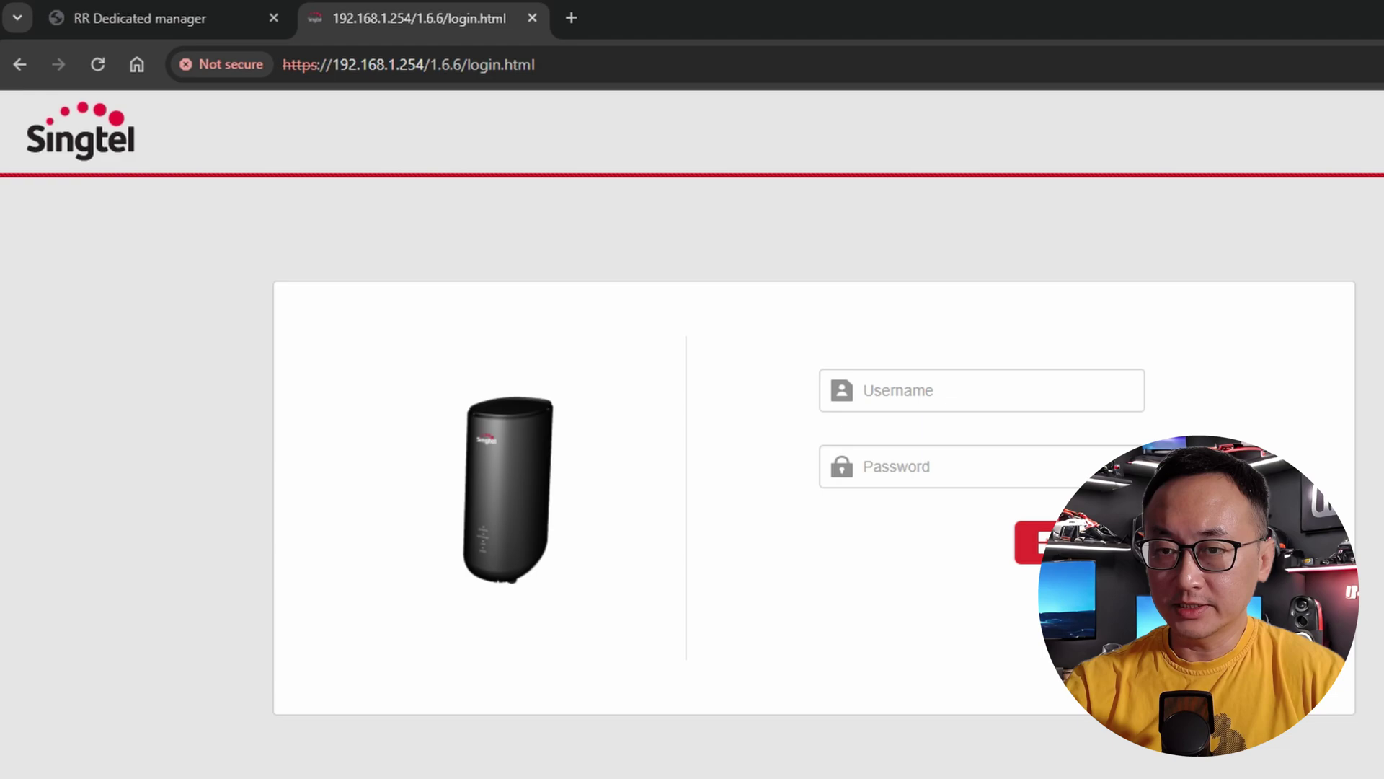
{"action": "left_click", "coordinate": [923, 423]}
{"action": "left_click", "coordinate": [989, 436]}
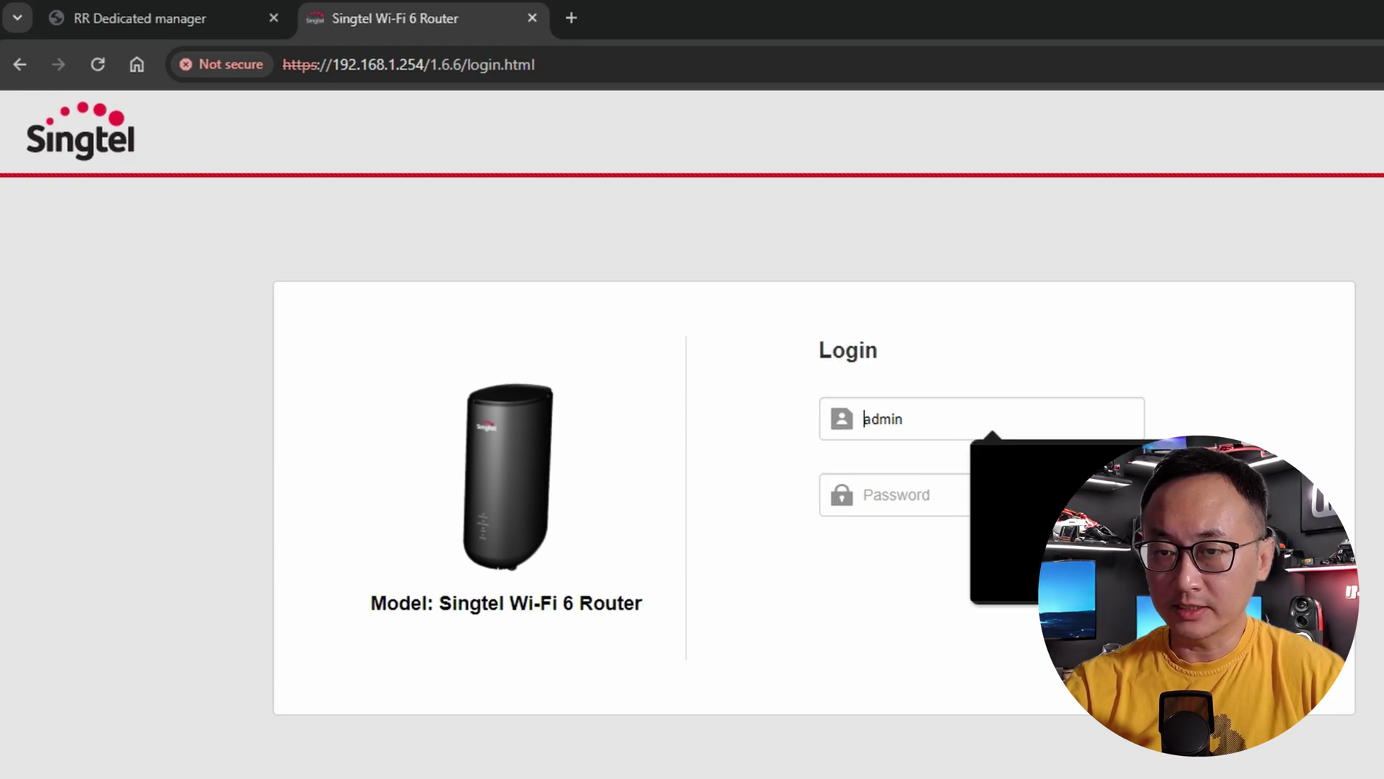
{"action": "key", "text": "Return"}
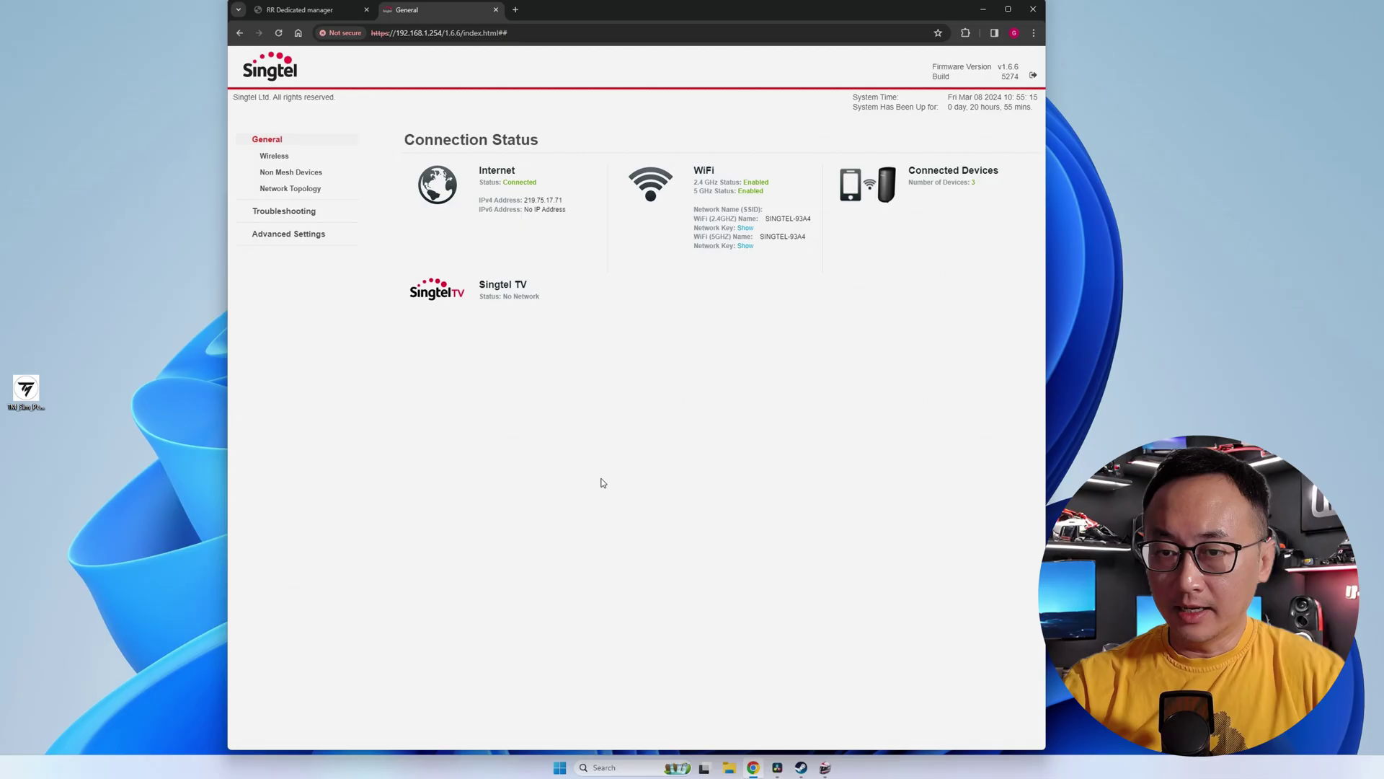
- Go to Advanced Settings > WAN > Port Forwarding and reload the page
{"action": "left_click", "coordinate": [274, 236]}
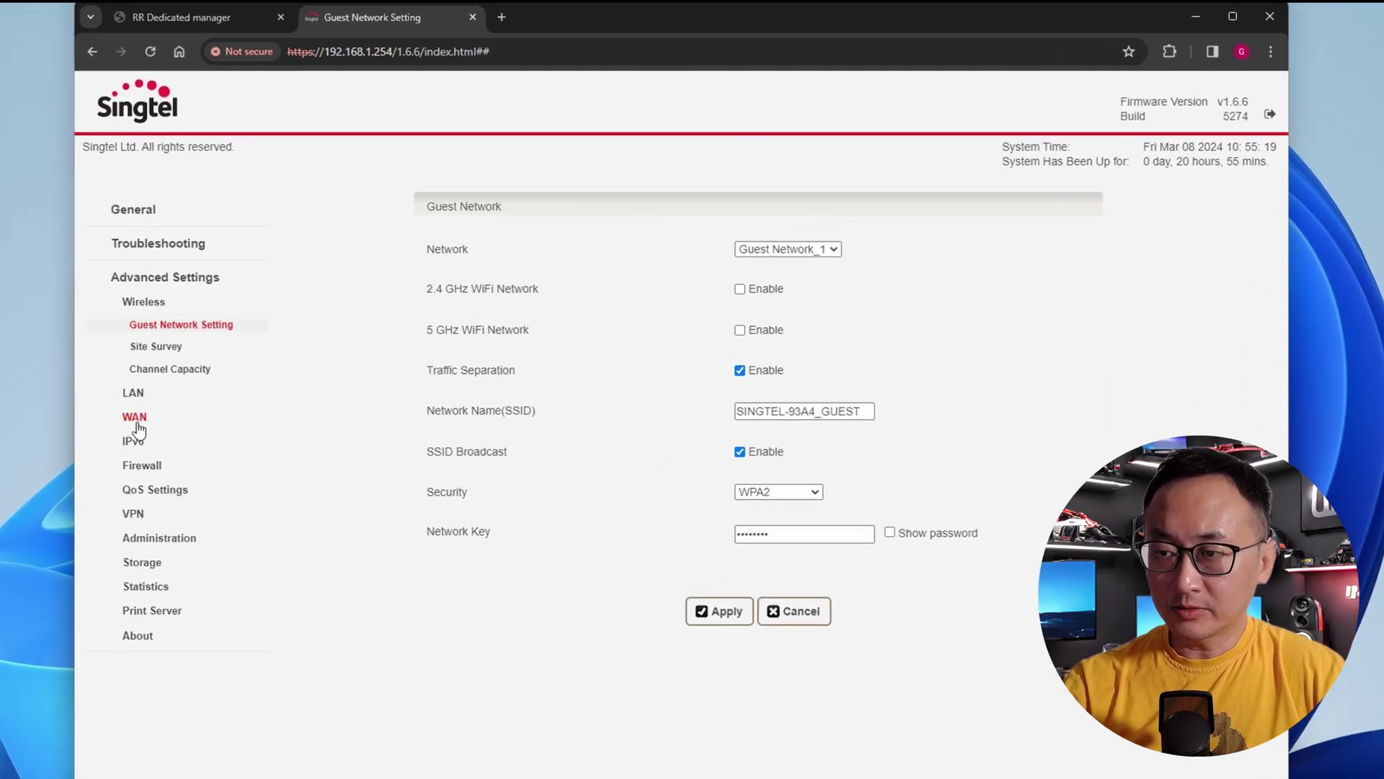
{"action": "left_click", "coordinate": [130, 425]}
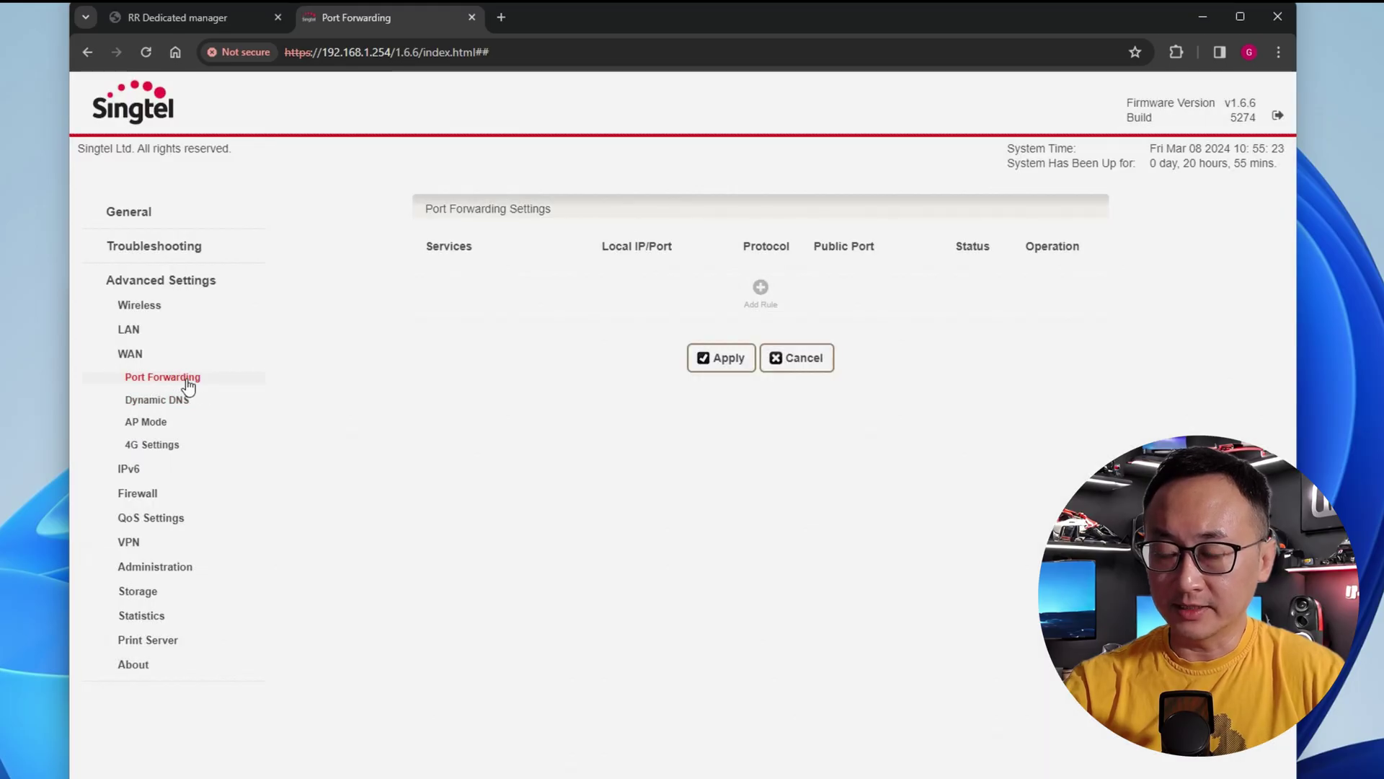
{"action": "left_click", "coordinate": [163, 377]}
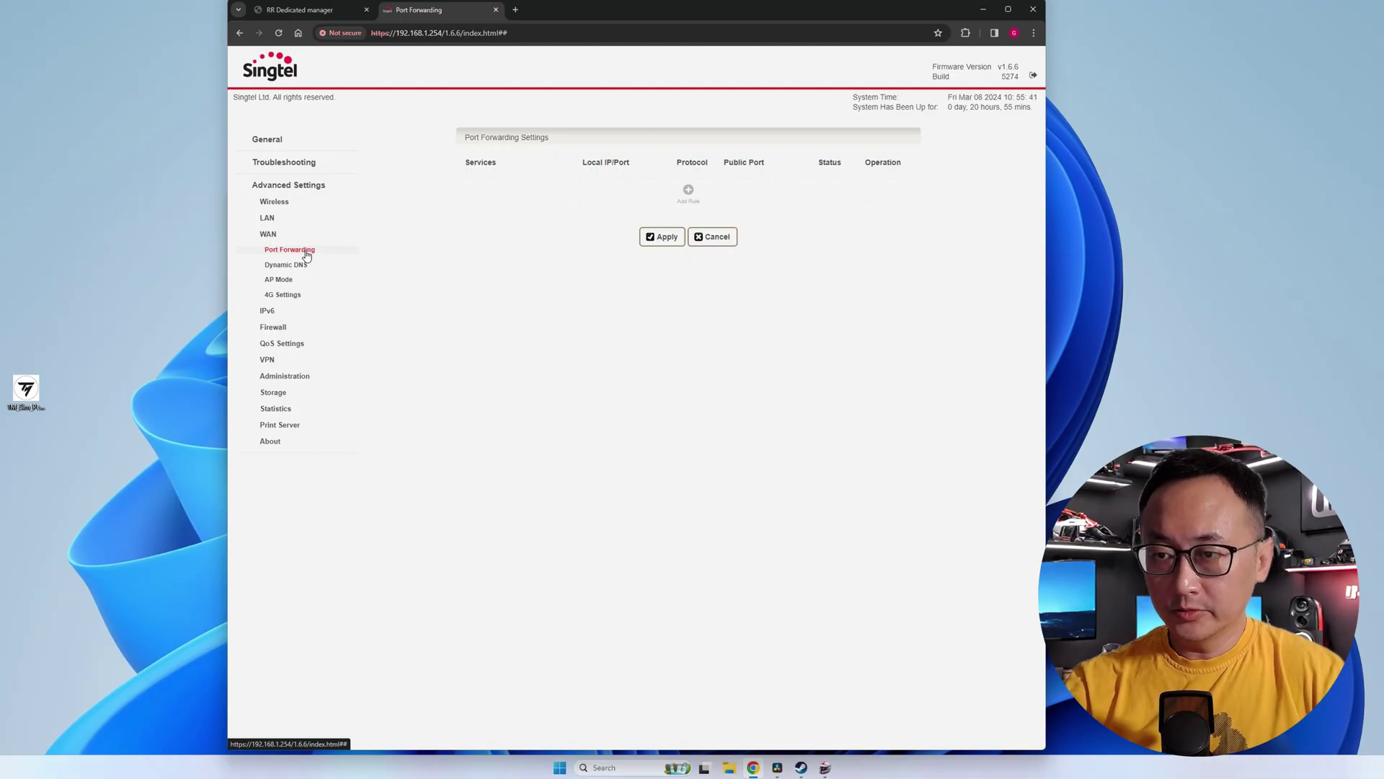
- Open an administrator Command Prompt and run ipconfig to find this PC's IPv4 address 192.168.1.109
{"action": "key", "text": "super"}
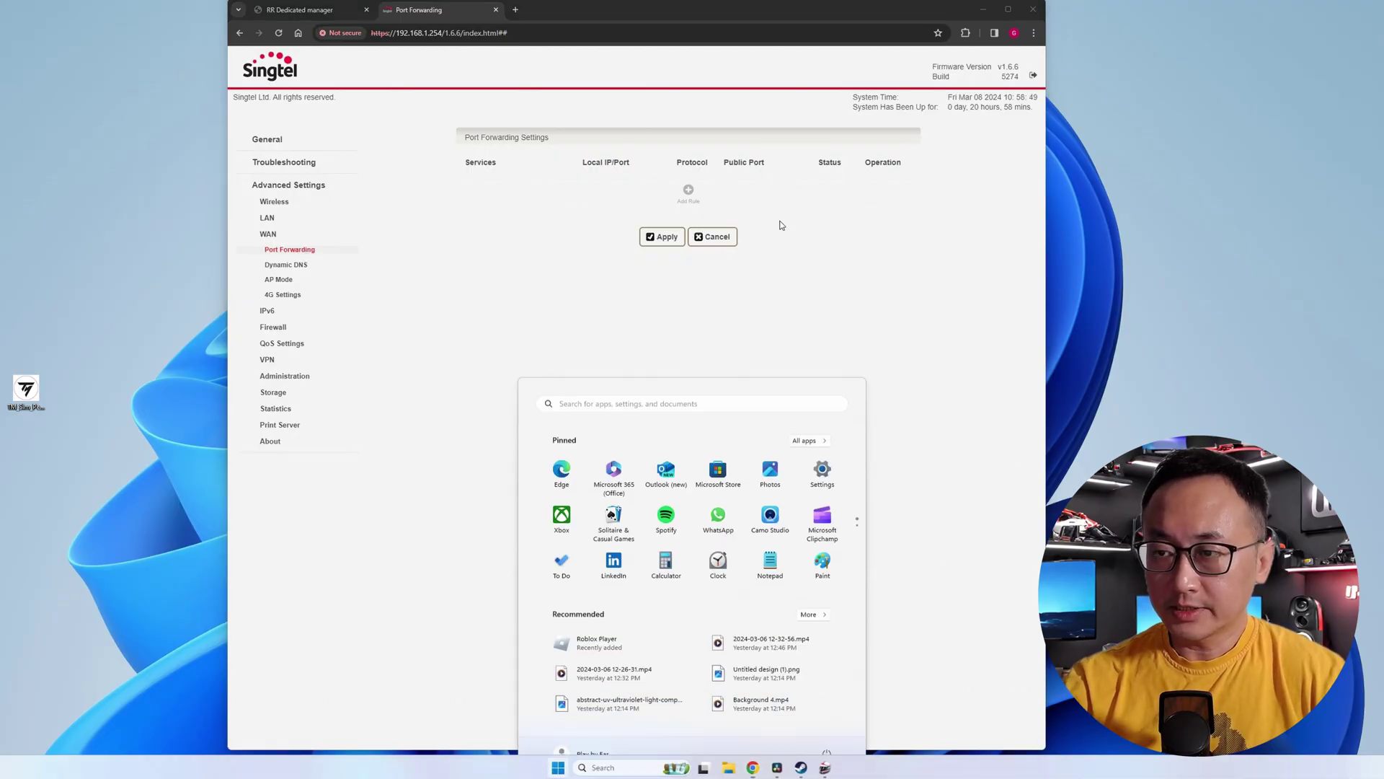
{"action": "type", "text": "cmd"}
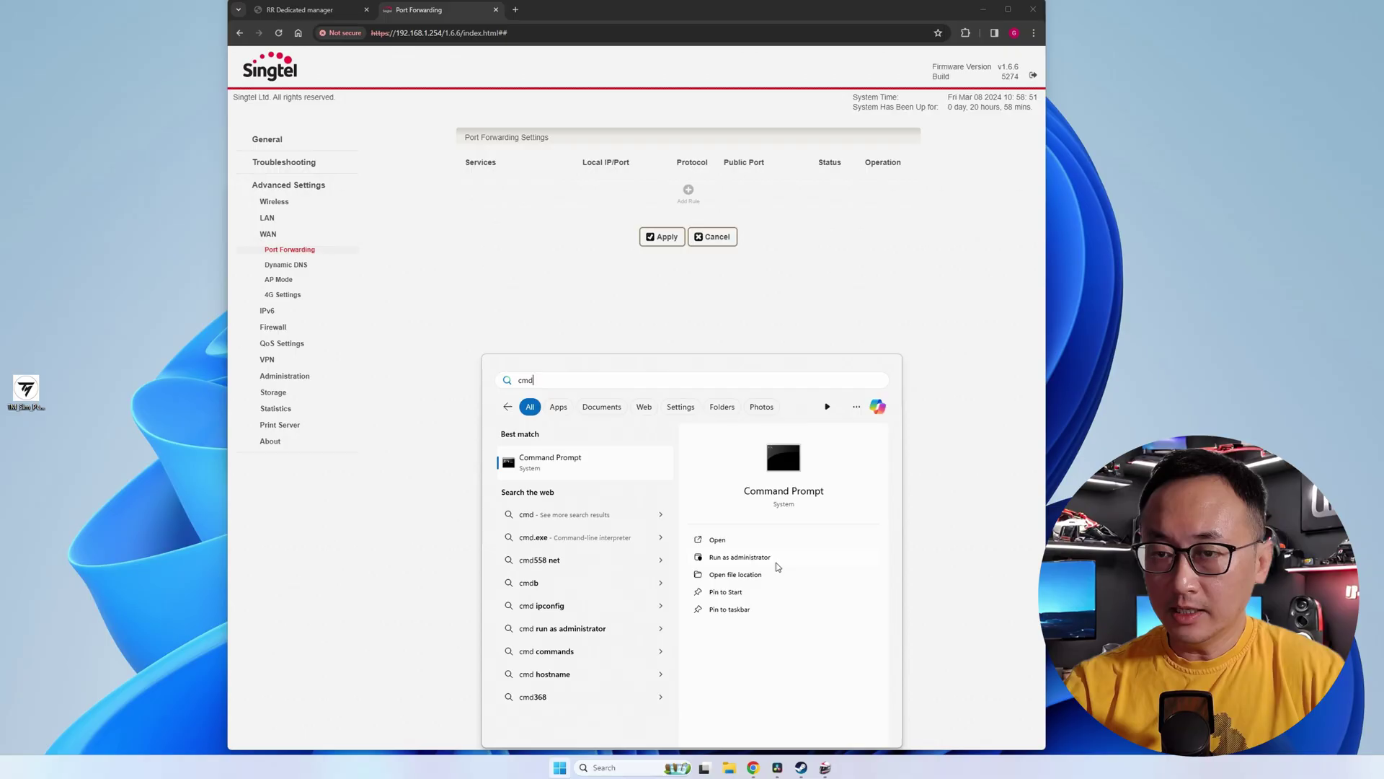
{"action": "left_click", "coordinate": [776, 560]}
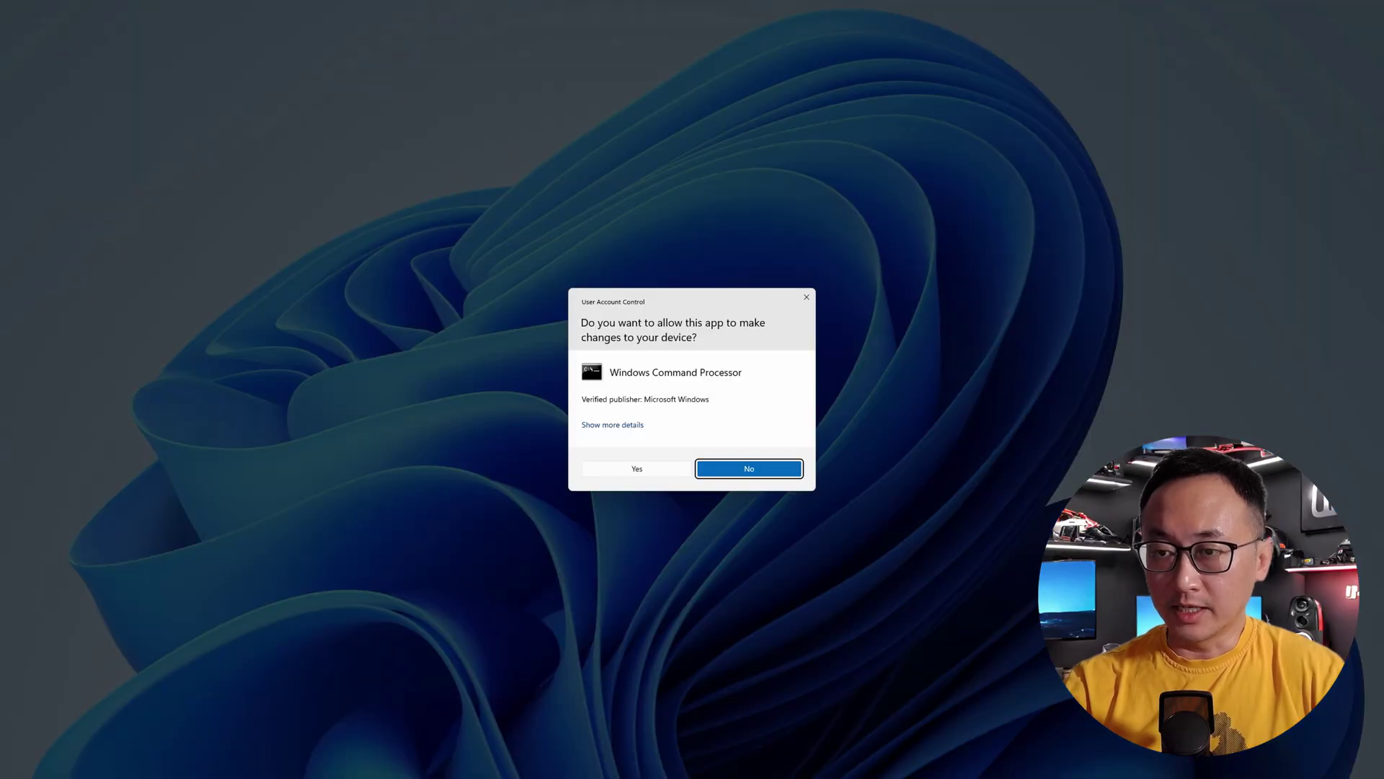
{"action": "left_click", "coordinate": [672, 470]}
{"action": "left_click_drag", "start_coordinate": [156, 52], "coordinate": [603, 186]}
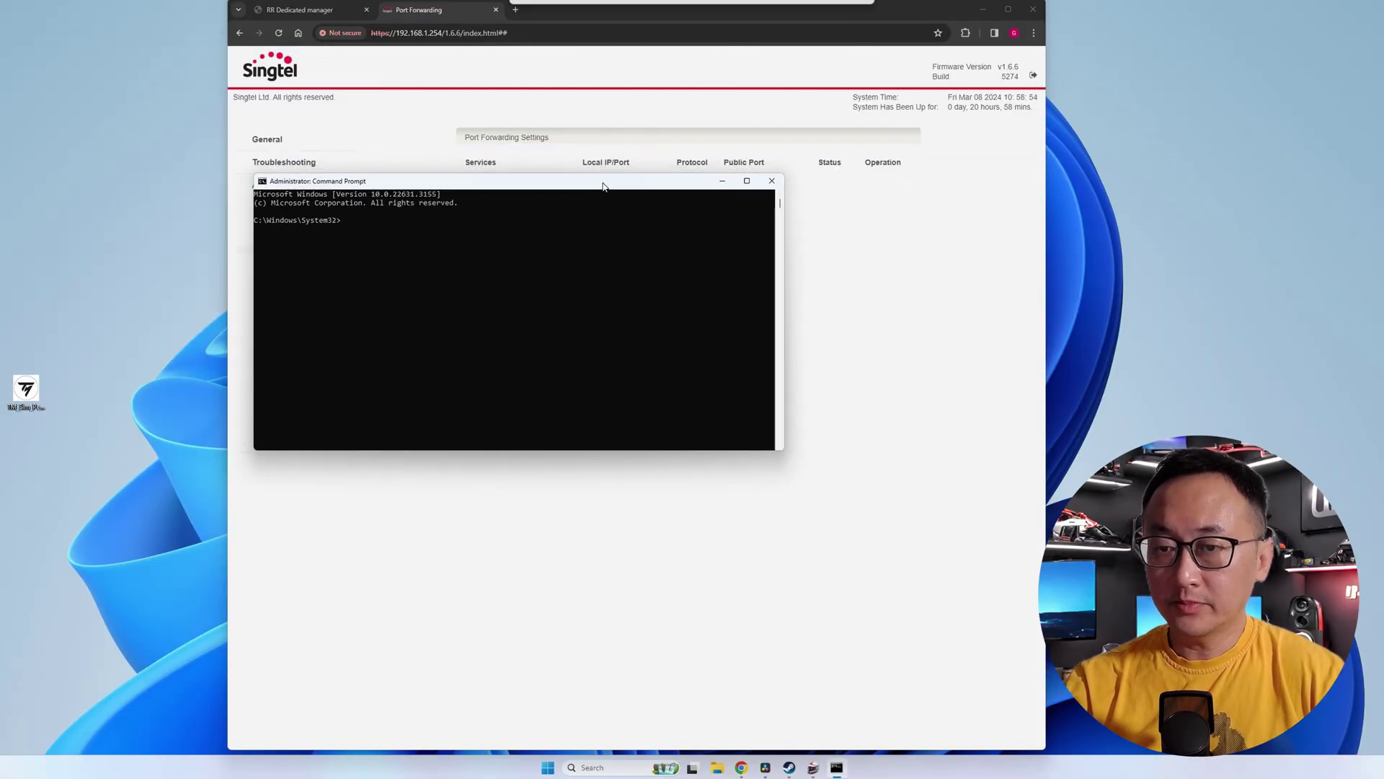
{"action": "type", "text": "ipconfig"}
{"action": "key", "text": "Return"}
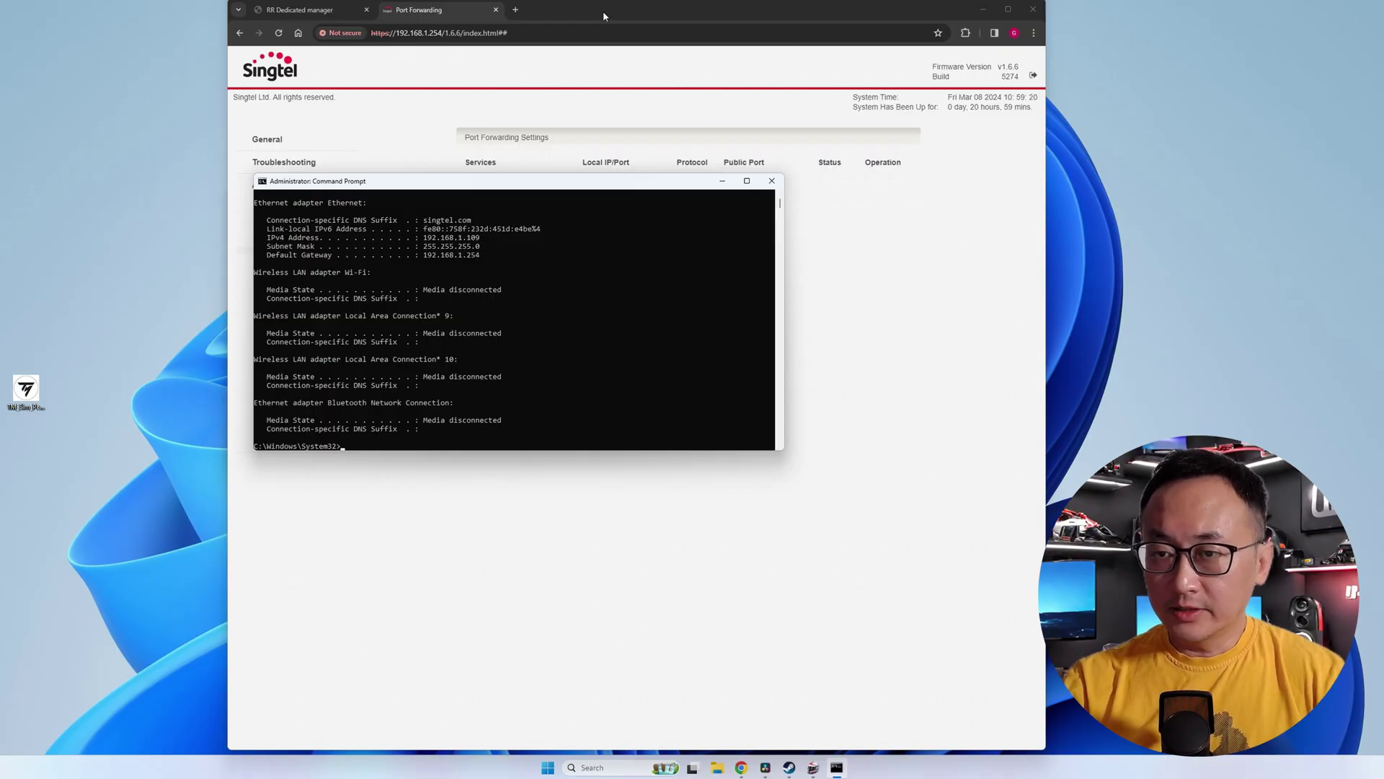
- Add UDP forwarding rule rre1 sending port 60000 to 192.168.1.109
{"action": "left_click", "coordinate": [603, 11]}
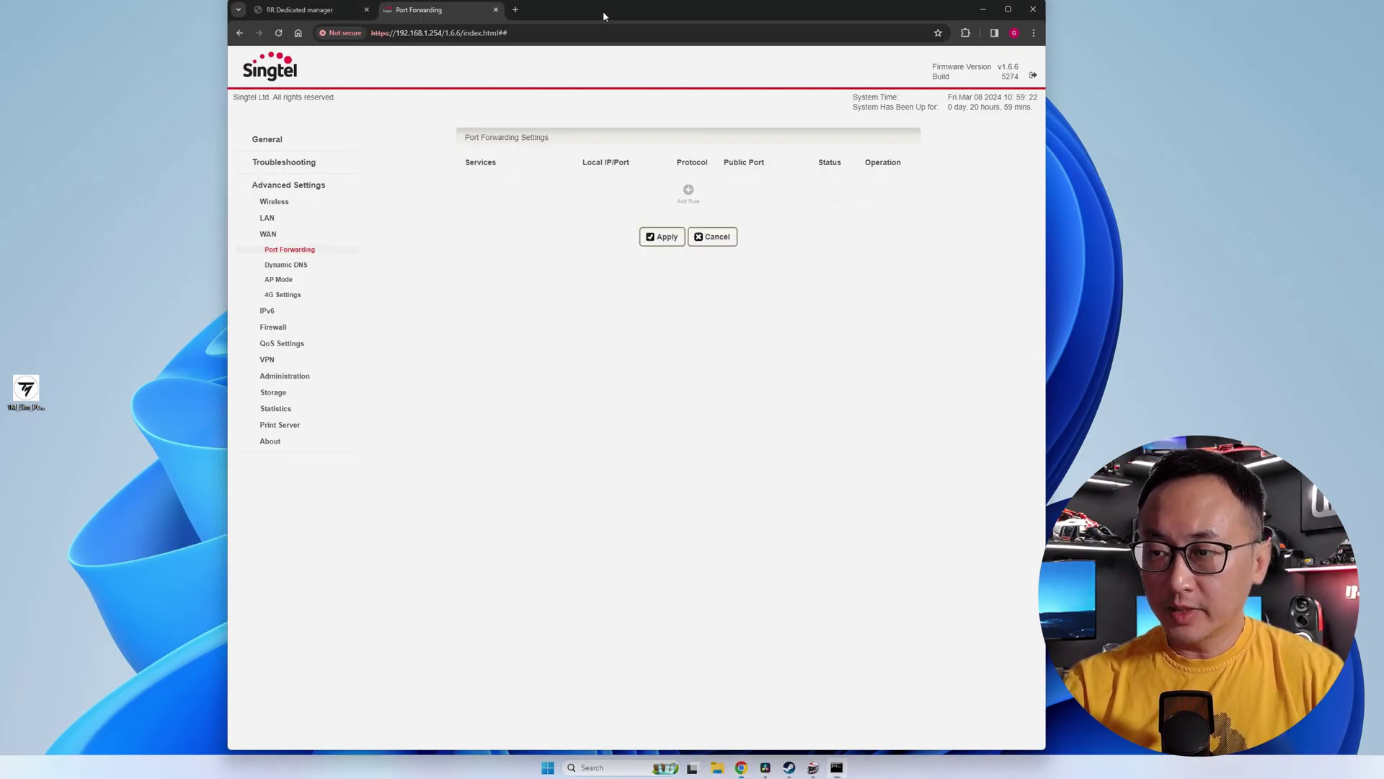
{"action": "left_click", "coordinate": [689, 189]}
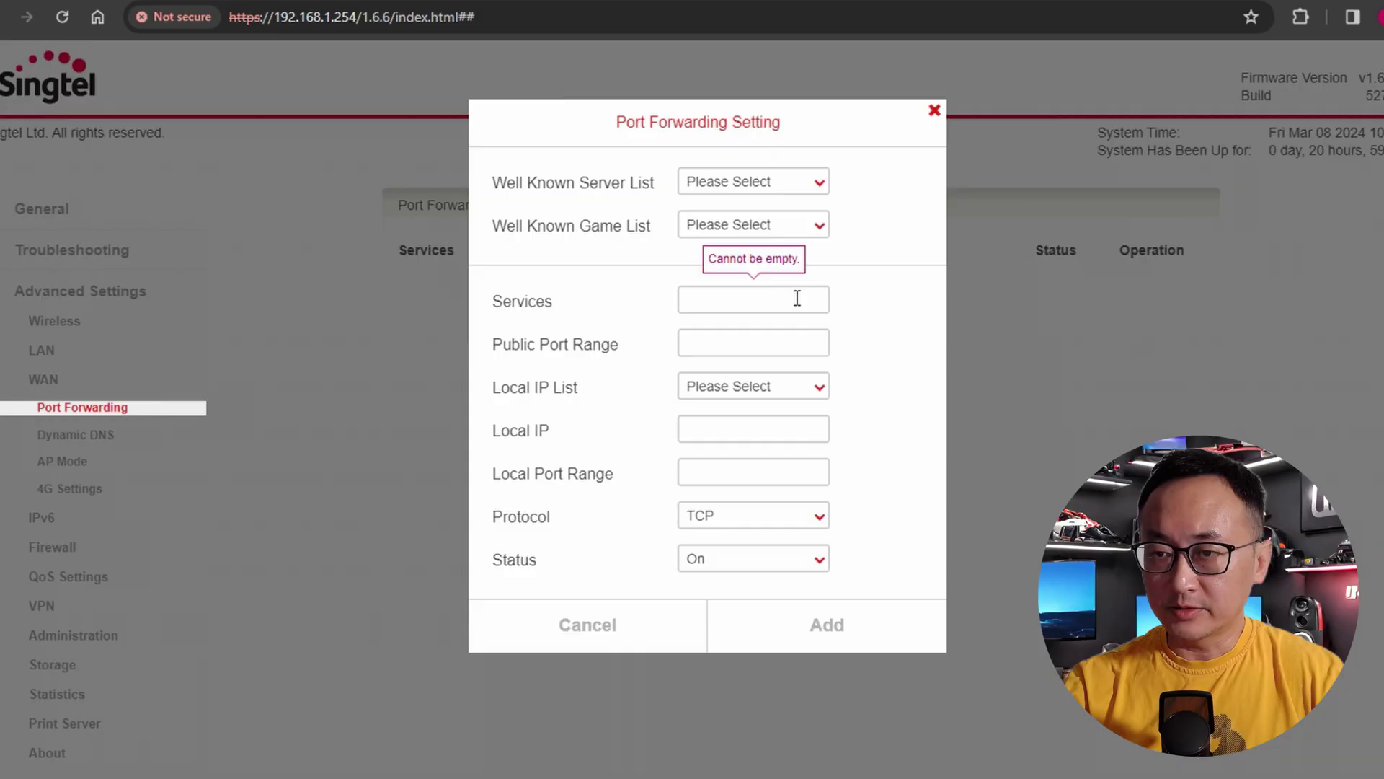
{"action": "type", "text": "rre1"}
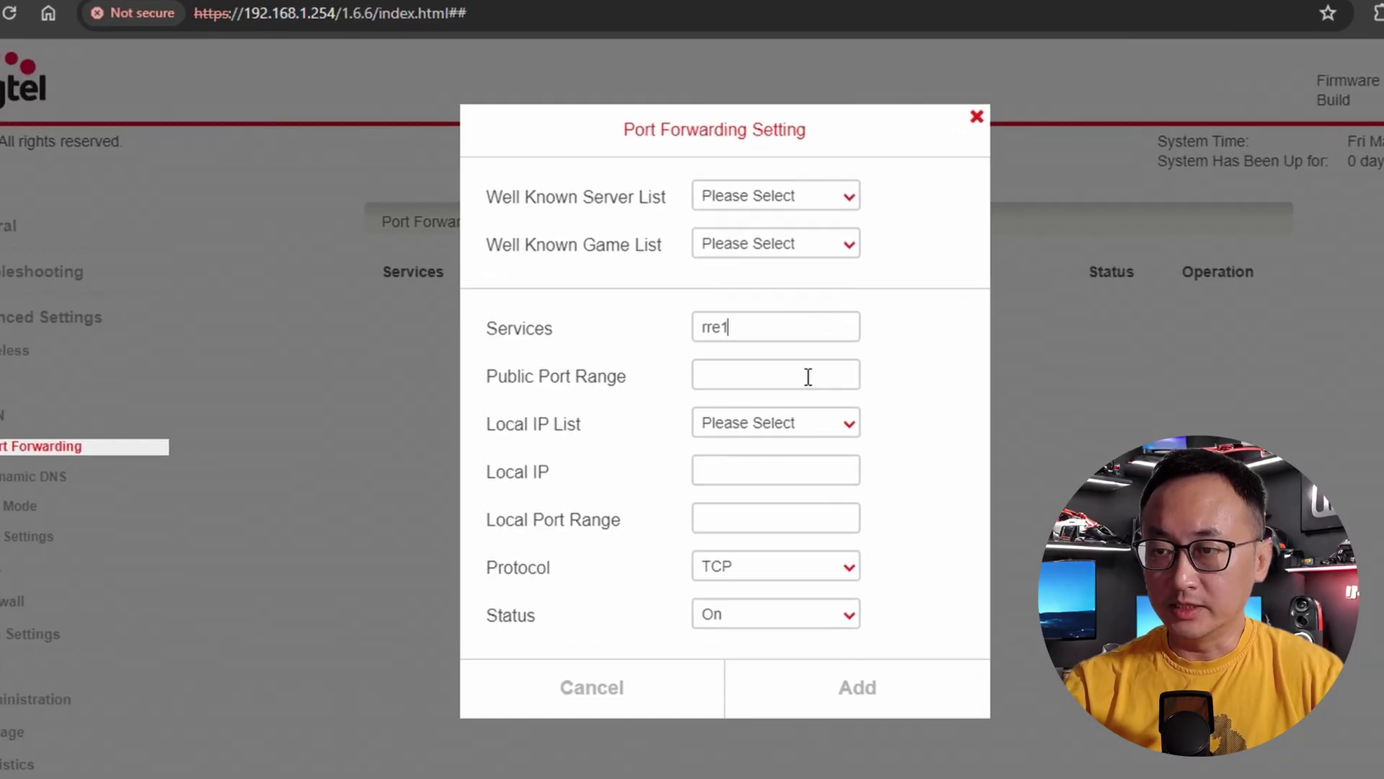
{"action": "type", "text": "60000"}
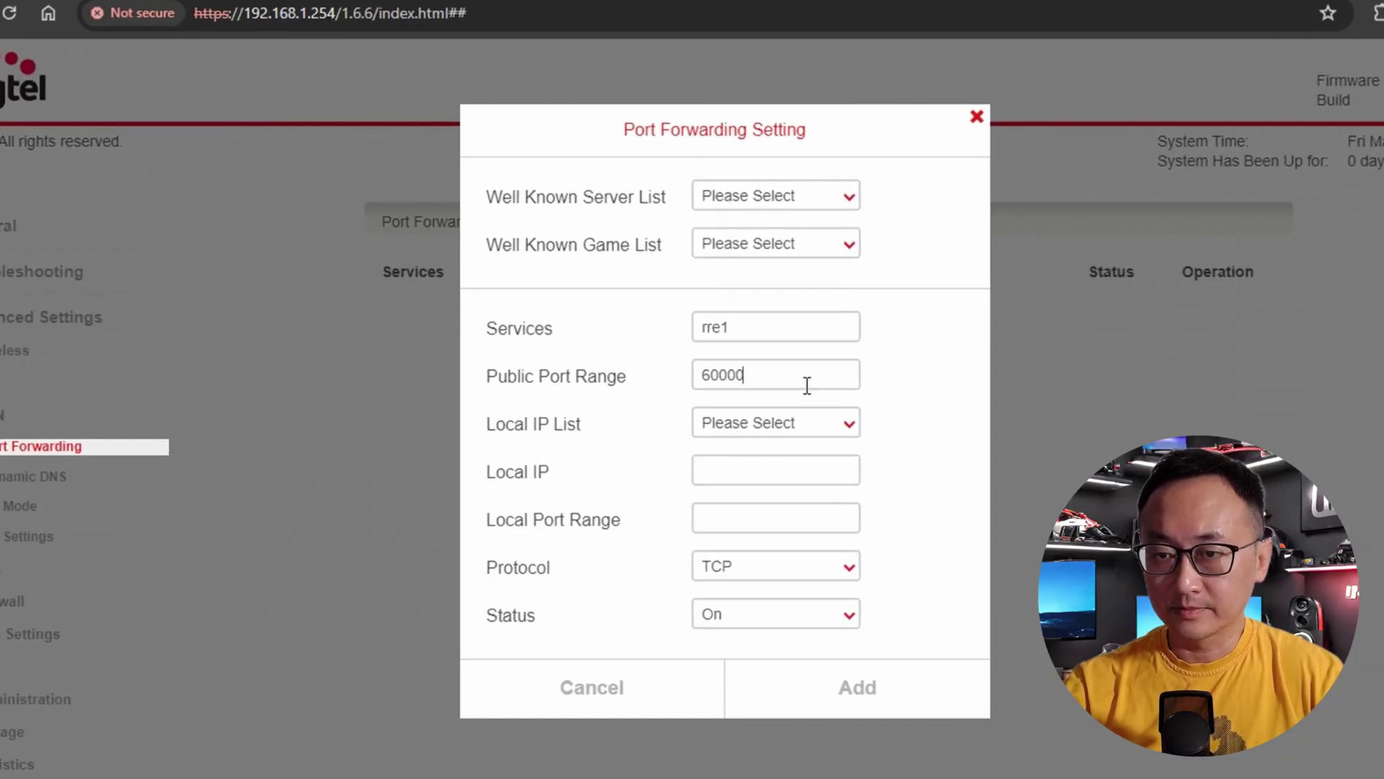
{"action": "left_click", "coordinate": [793, 423]}
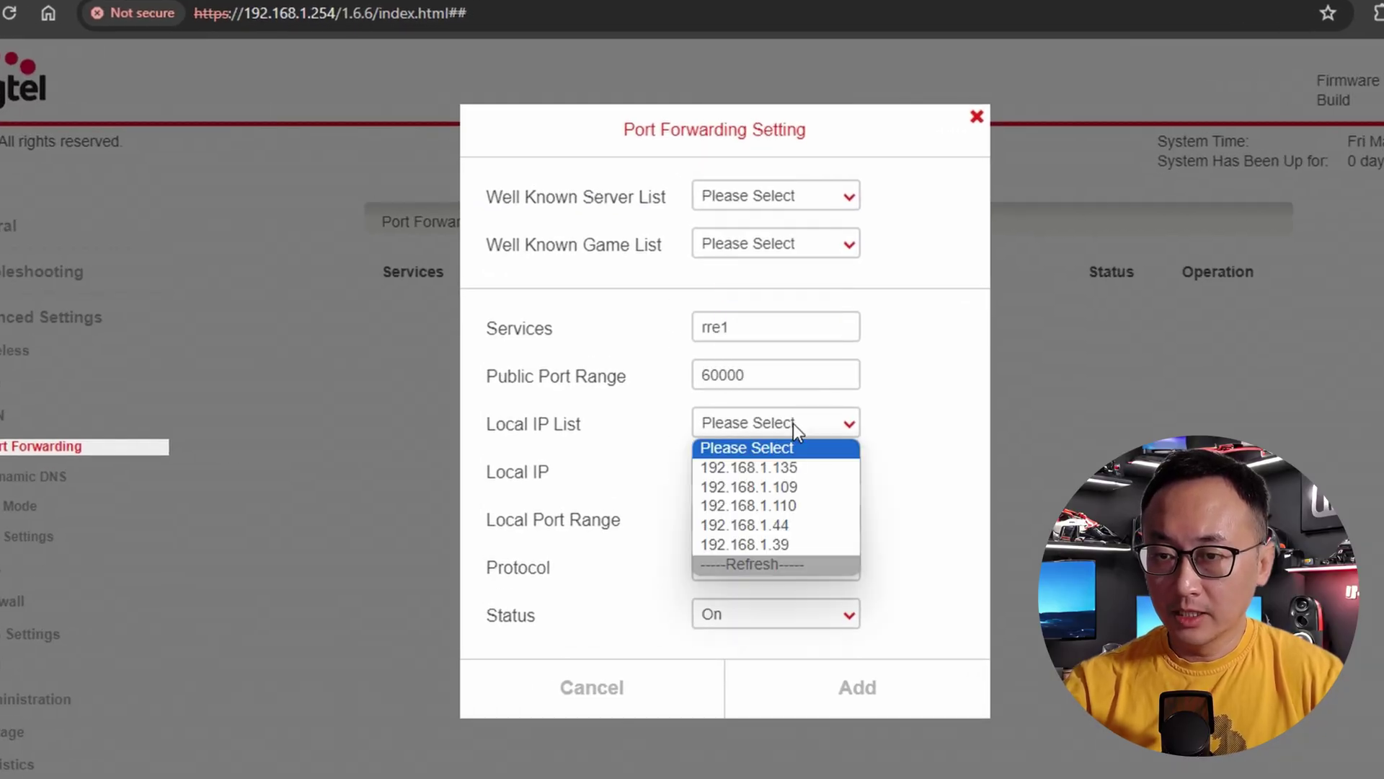
{"action": "left_click", "coordinate": [798, 492]}
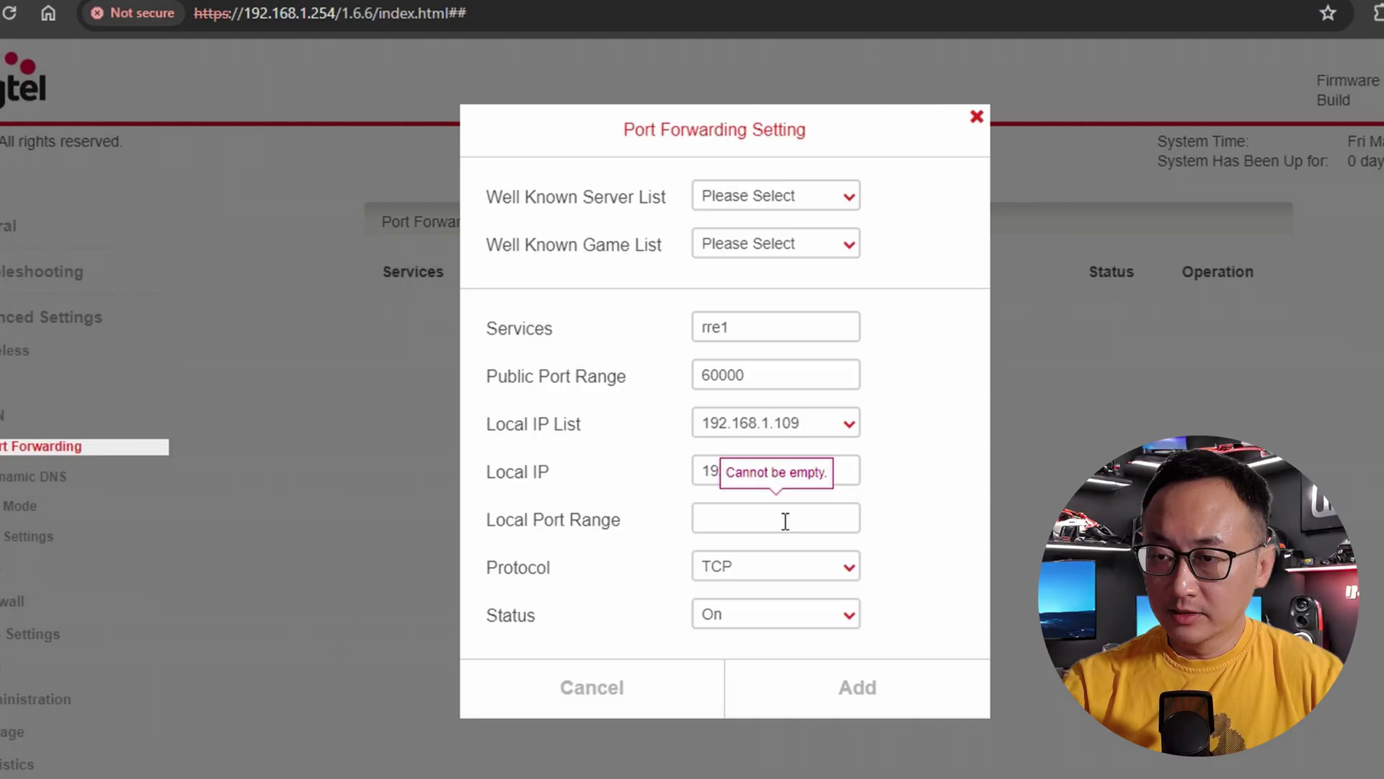
{"action": "type", "text": "60000"}
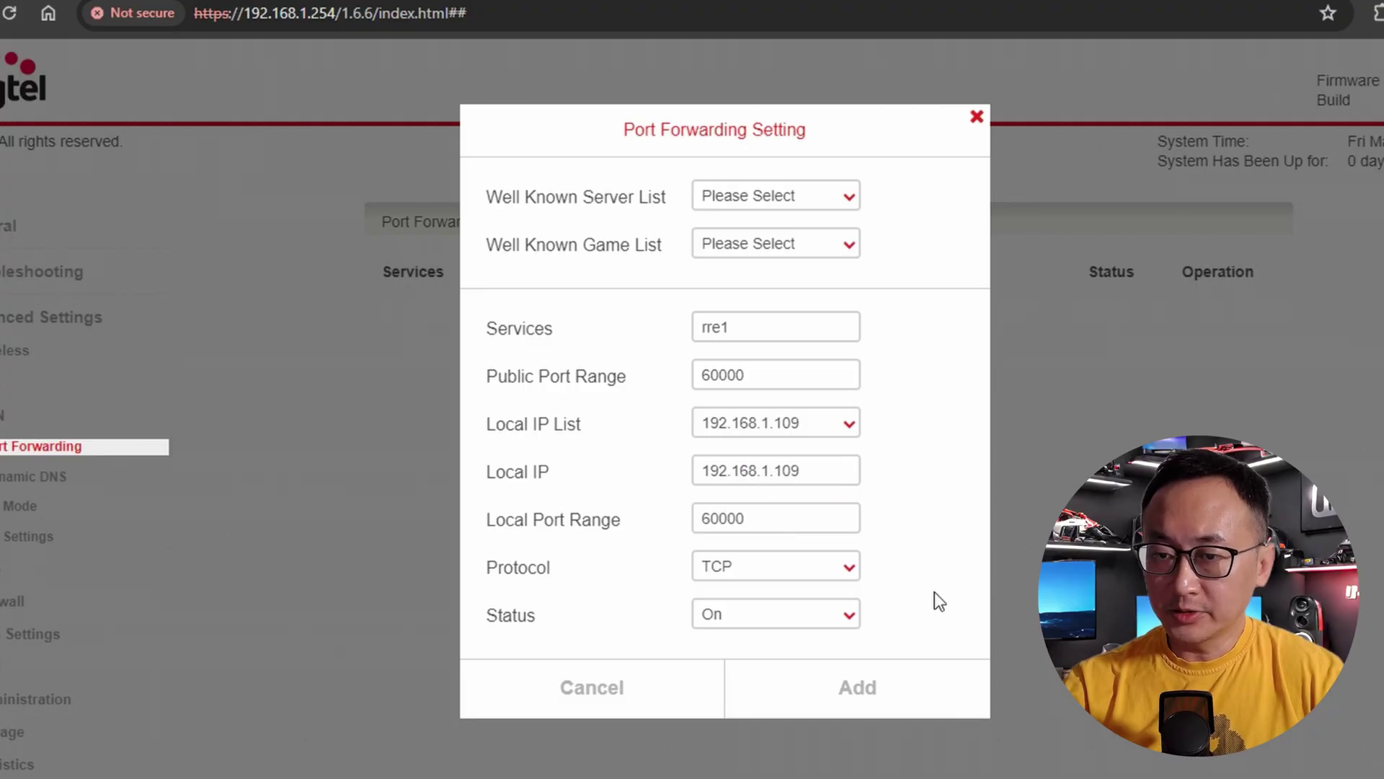
{"action": "left_click", "coordinate": [848, 569]}
{"action": "left_click", "coordinate": [803, 618]}
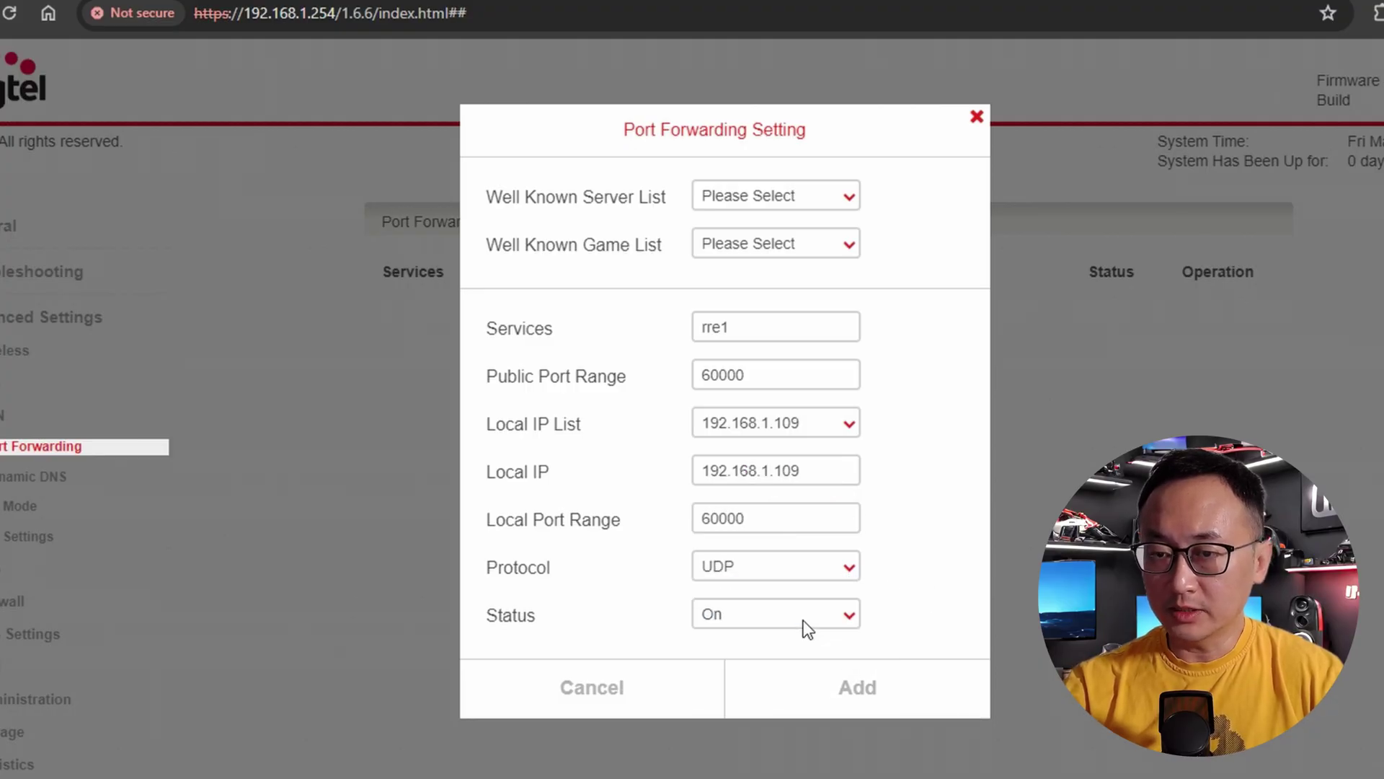
{"action": "left_click", "coordinate": [857, 691]}
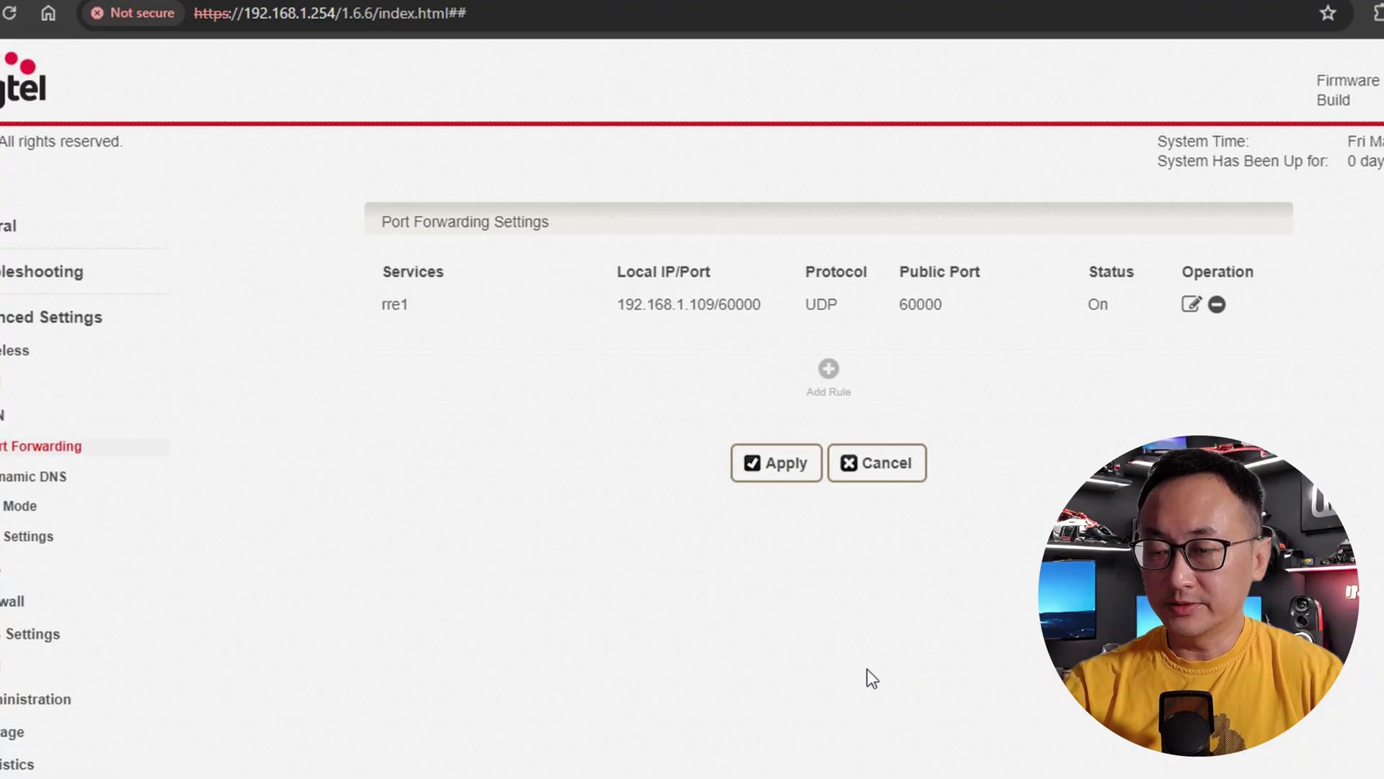
- Add UDP rule rre2 for port 60002 to 192.168.1.109 and apply the rules
{"action": "left_click", "coordinate": [829, 370]}
{"action": "left_click", "coordinate": [809, 330]}
{"action": "type", "text": "rre2"}
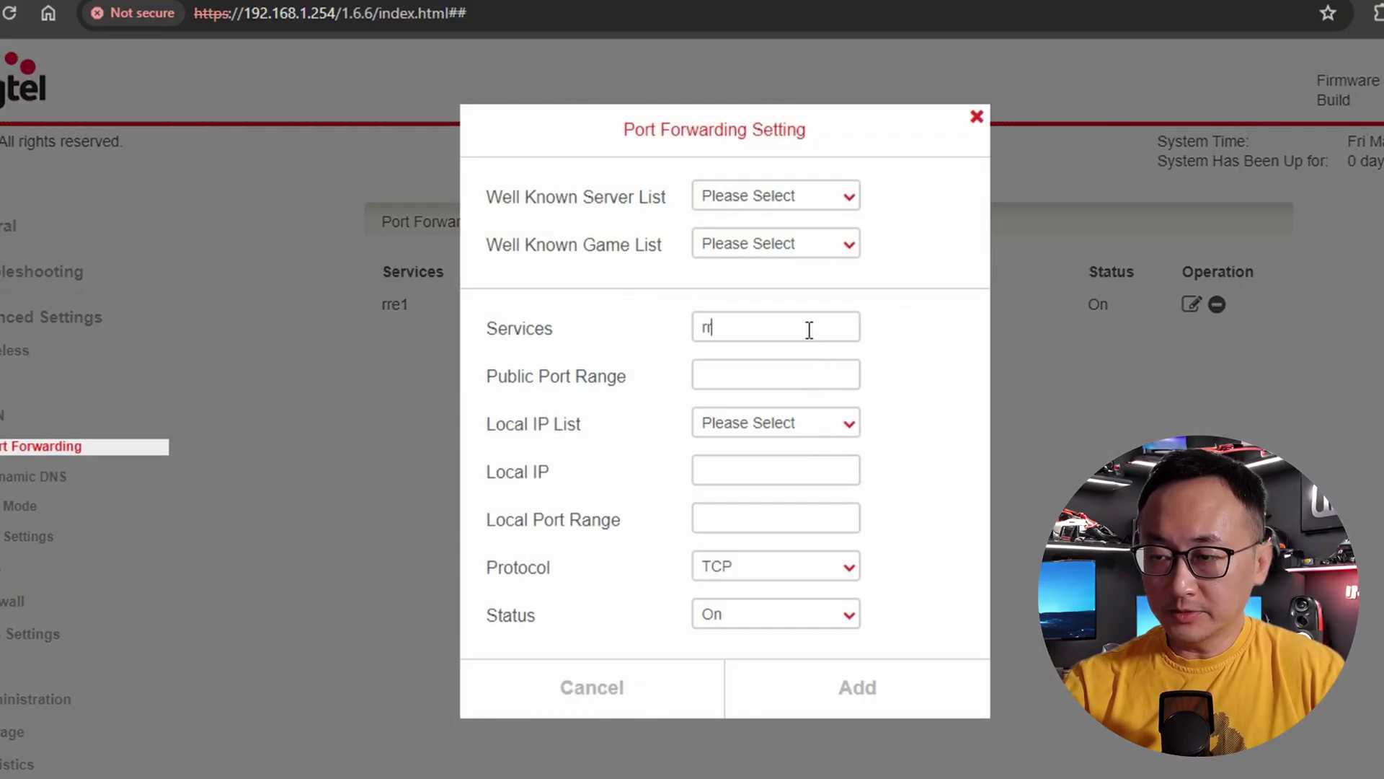
{"action": "left_click", "coordinate": [788, 379]}
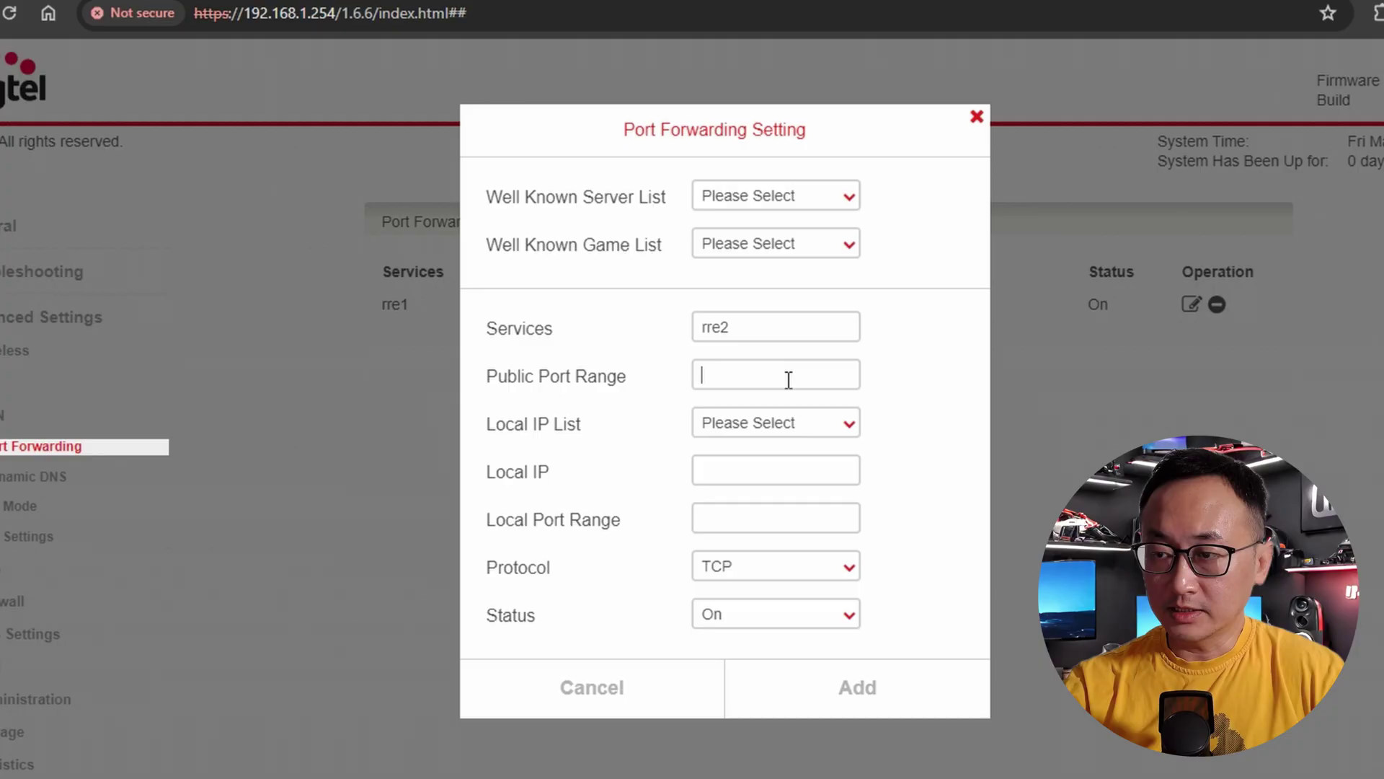
{"action": "type", "text": "60002"}
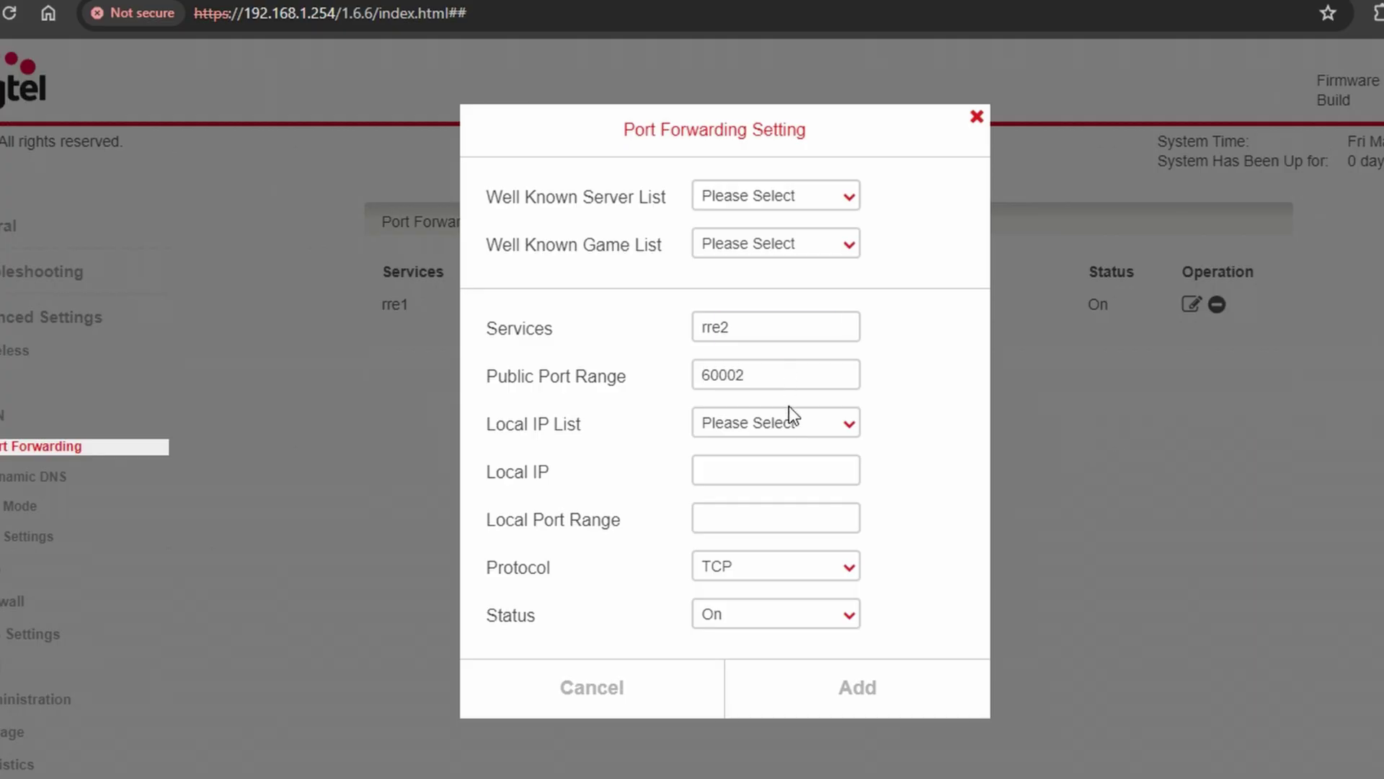
{"action": "left_click", "coordinate": [790, 421]}
{"action": "left_click", "coordinate": [783, 482]}
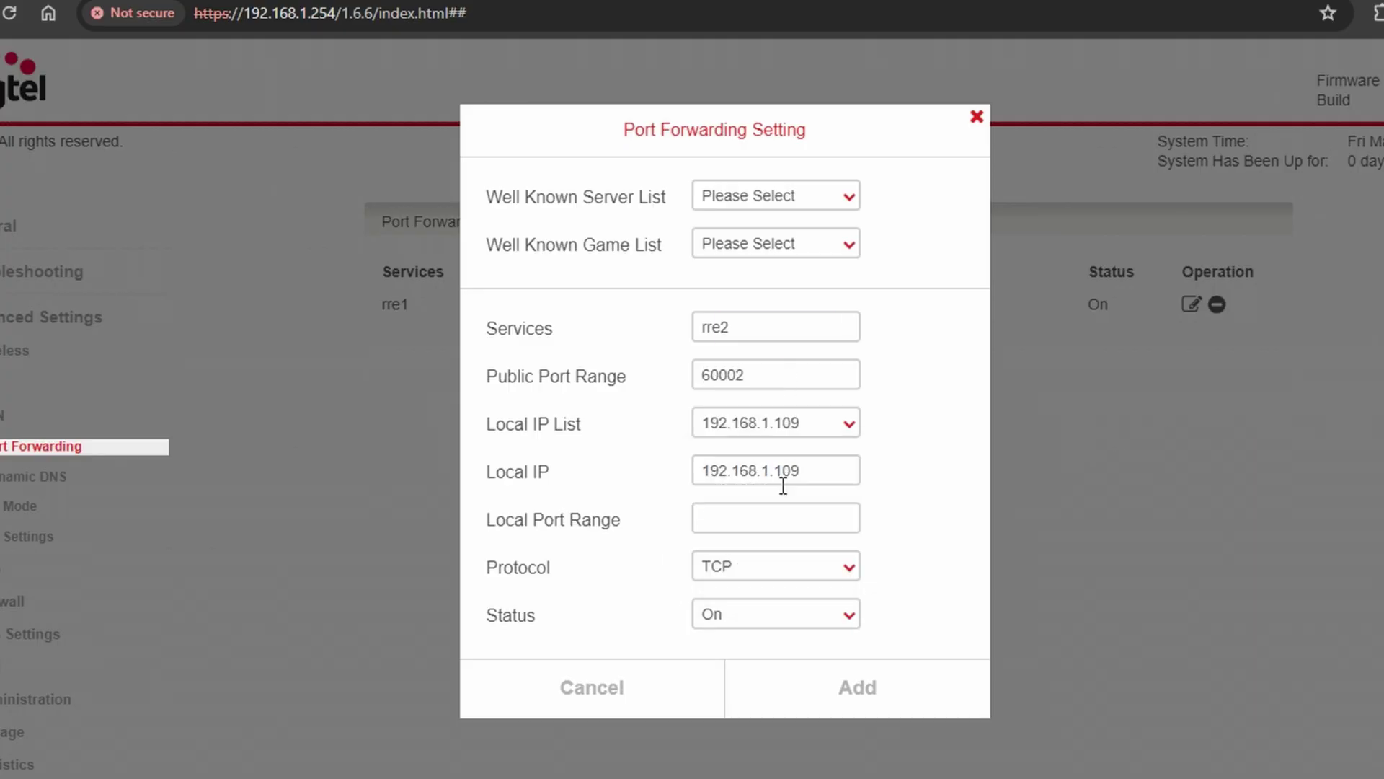
{"action": "type", "text": "60002"}
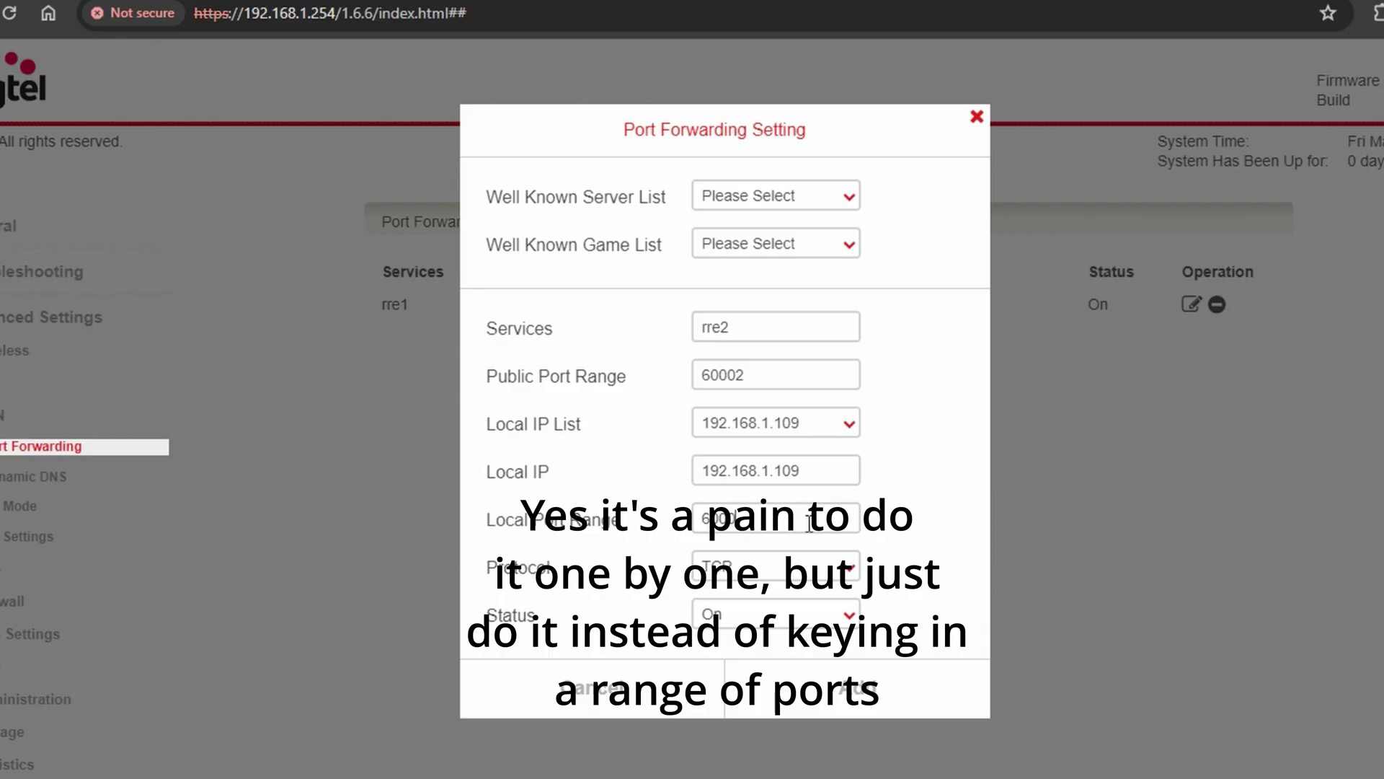
{"action": "left_click", "coordinate": [811, 566]}
{"action": "left_click", "coordinate": [793, 611]}
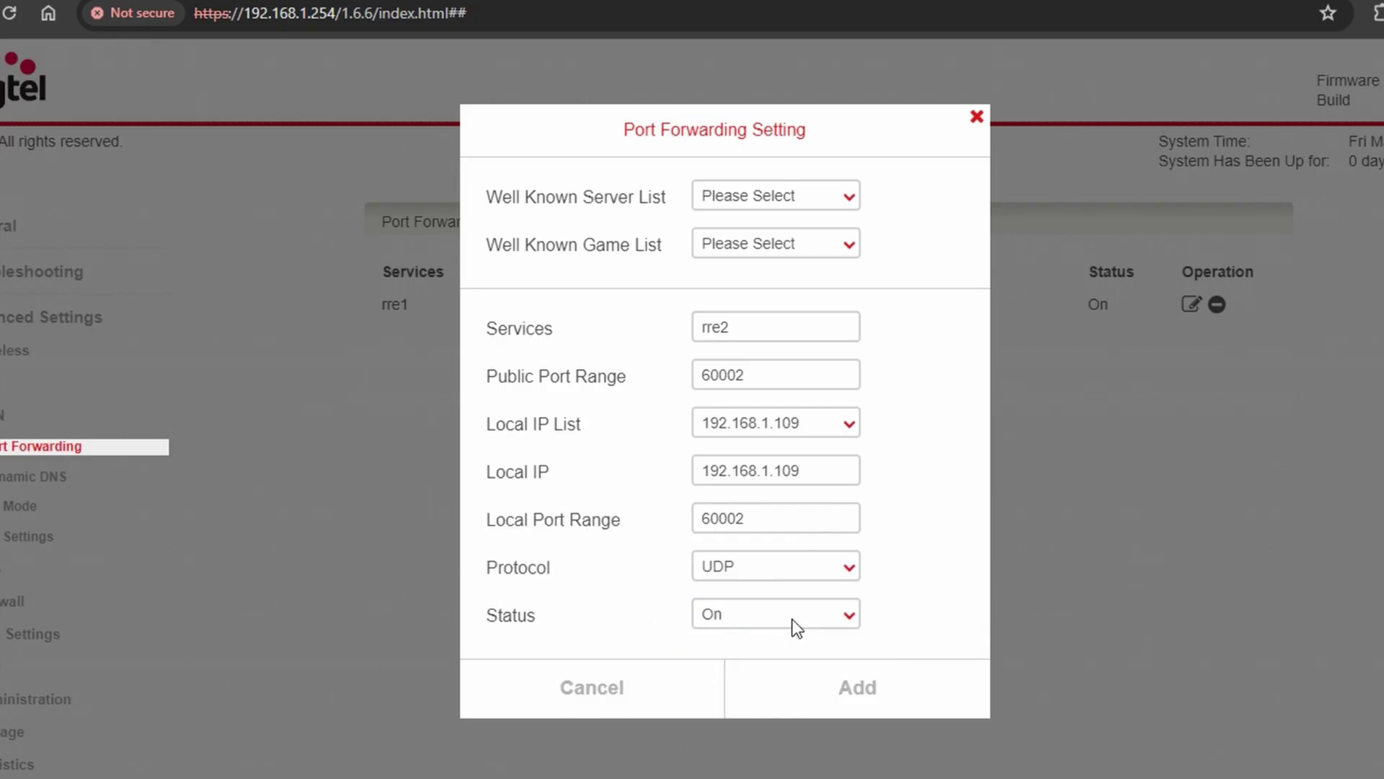
{"action": "left_click", "coordinate": [847, 699]}
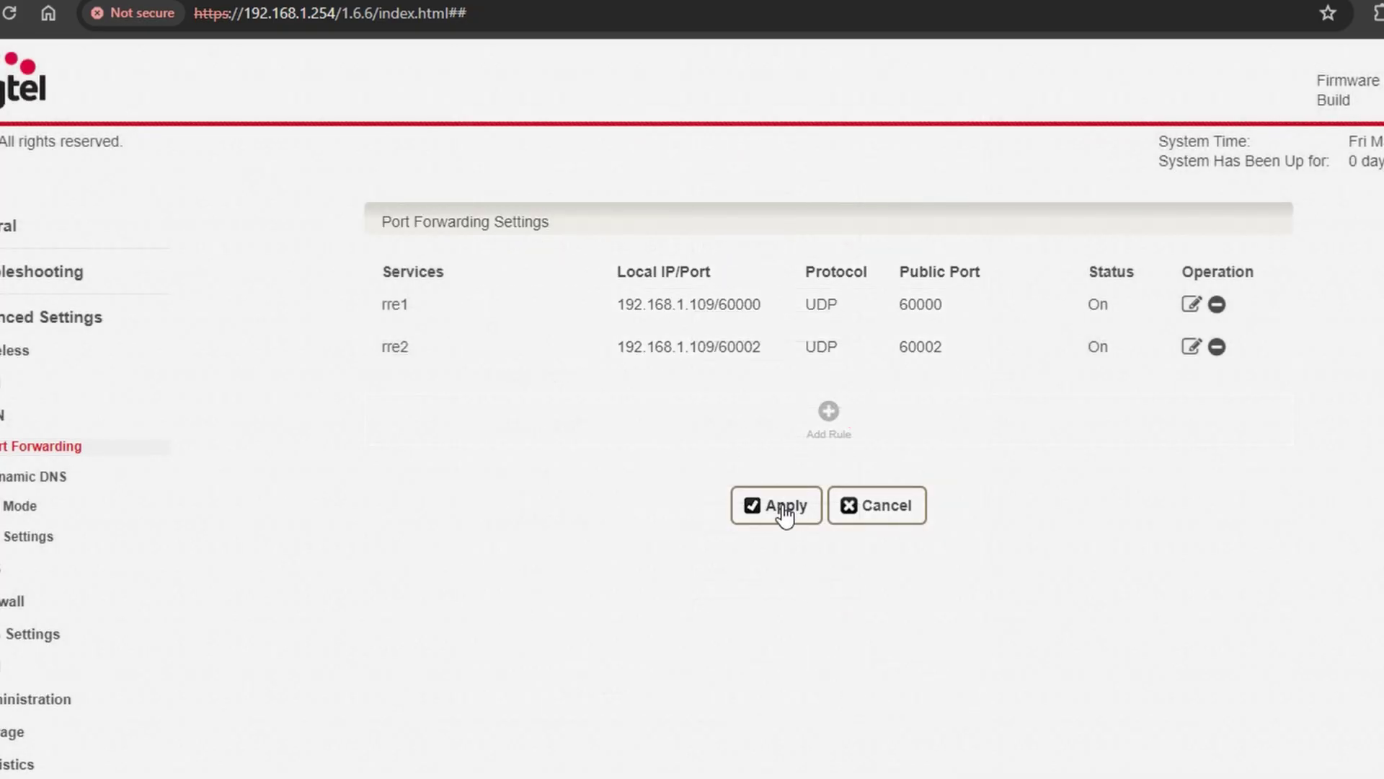
{"action": "left_click", "coordinate": [782, 516]}
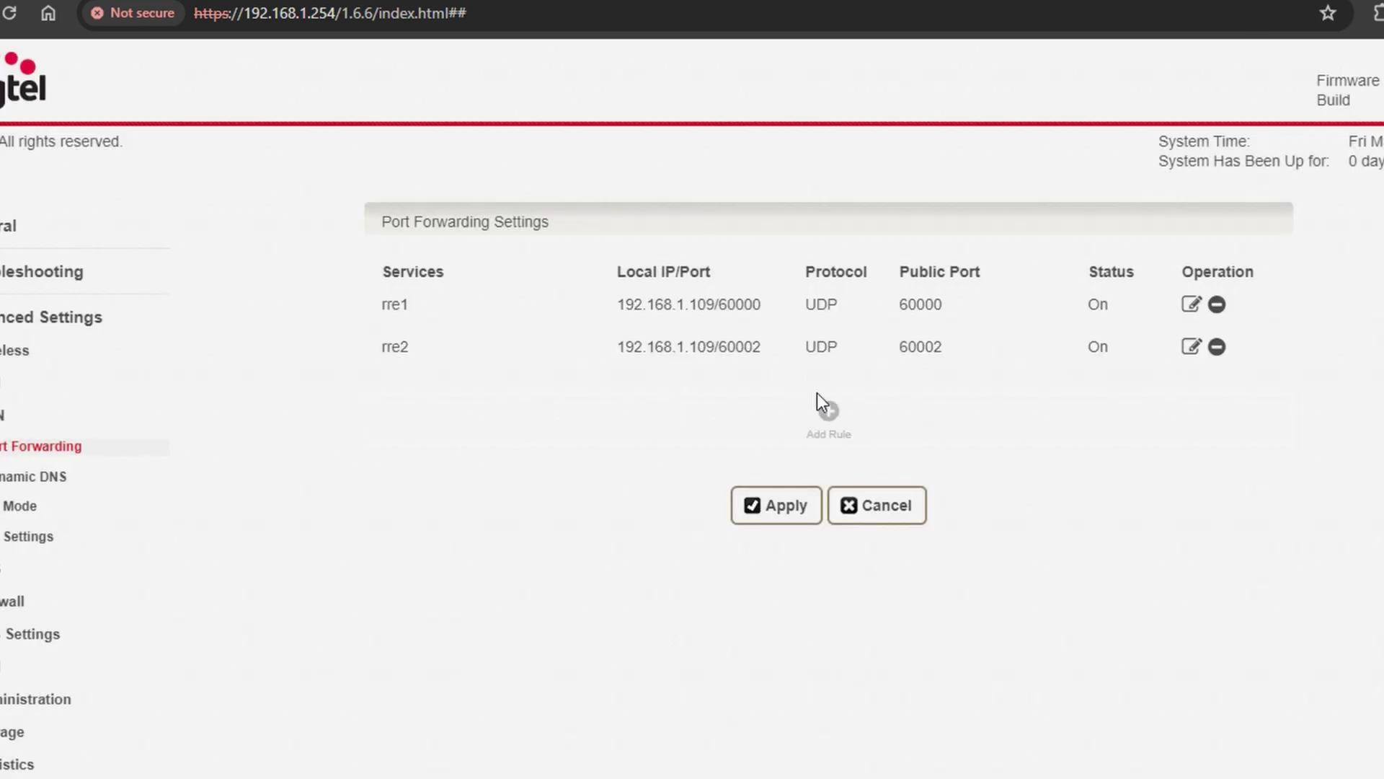
- Start a new forwarding rule named rr3 with public port 60001, correcting a mistyped port value
{"action": "left_click", "coordinate": [825, 321]}
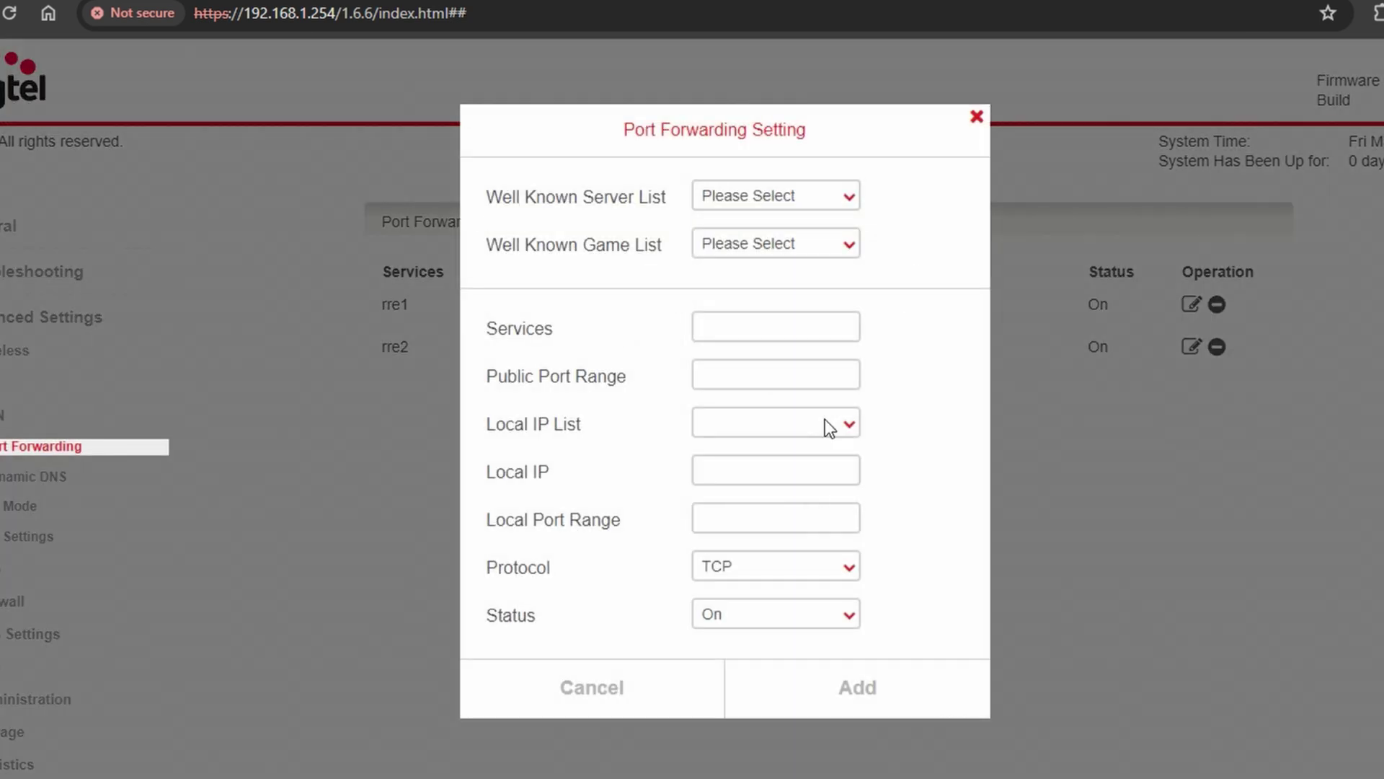
{"action": "type", "text": "60001rr"}
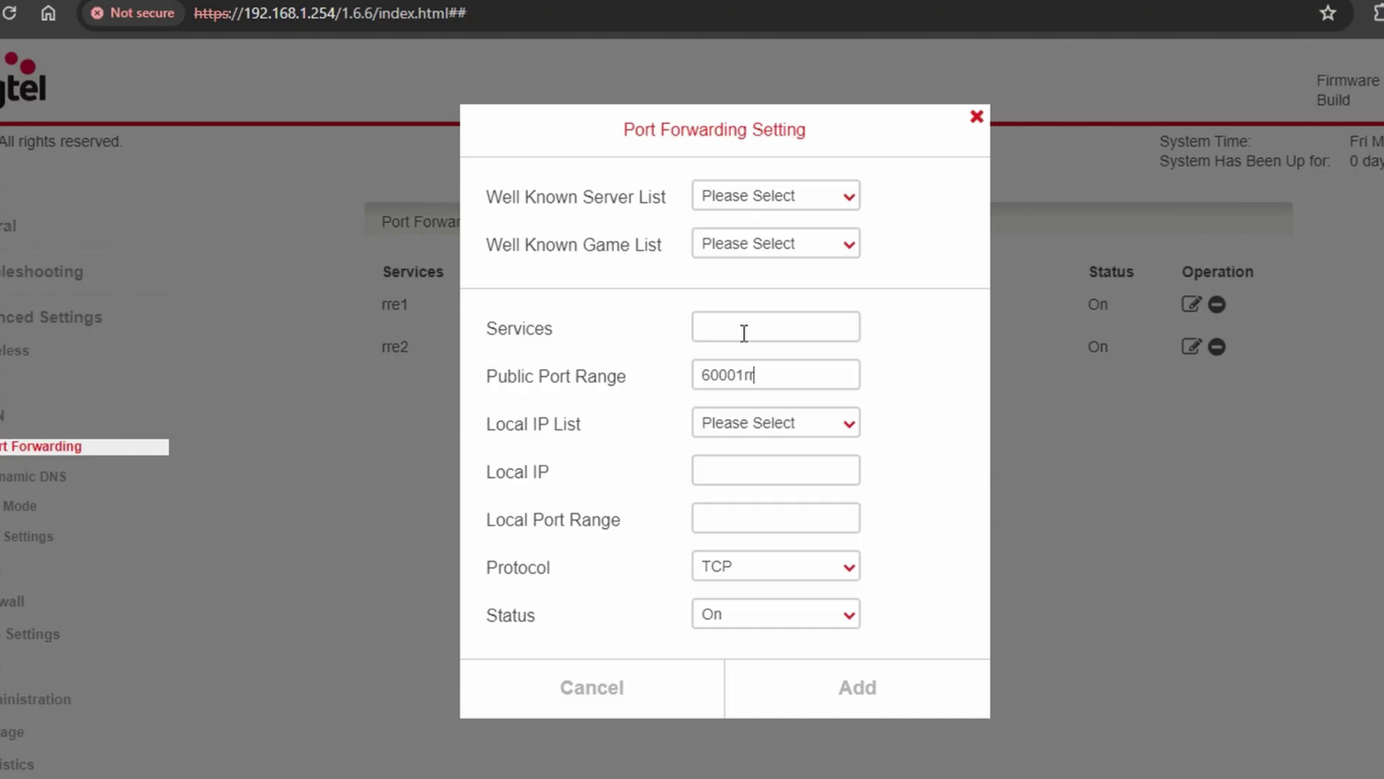
{"action": "key", "text": "BackSpace"}
{"action": "key", "text": "BackSpace"}
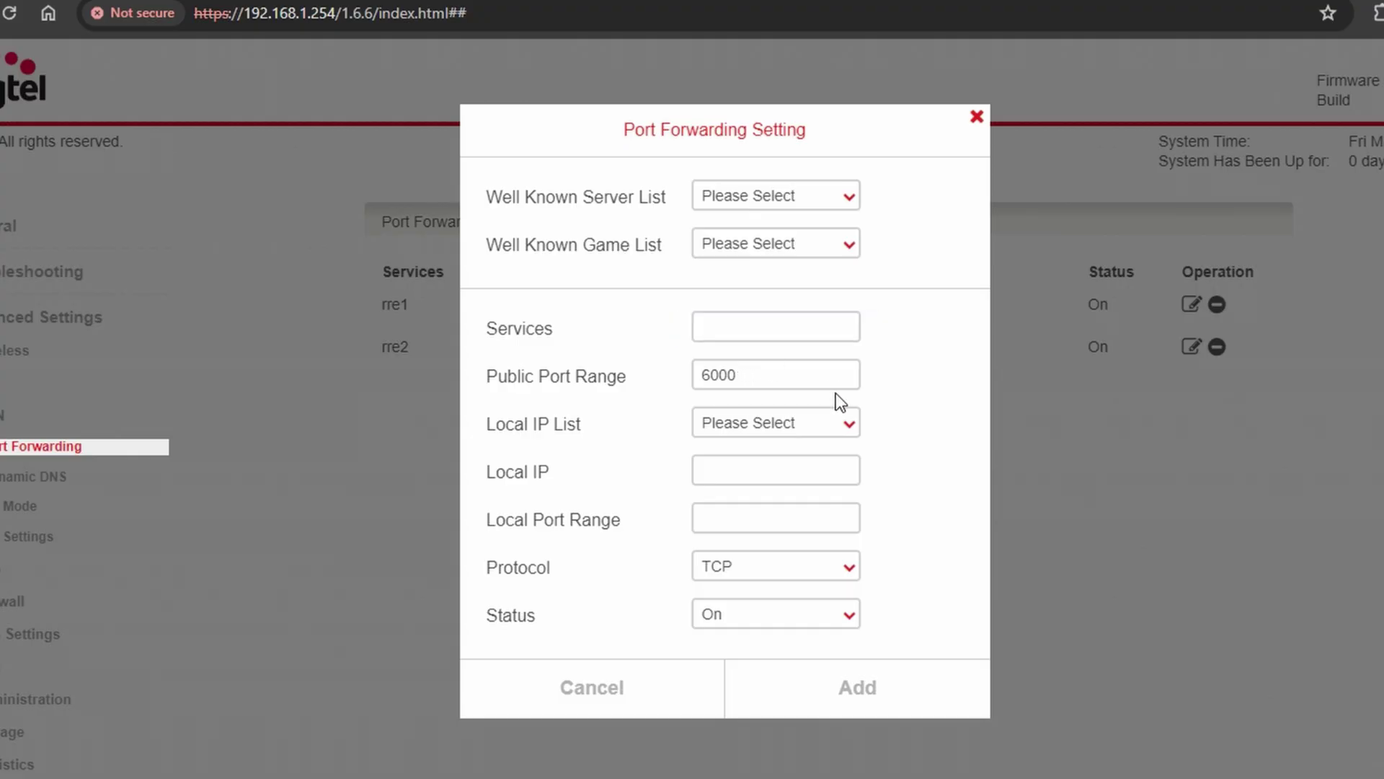
{"action": "left_click_drag", "start_coordinate": [790, 377], "coordinate": [614, 361]}
{"action": "key", "text": "BackSpace"}
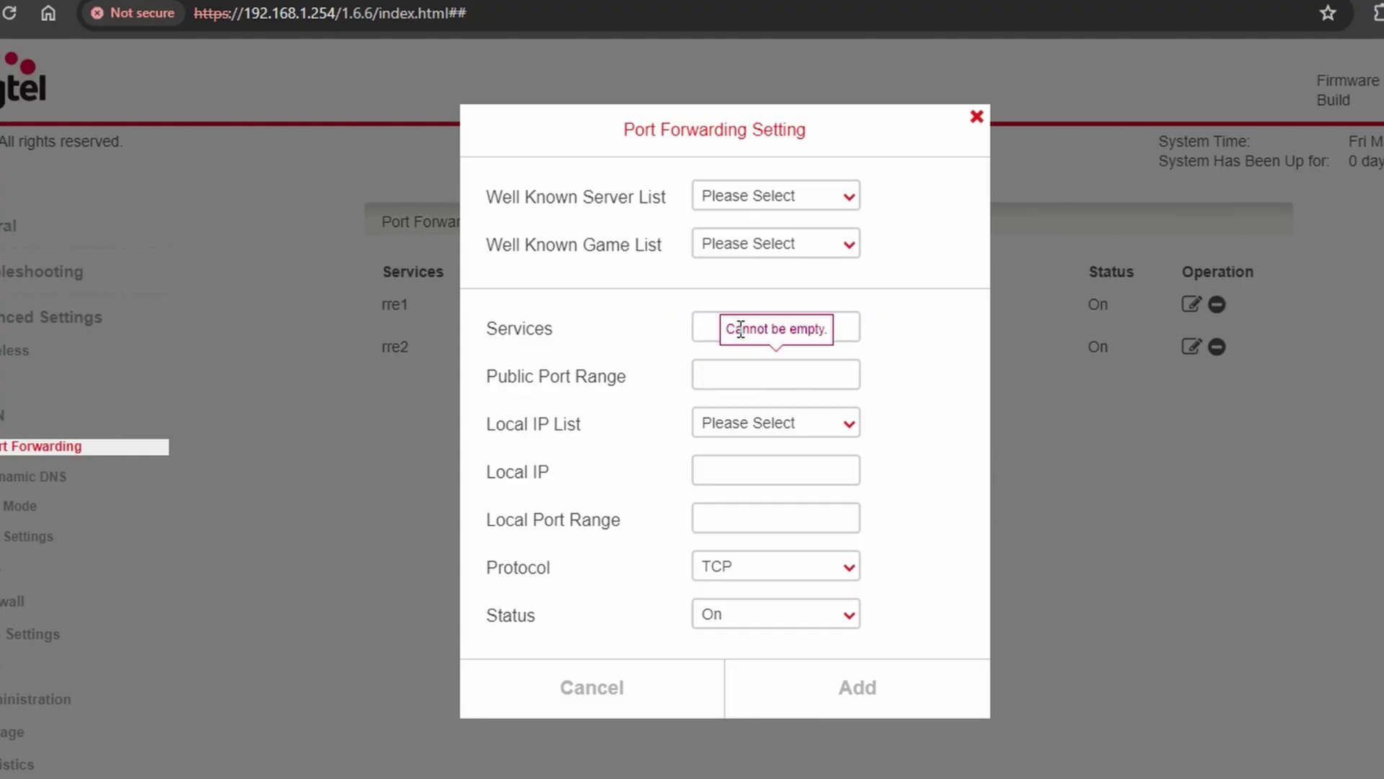
{"action": "left_click", "coordinate": [704, 325]}
{"action": "type", "text": "rr3"}
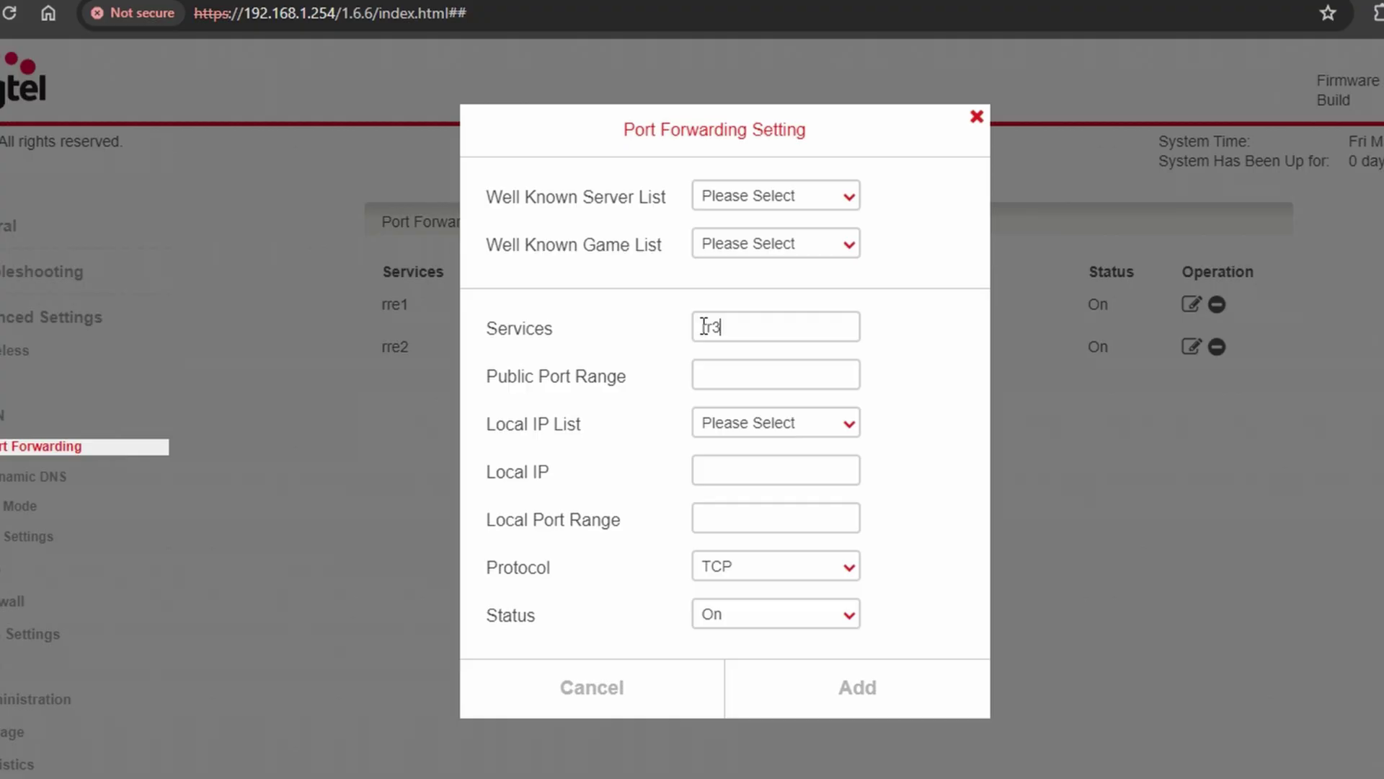
{"action": "type", "text": "60001"}
- Point rr3 at 192.168.1.109 local port 60001 over TCP, add it, and apply
{"action": "left_click", "coordinate": [742, 415]}
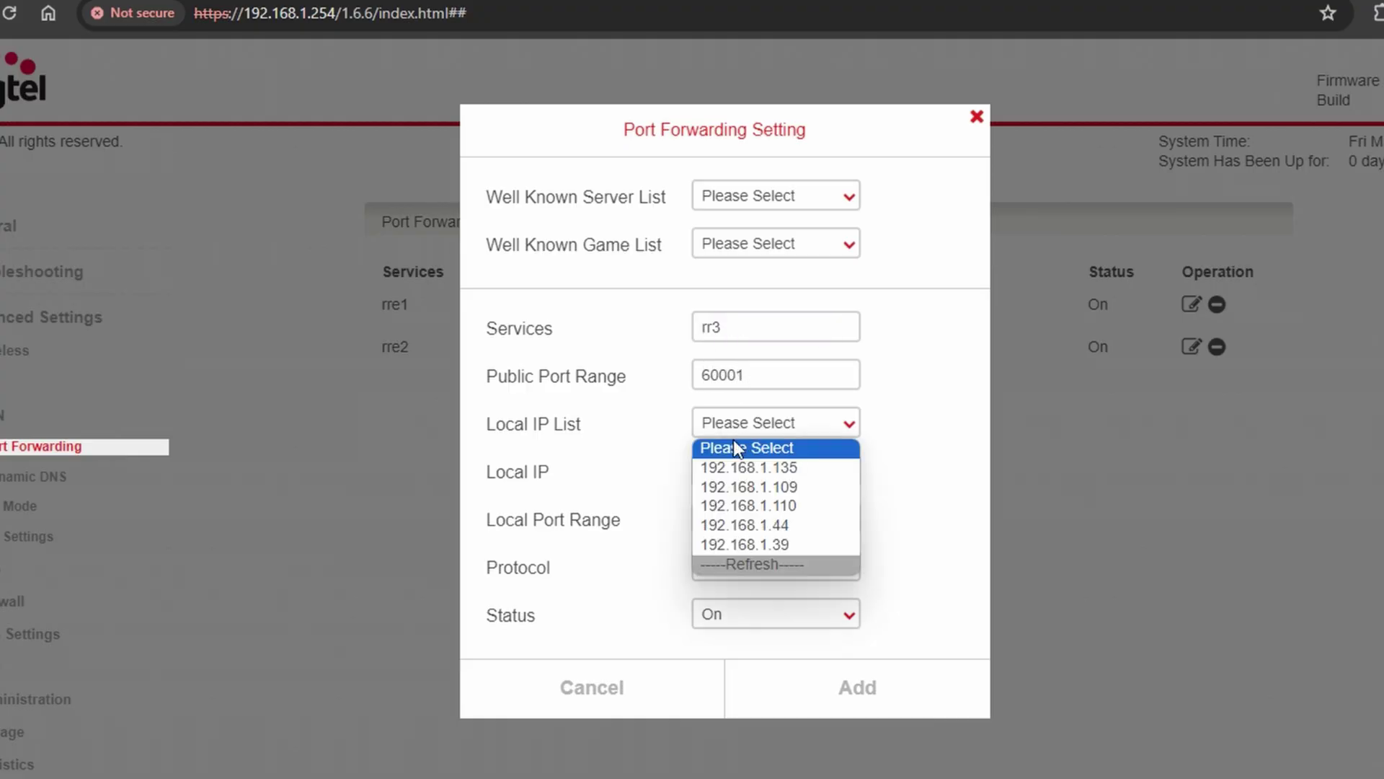
{"action": "left_click", "coordinate": [733, 483]}
{"action": "left_click", "coordinate": [732, 514]}
{"action": "type", "text": "60001"}
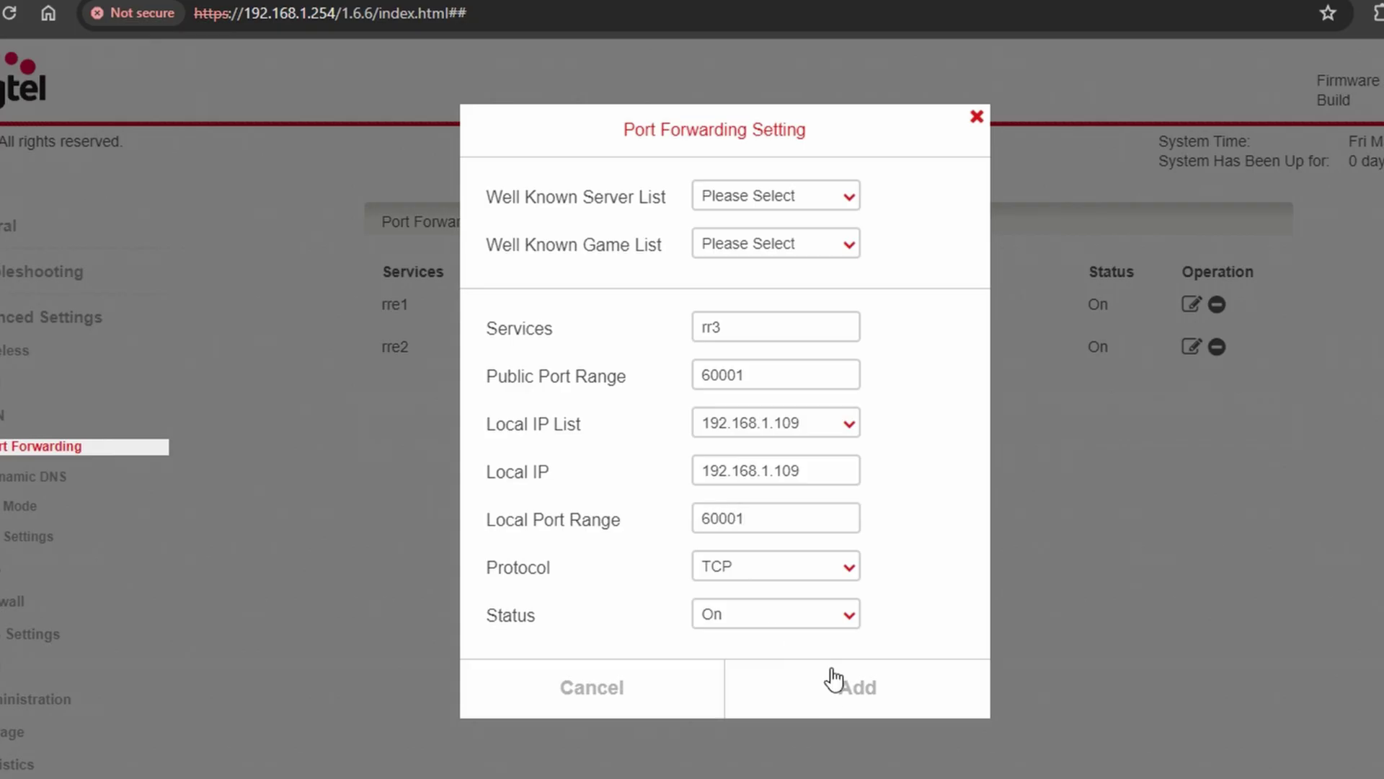
{"action": "left_click", "coordinate": [828, 688]}
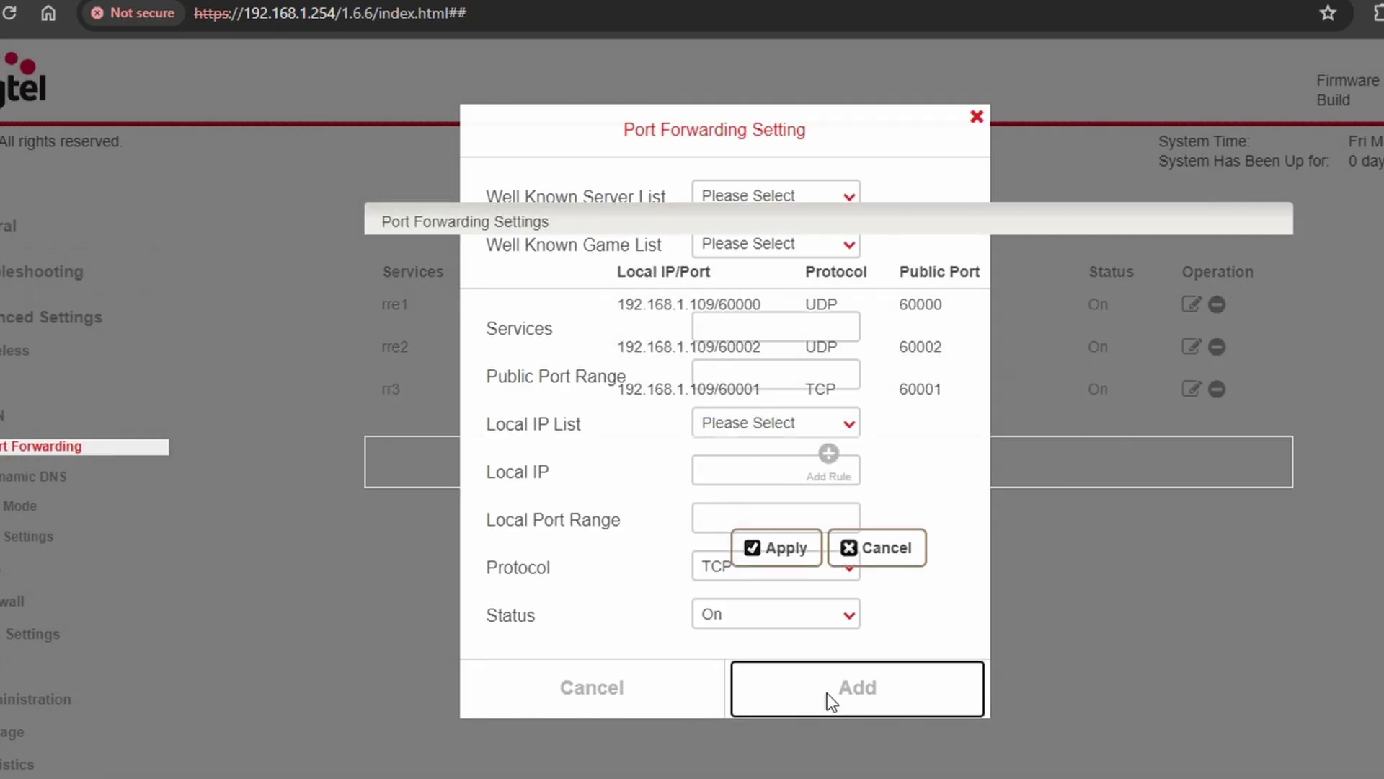
{"action": "left_click", "coordinate": [791, 545]}
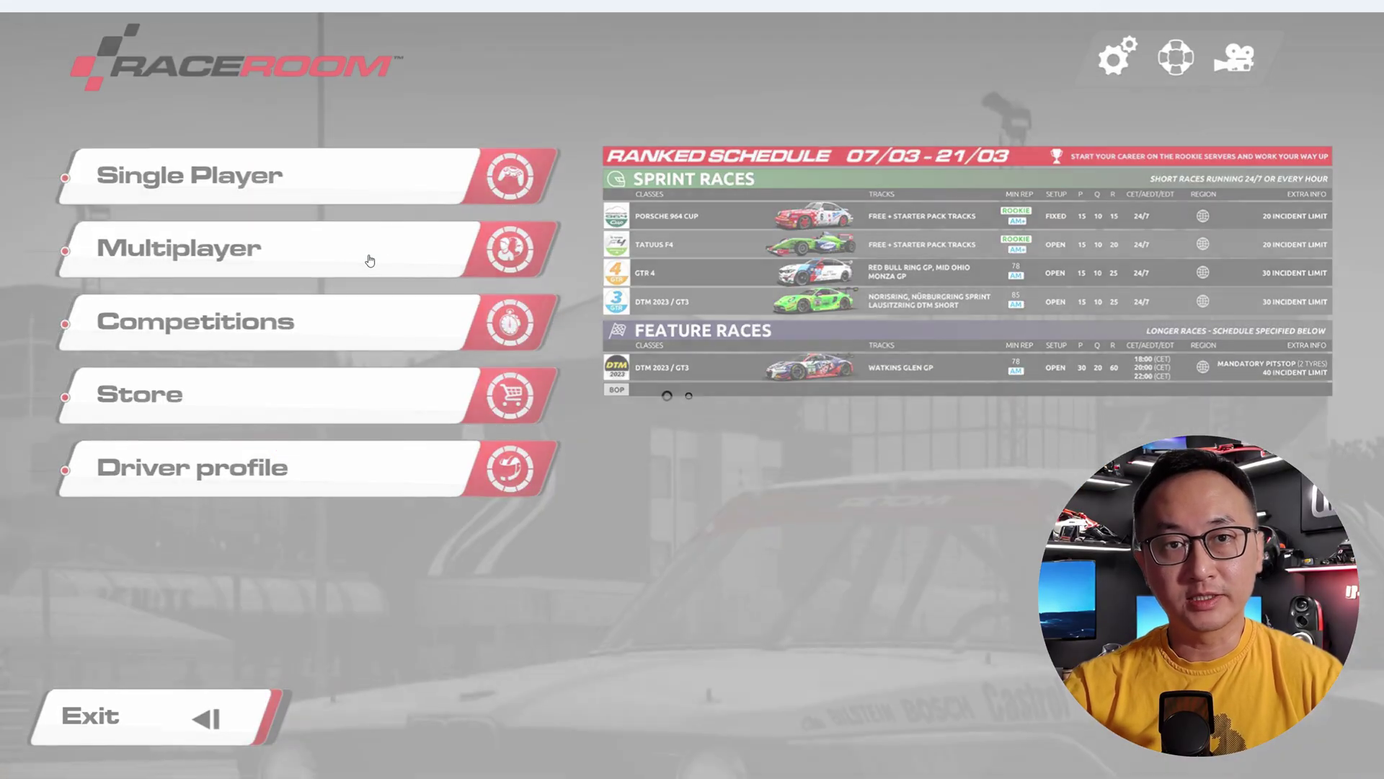
- Sort RaceRoom's multiplayer server list by track and select the Play by Ear server
{"action": "left_click", "coordinate": [370, 261]}
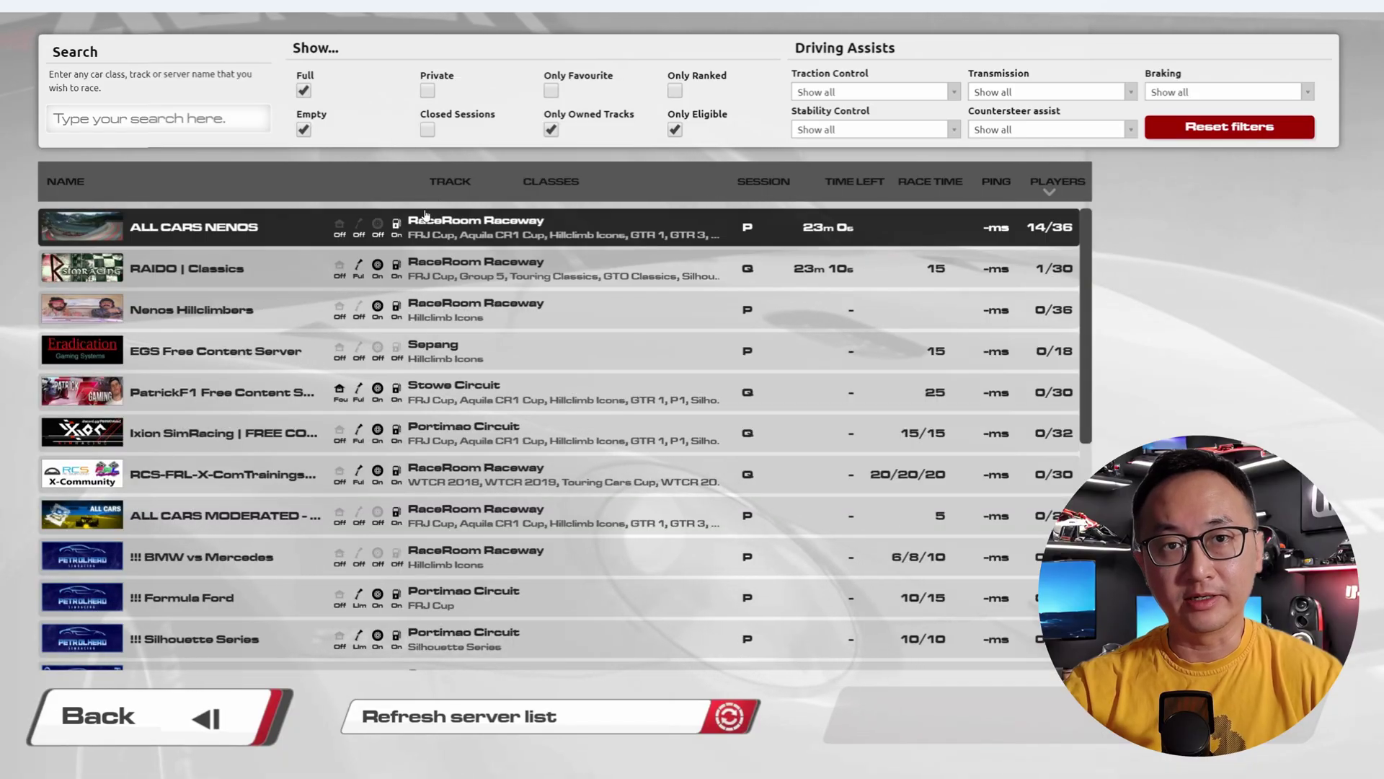
{"action": "left_click", "coordinate": [441, 184]}
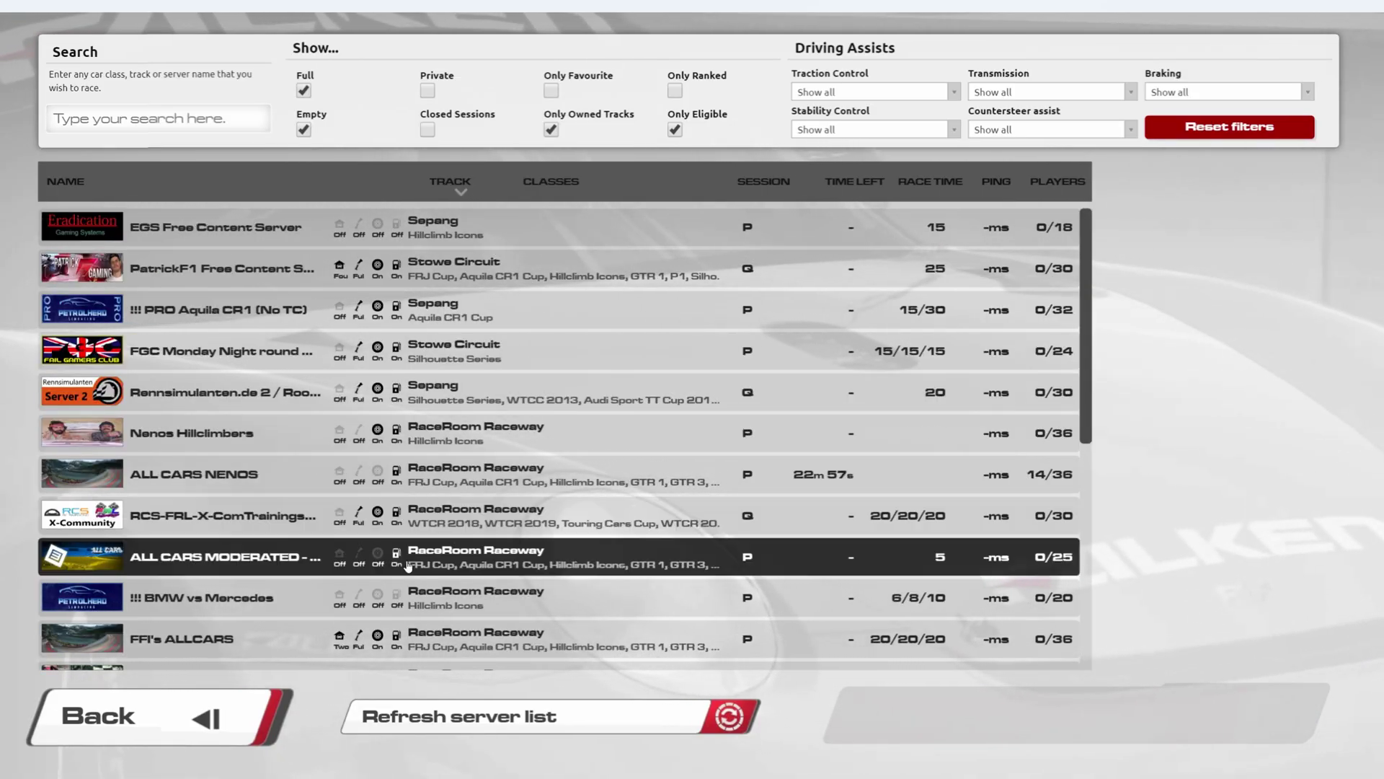
{"action": "scroll", "coordinate": [409, 567], "scroll_direction": "down", "scroll_amount": 7}
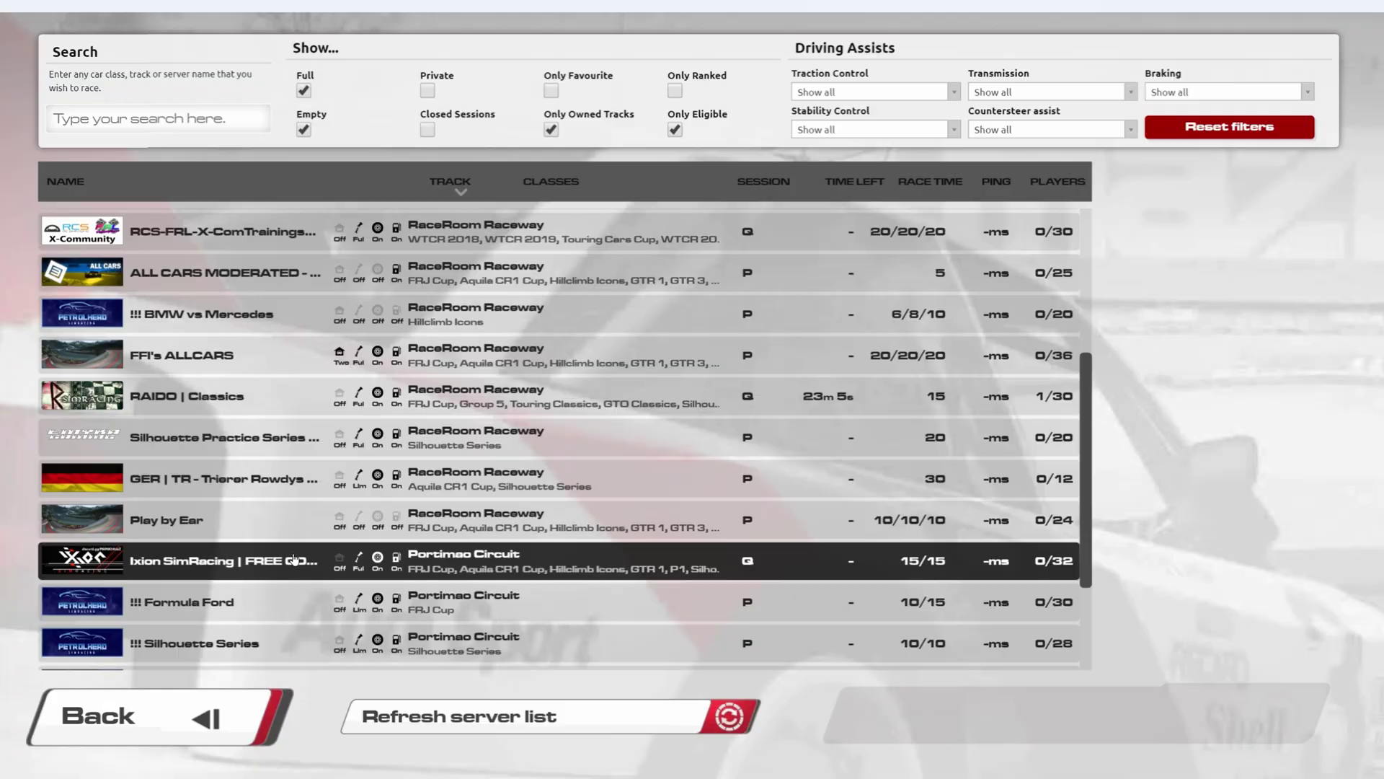
{"action": "left_click", "coordinate": [289, 520]}
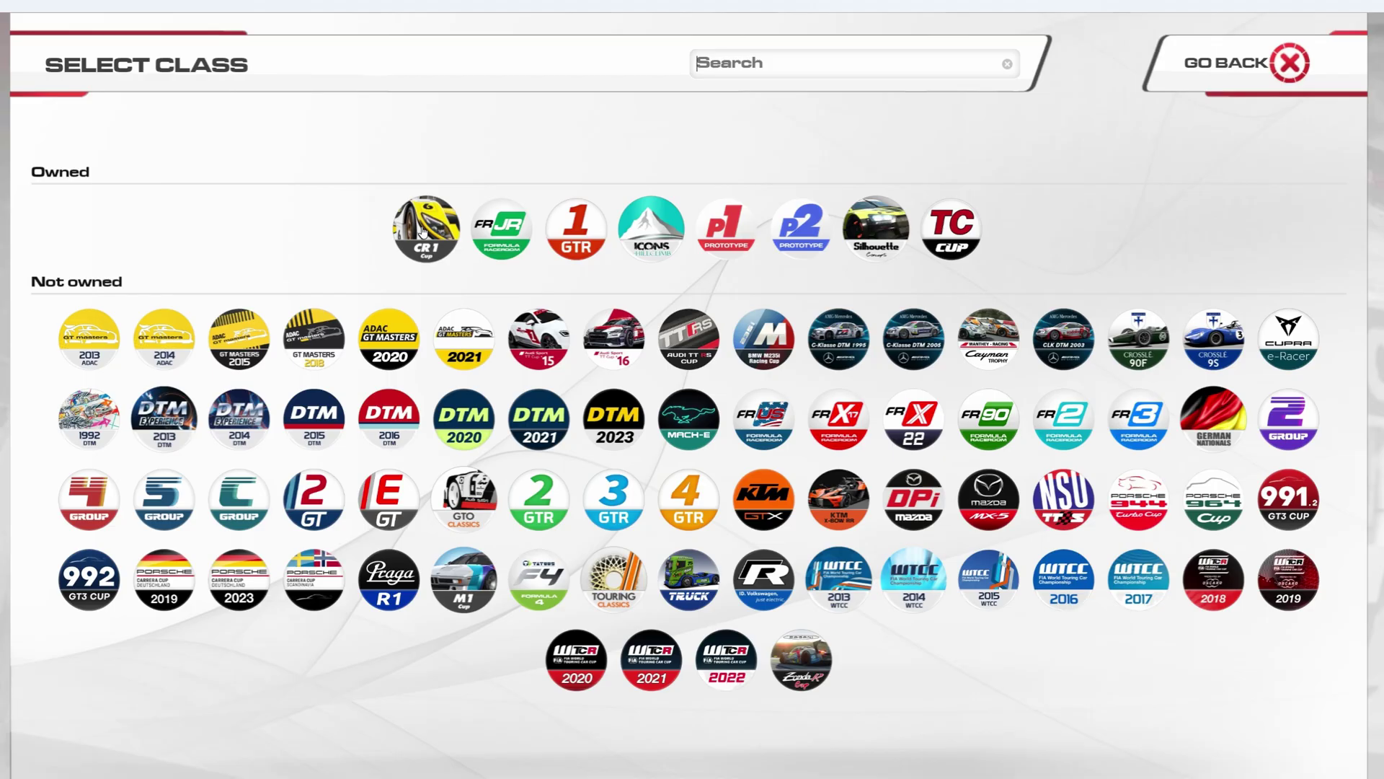
- Pick the Aquila CR1 Sports GT with livery #1, then back out to the main menu
{"action": "left_click", "coordinate": [423, 231]}
{"action": "left_click", "coordinate": [396, 238]}
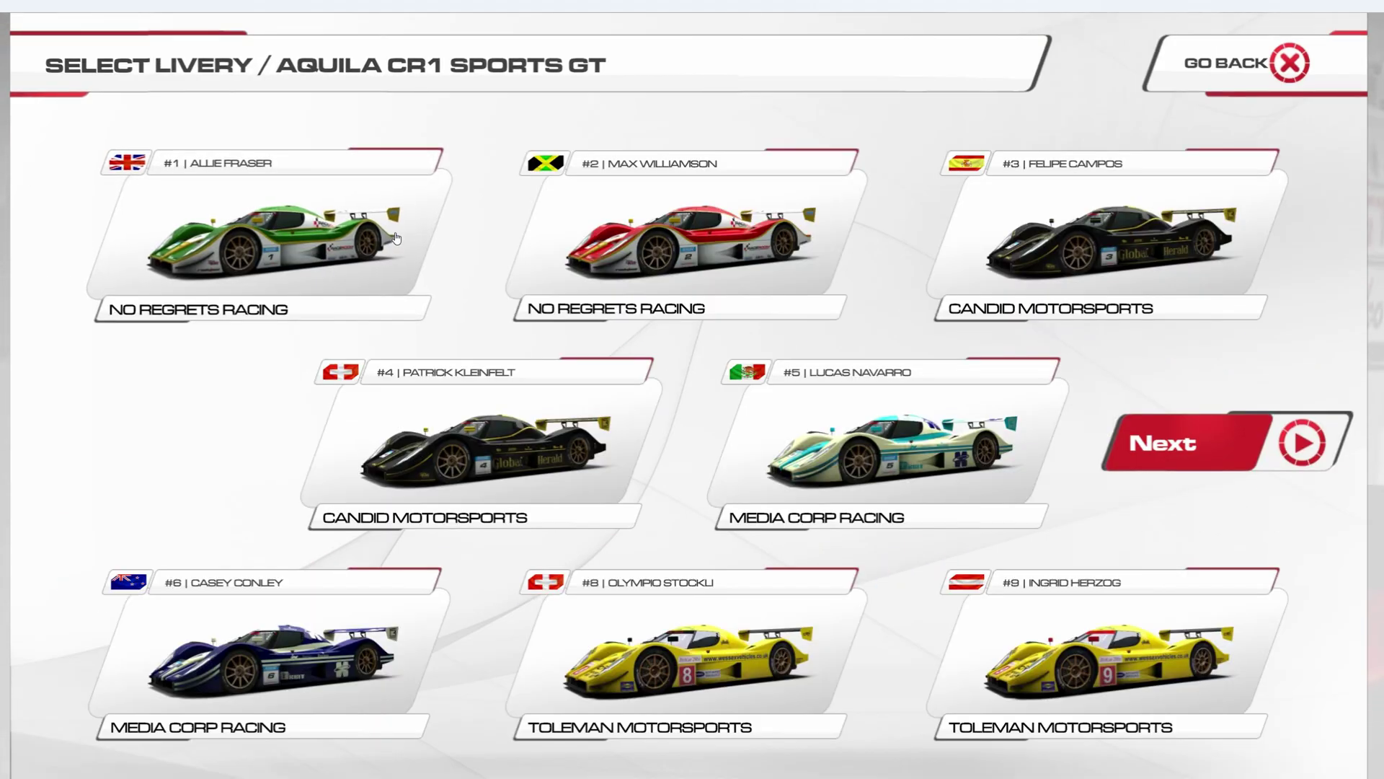
{"action": "left_click", "coordinate": [395, 238]}
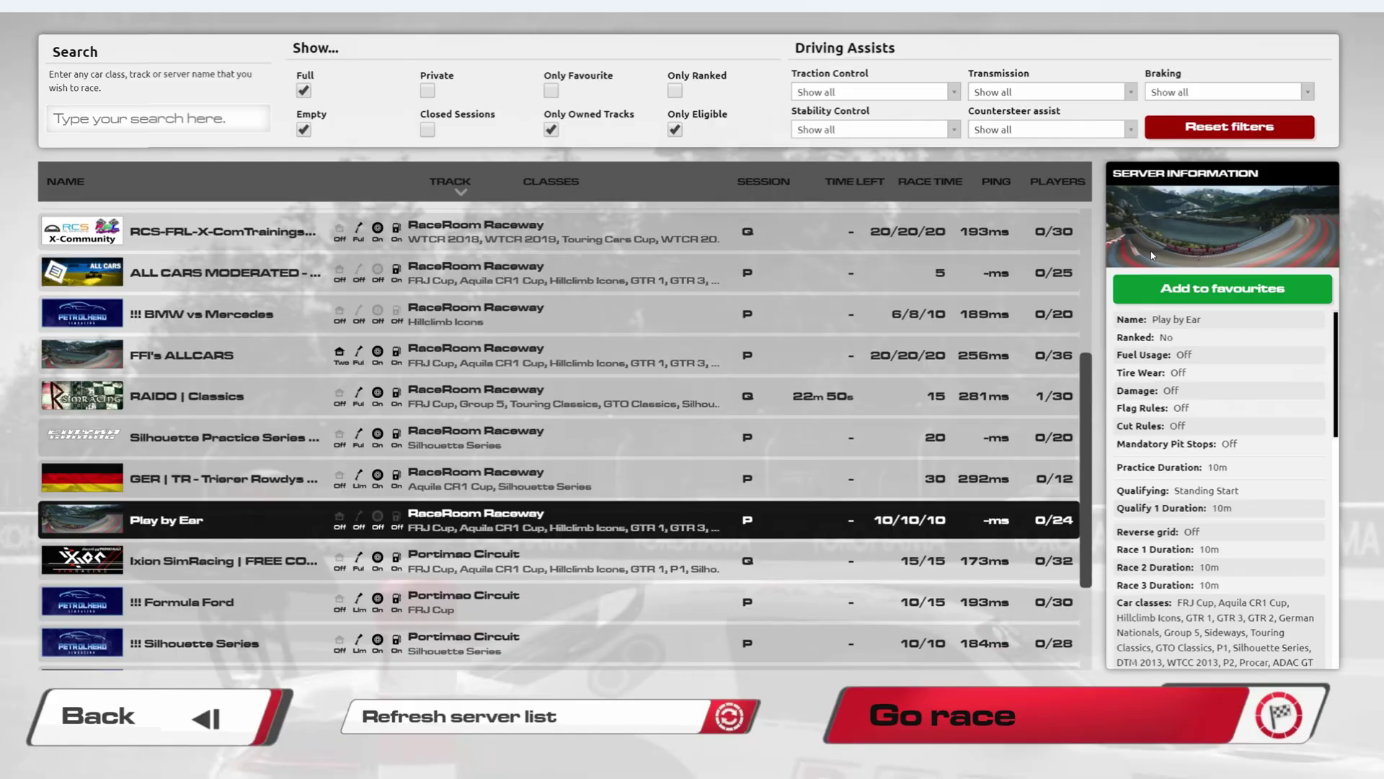
{"action": "left_click", "coordinate": [195, 728]}
- Exit RaceRoom to the desktop and search the Start menu for hdwwiz
{"action": "left_click", "coordinate": [195, 732]}
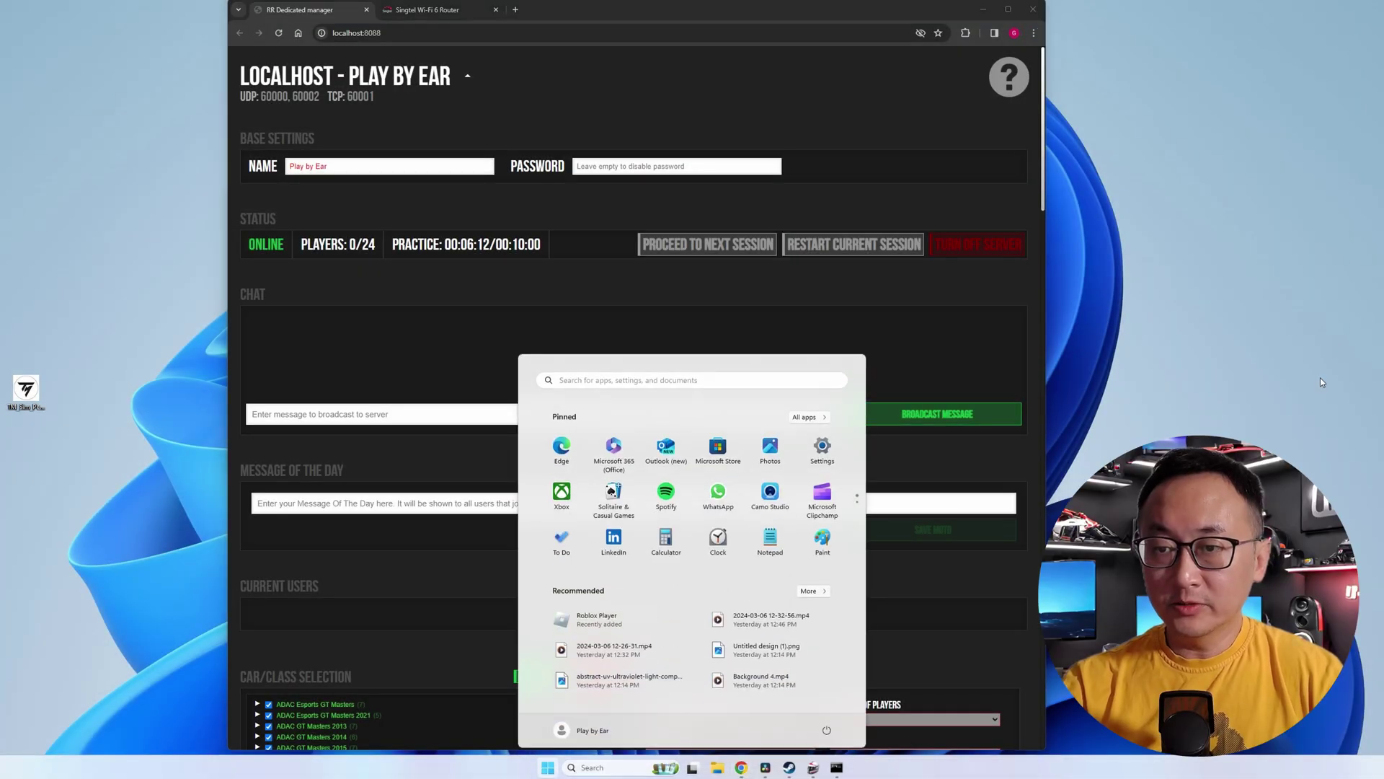
{"action": "key", "text": "super"}
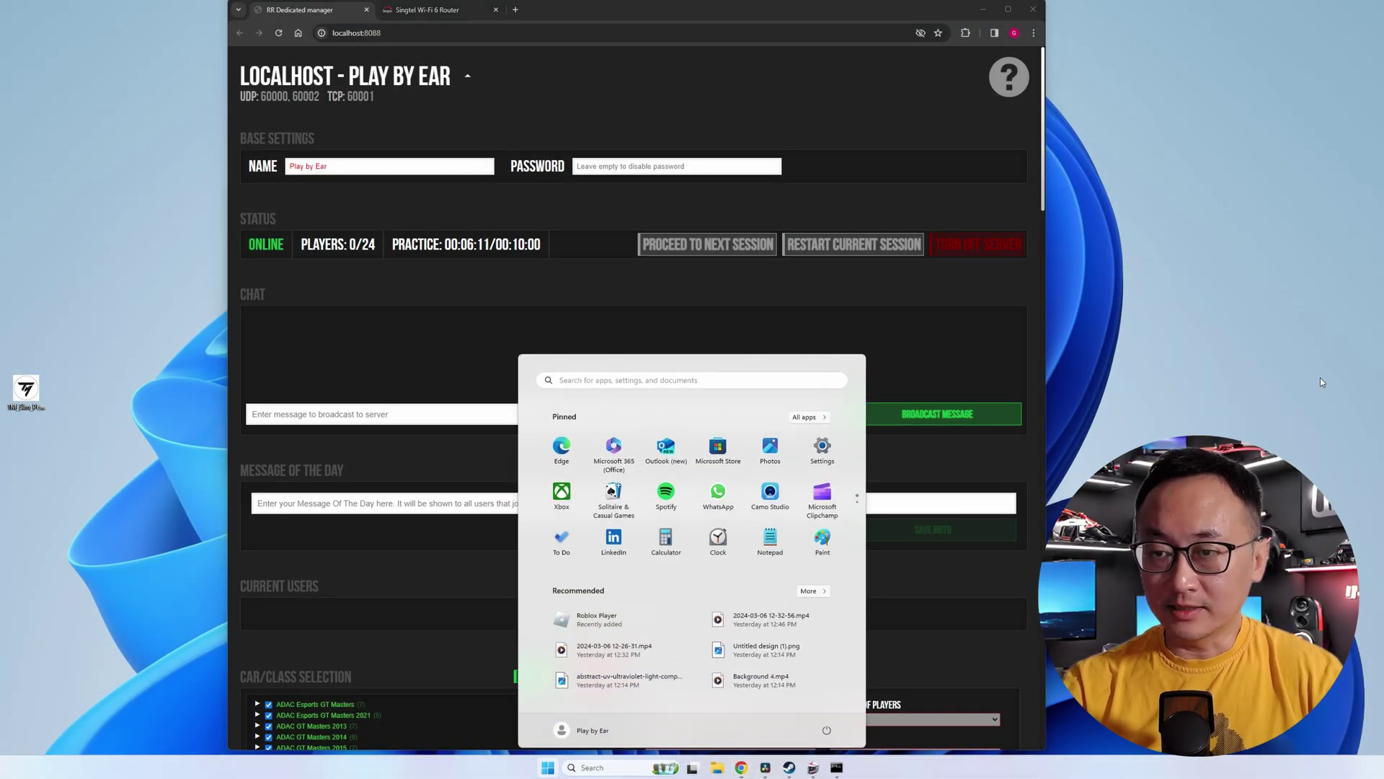
{"action": "type", "text": "hdww"}
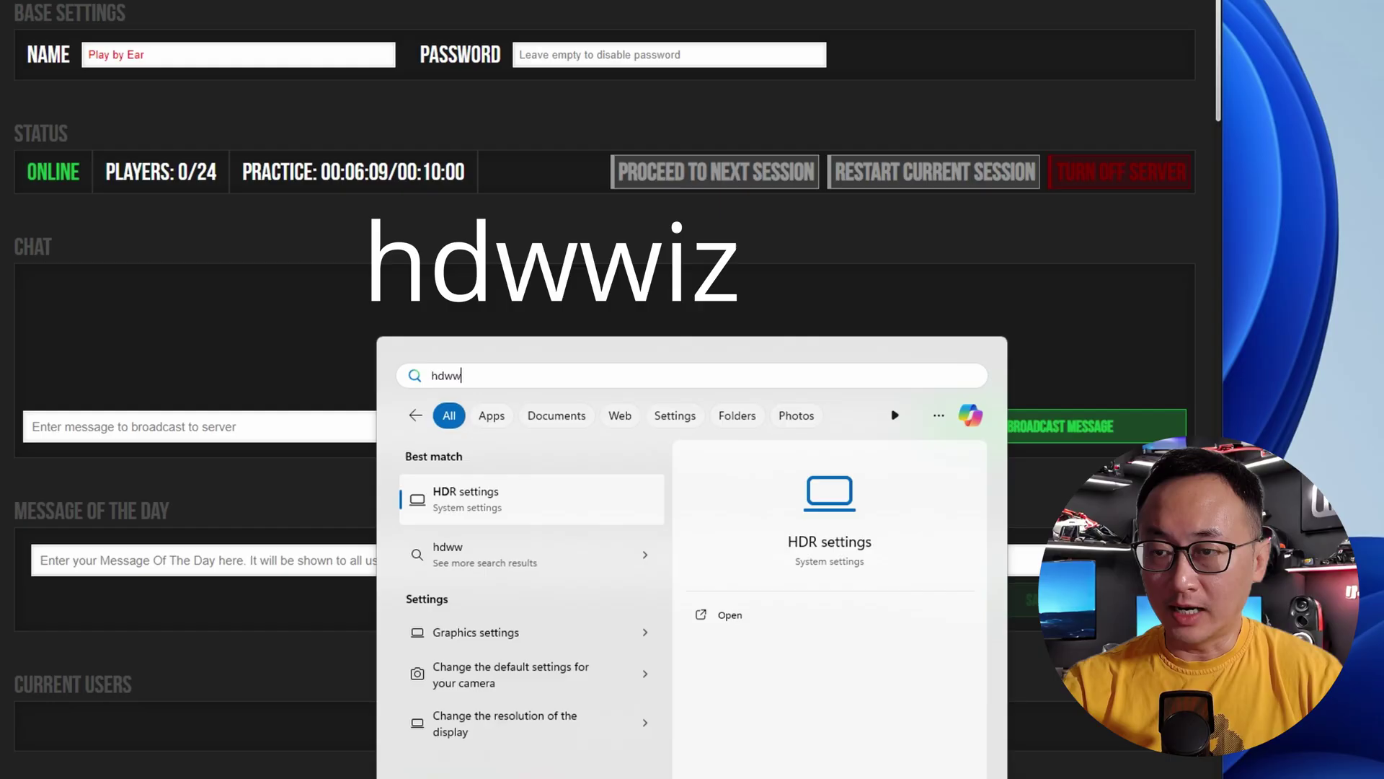
{"action": "type", "text": "iz"}
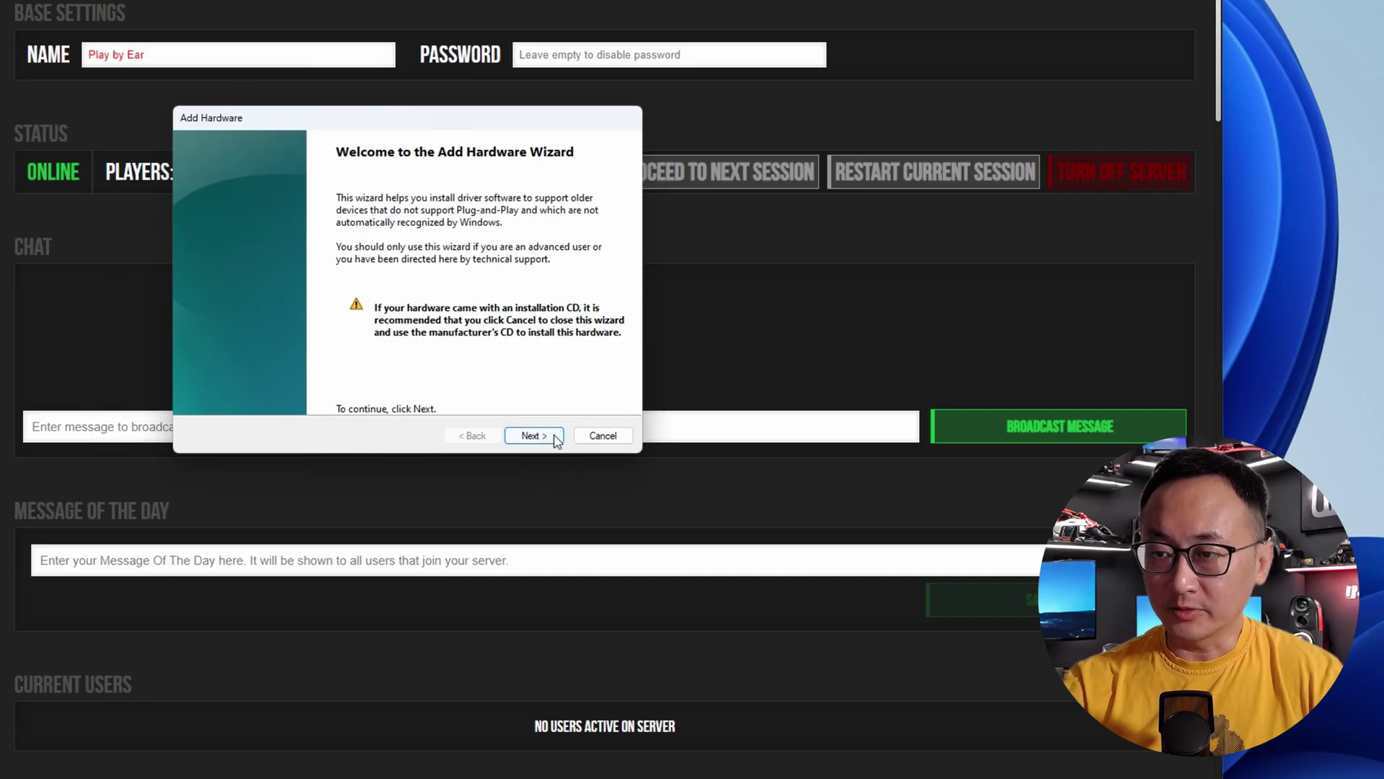
- In Add Hardware, choose manual selection from a list and pick Network adapters as the hardware type
{"action": "left_click", "coordinate": [533, 435]}
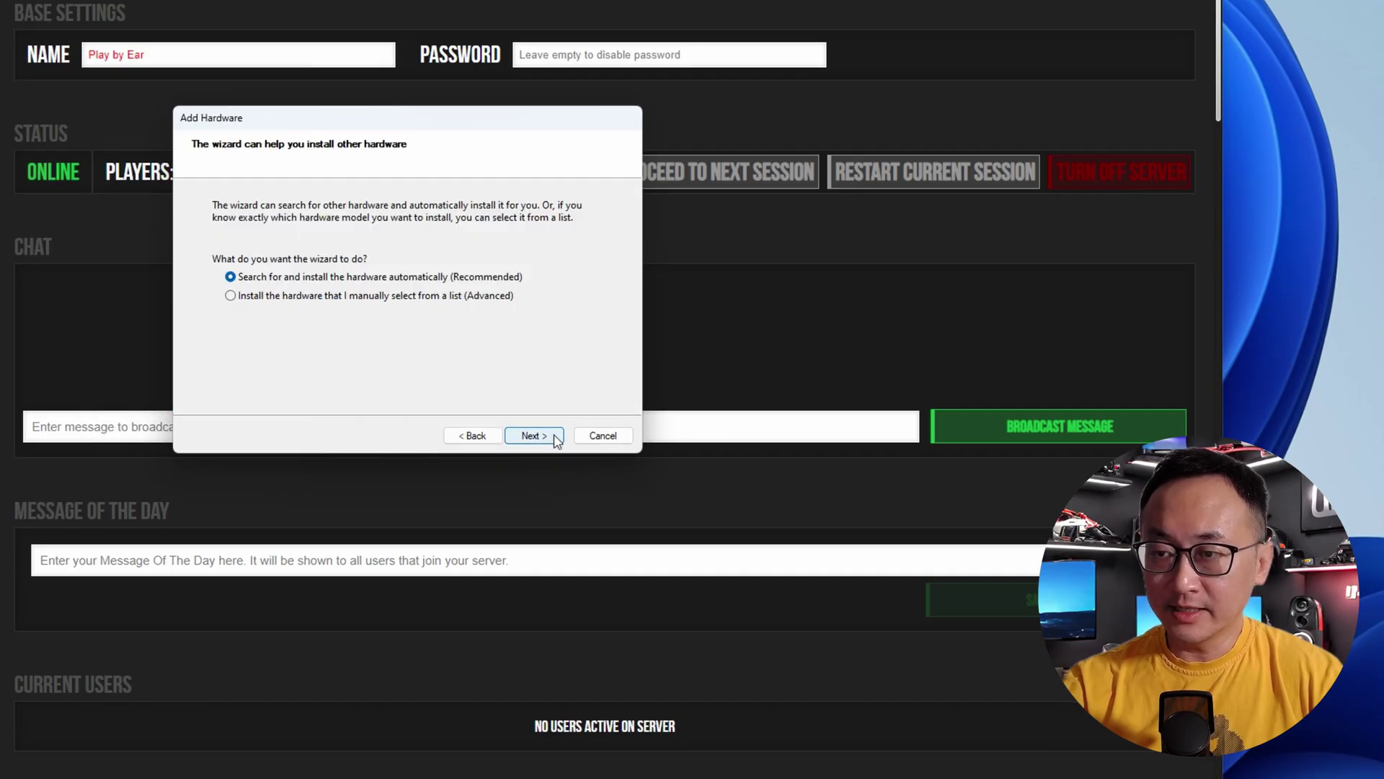
{"action": "left_click", "coordinate": [344, 303]}
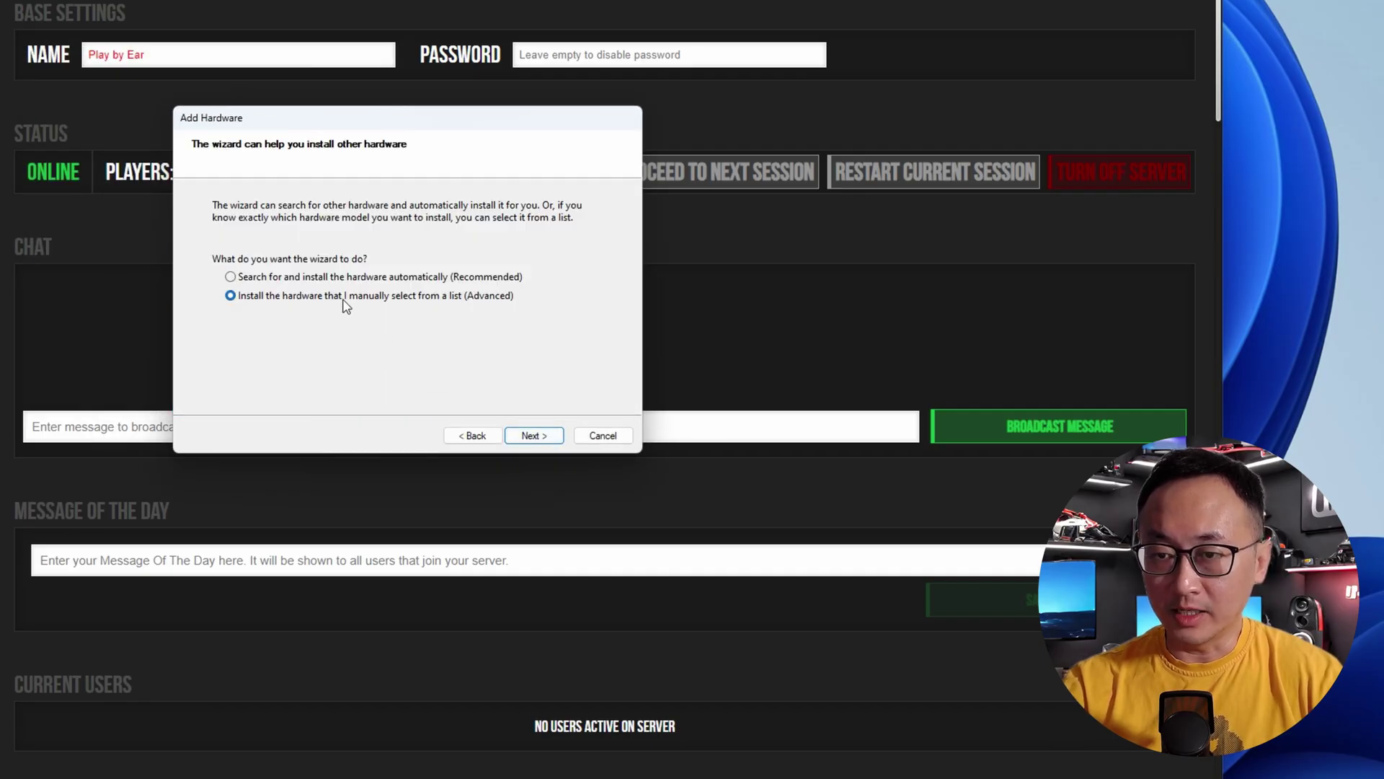
{"action": "left_click", "coordinate": [535, 435]}
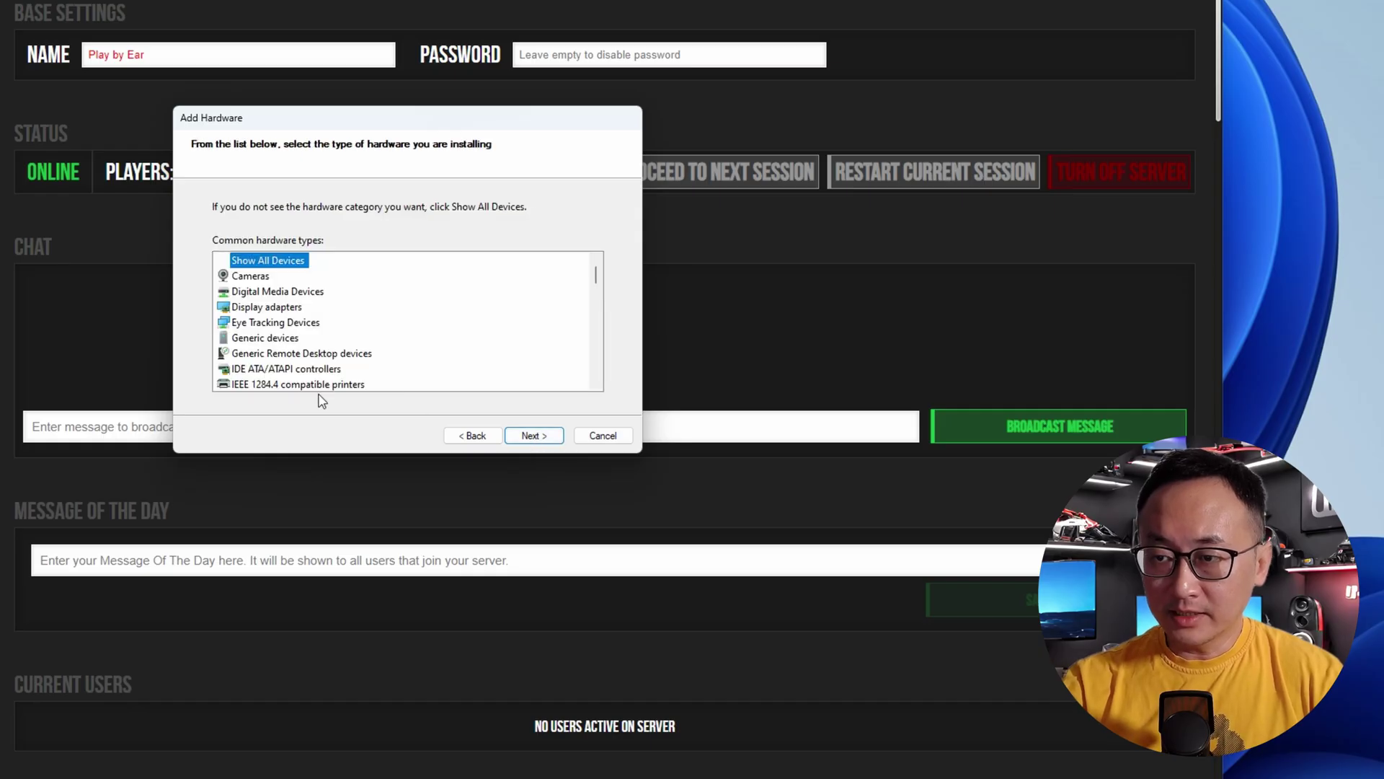
{"action": "scroll", "coordinate": [314, 382], "scroll_direction": "down", "scroll_amount": 1}
{"action": "scroll", "coordinate": [311, 380], "scroll_direction": "down", "scroll_amount": 3}
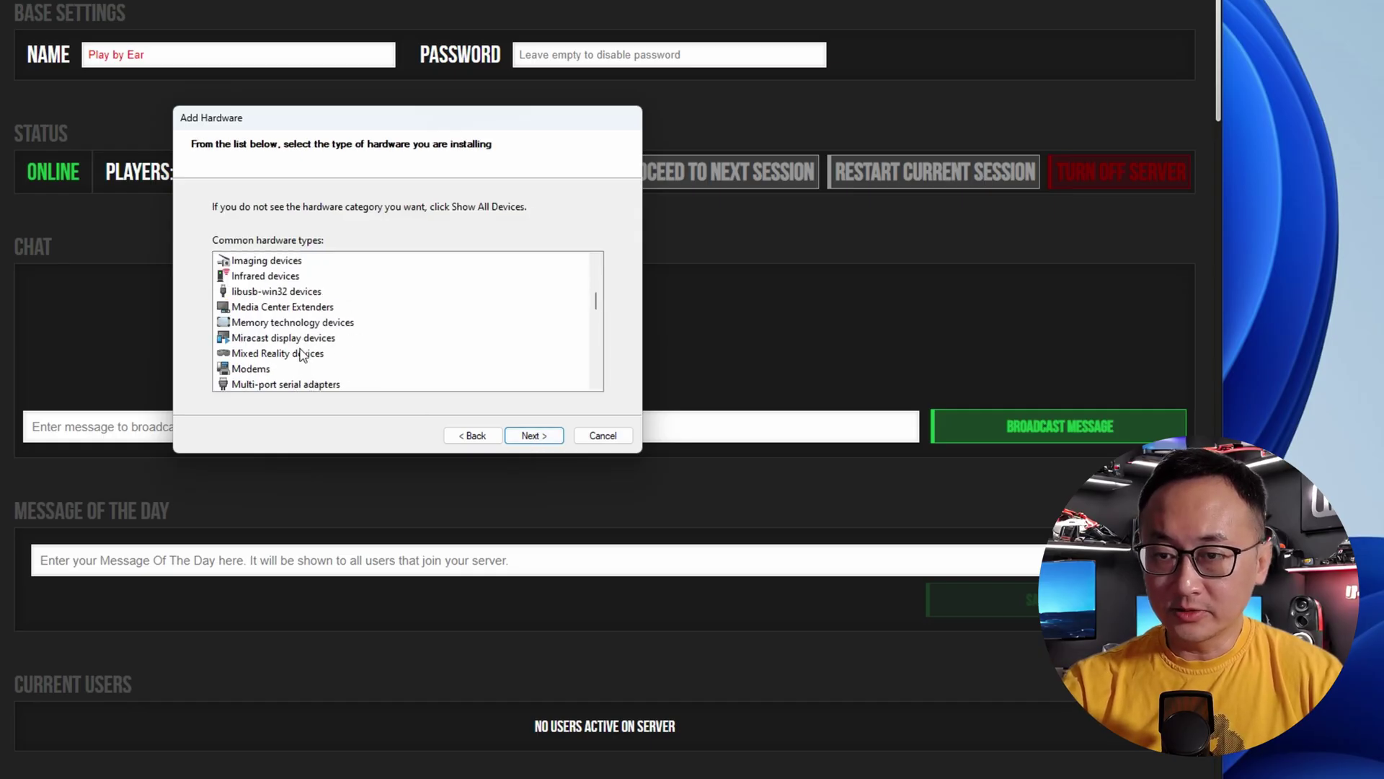
{"action": "scroll", "coordinate": [300, 345], "scroll_direction": "down", "scroll_amount": 1}
{"action": "left_click", "coordinate": [289, 355]}
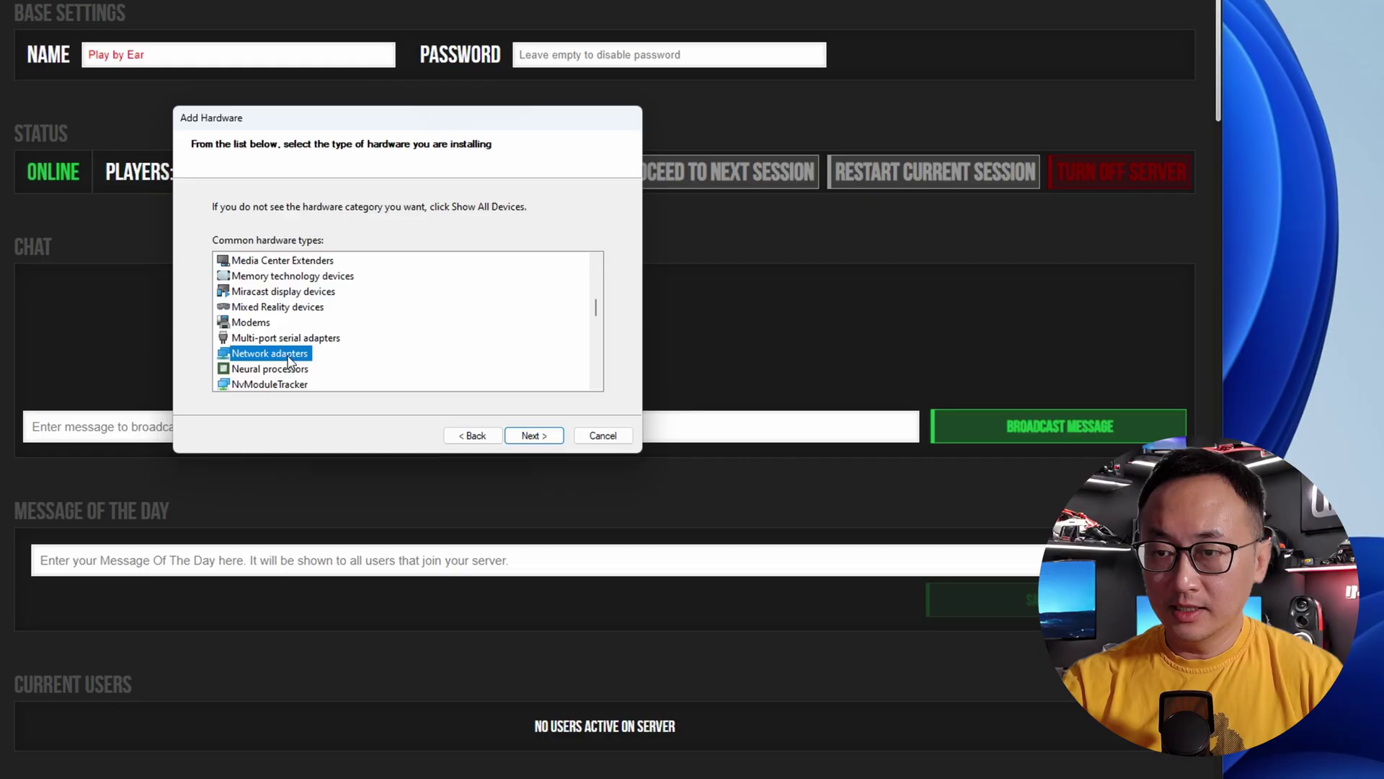
{"action": "left_click", "coordinate": [533, 436]}
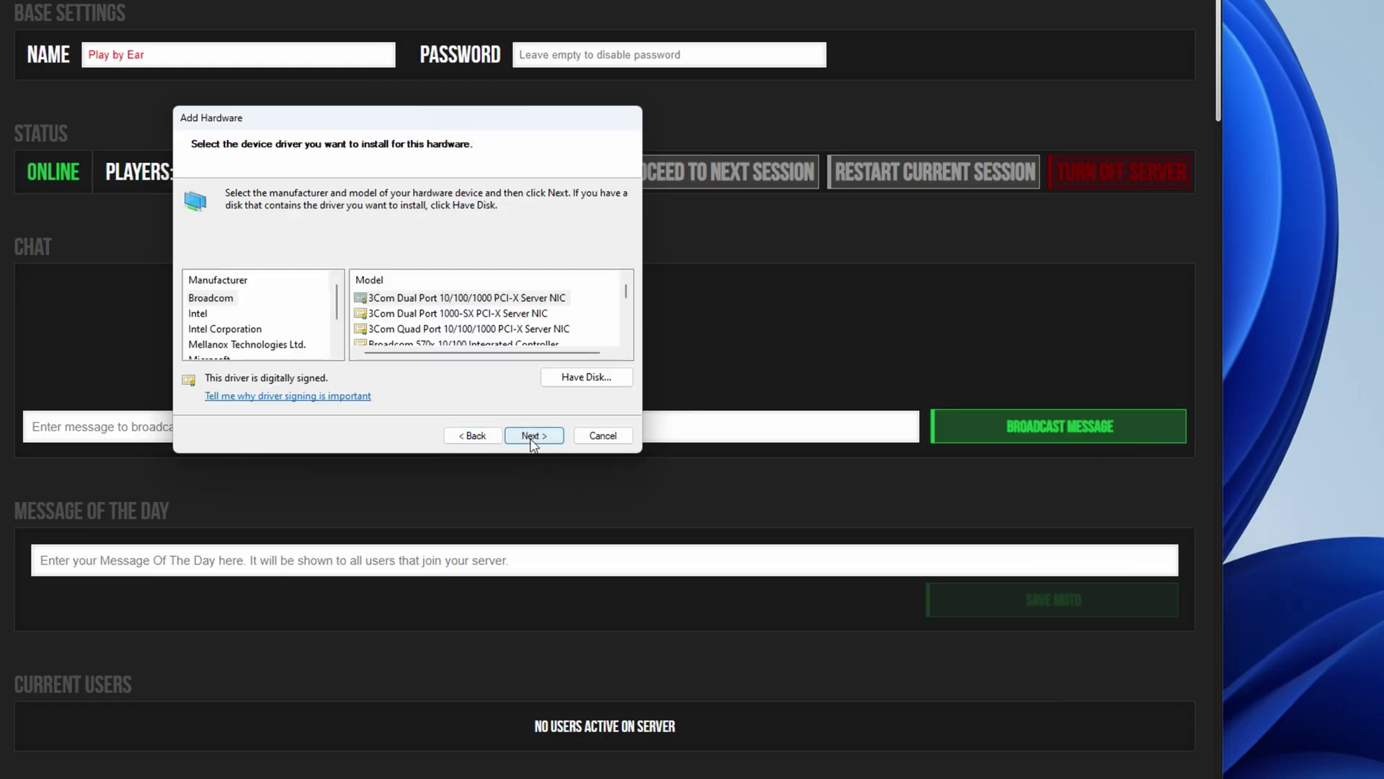
- Select Microsoft as manufacturer and the Microsoft KM-TEST Loopback Adapter model to install
{"action": "scroll", "coordinate": [268, 339], "scroll_direction": "down", "scroll_amount": 1}
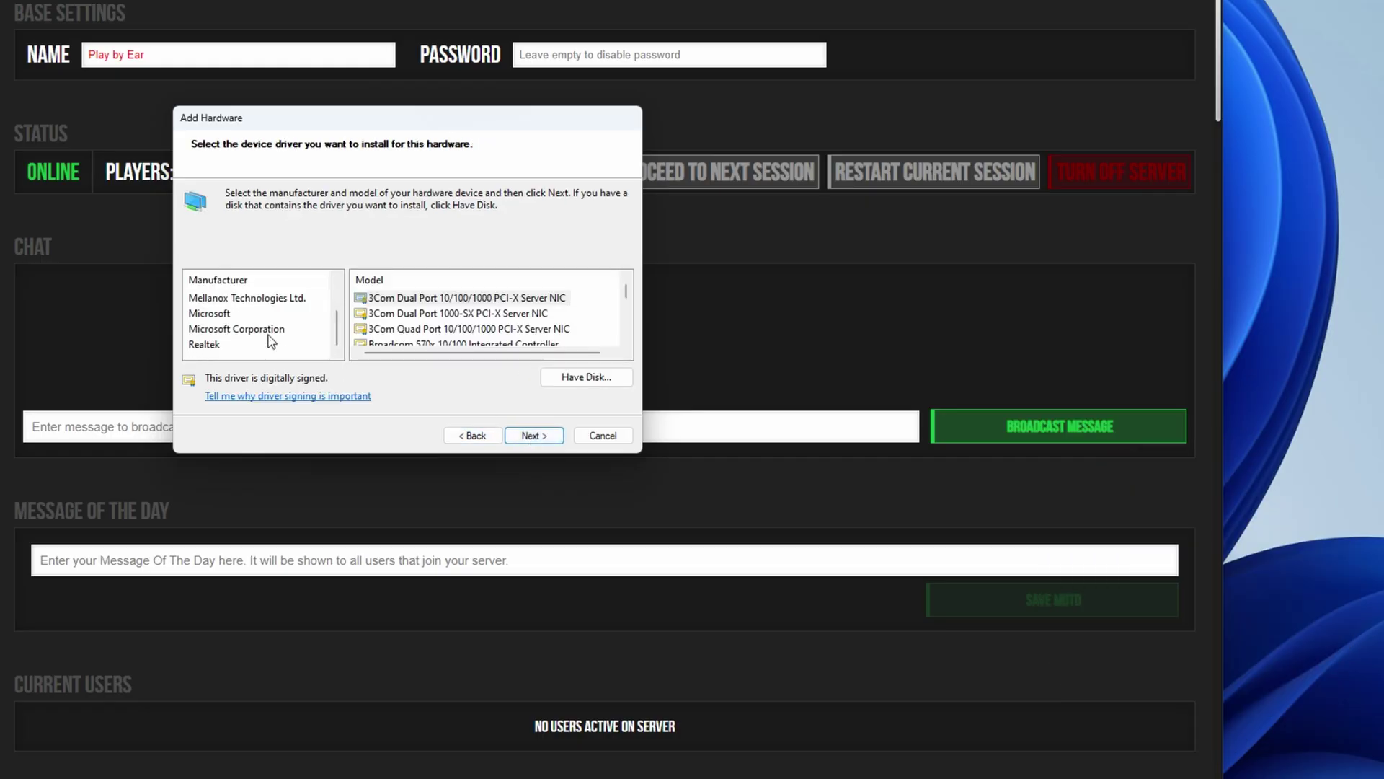
{"action": "left_click", "coordinate": [217, 317]}
{"action": "scroll", "coordinate": [461, 348], "scroll_direction": "down", "scroll_amount": 1}
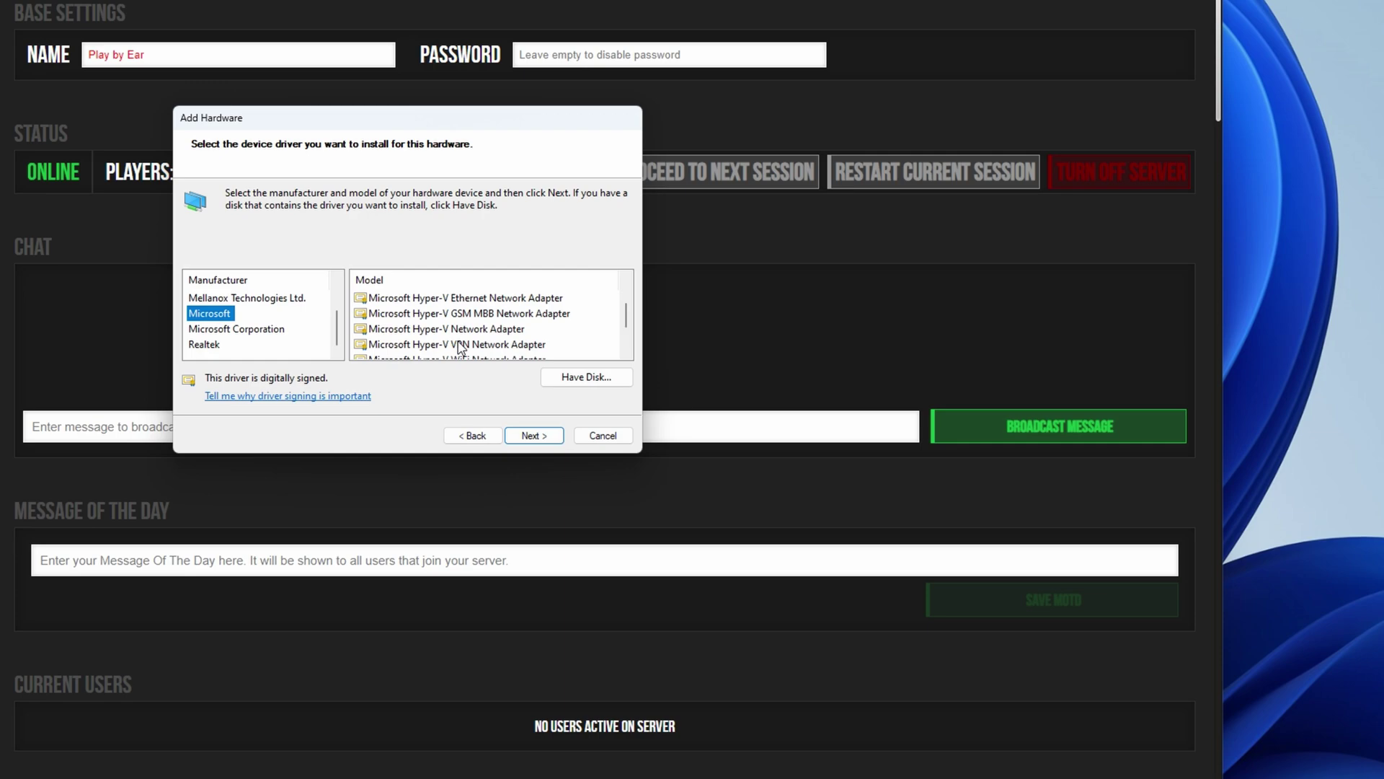
{"action": "scroll", "coordinate": [461, 348], "scroll_direction": "down", "scroll_amount": 1}
{"action": "left_click", "coordinate": [489, 331]}
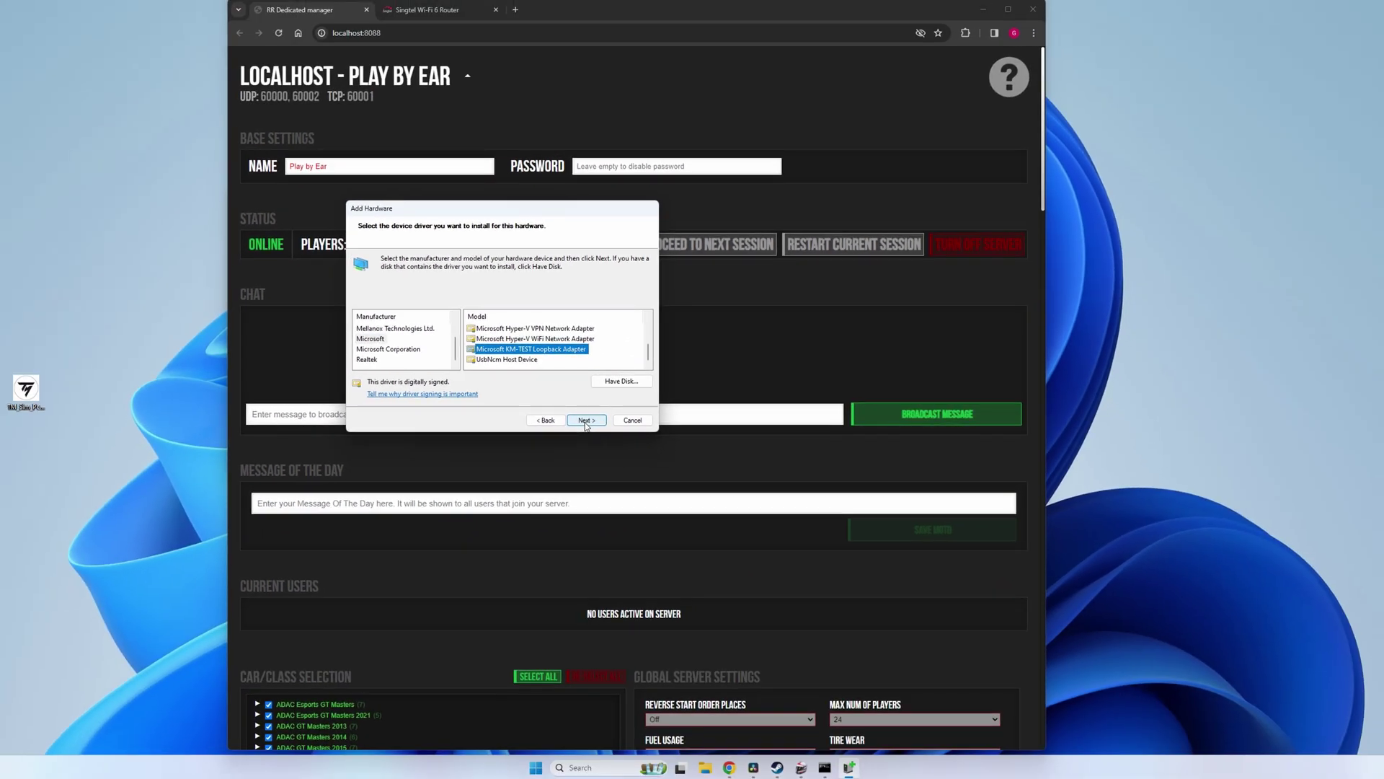
{"action": "left_click", "coordinate": [585, 421]}
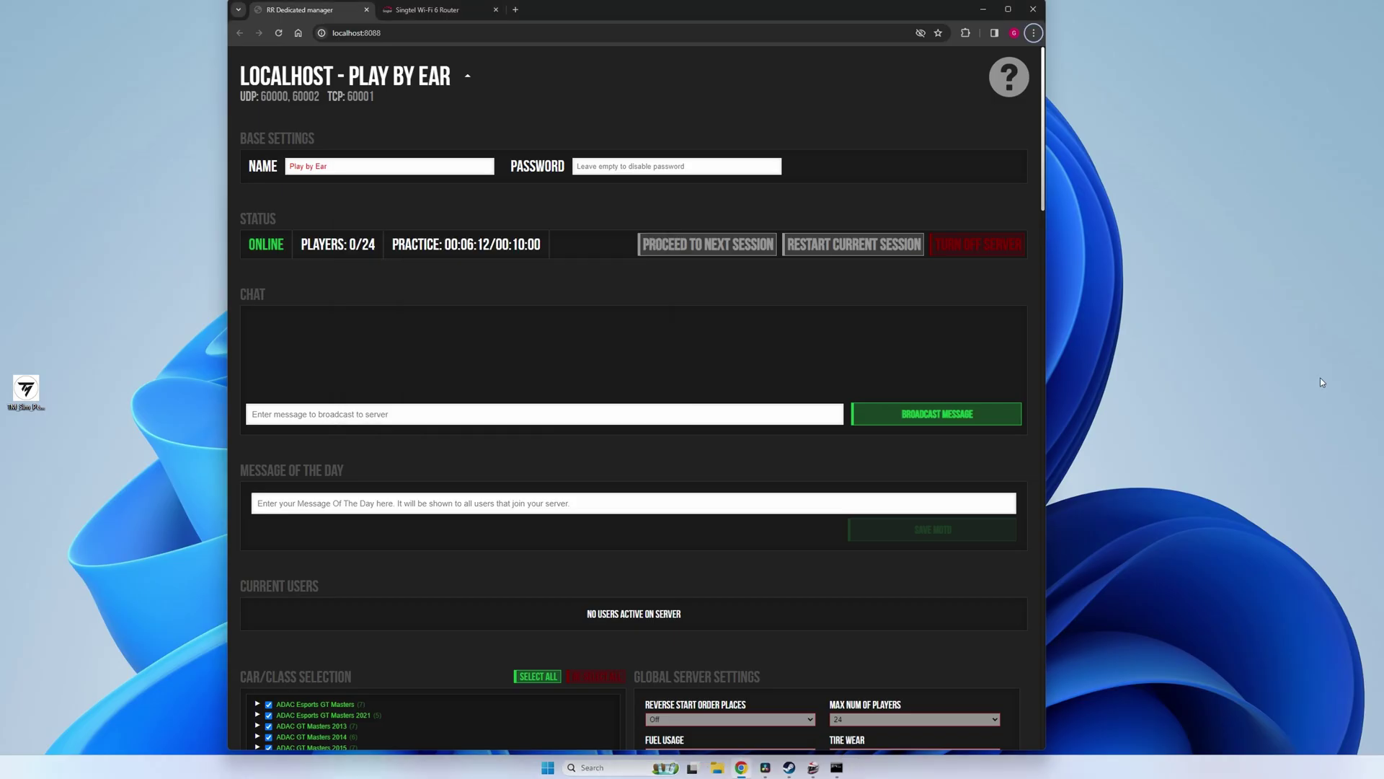
- Run ncpa.cpl as administrator to open Network Connections
{"action": "key", "text": "super"}
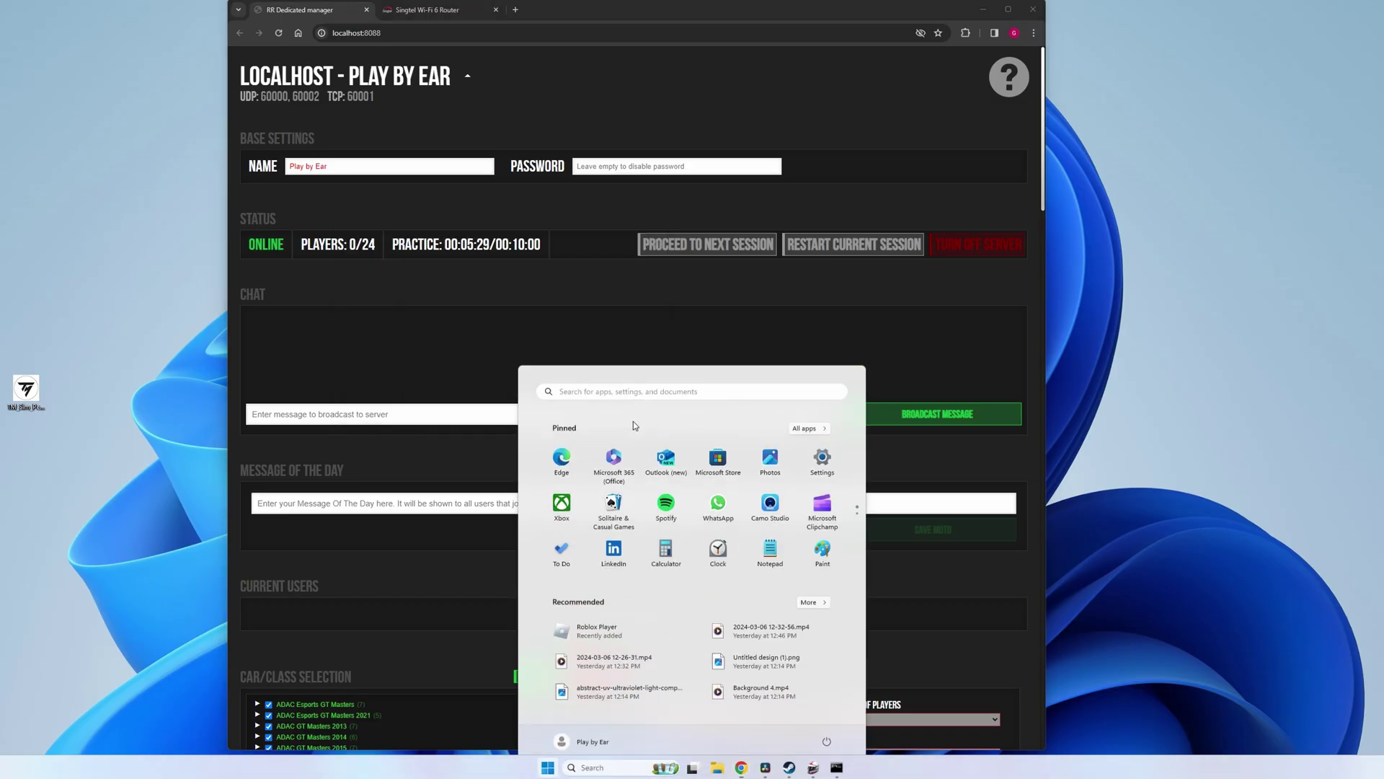
{"action": "type", "text": "ncpa"}
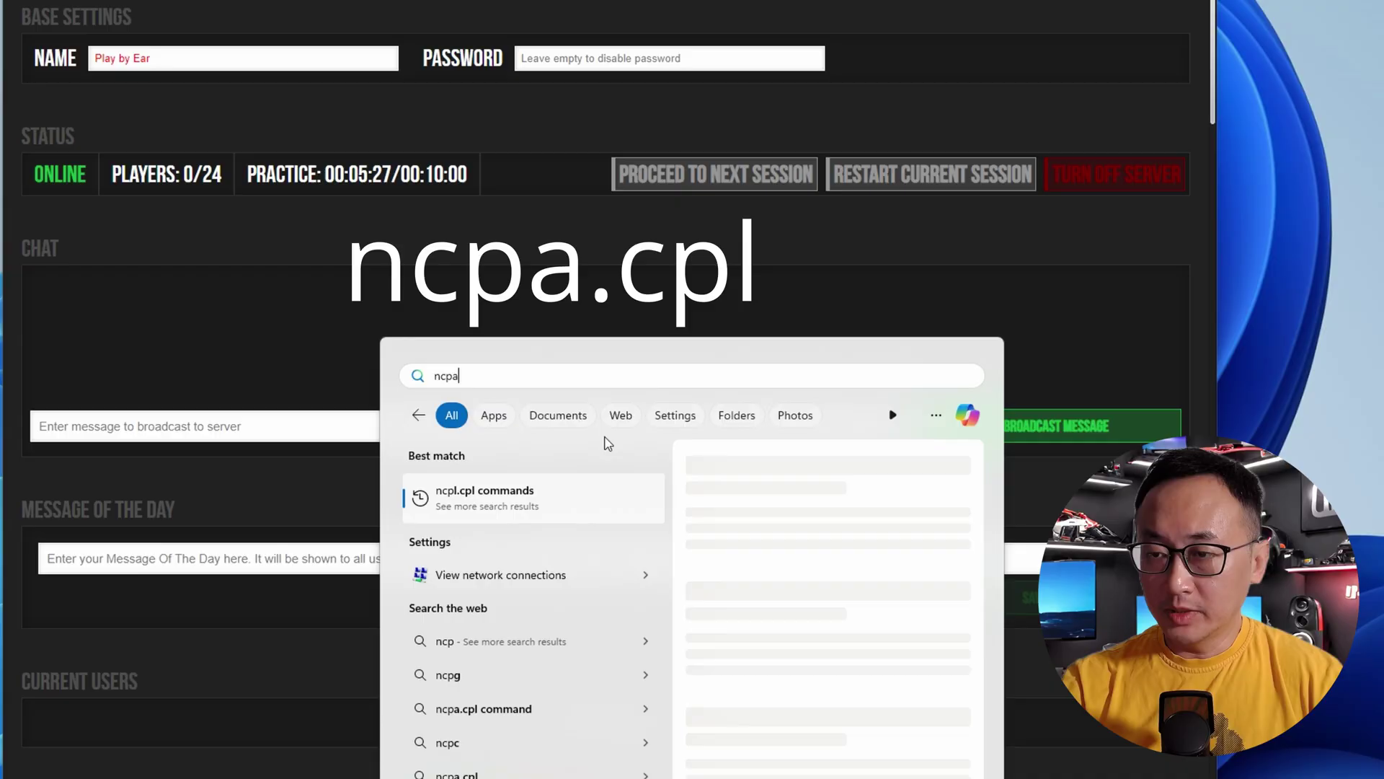
{"action": "type", "text": ".cpl"}
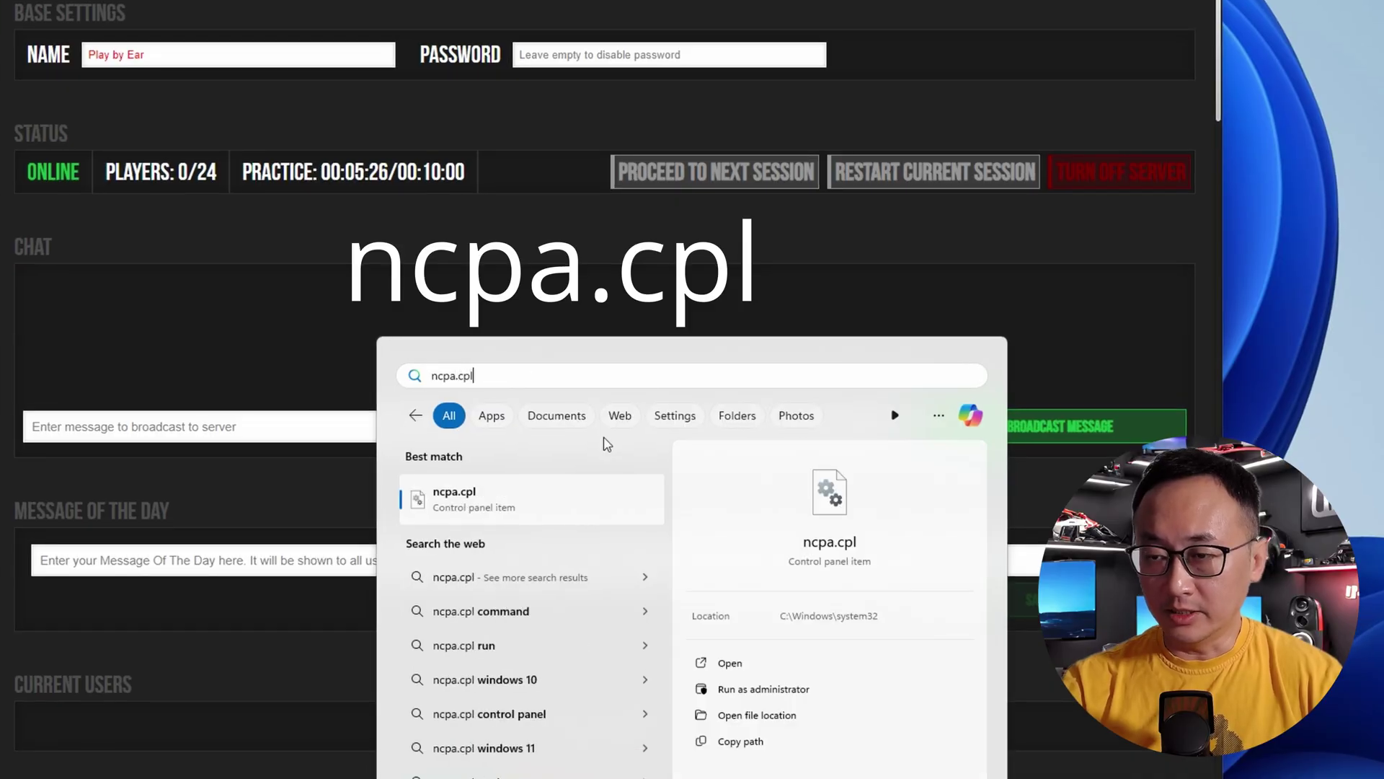
{"action": "left_click", "coordinate": [728, 689]}
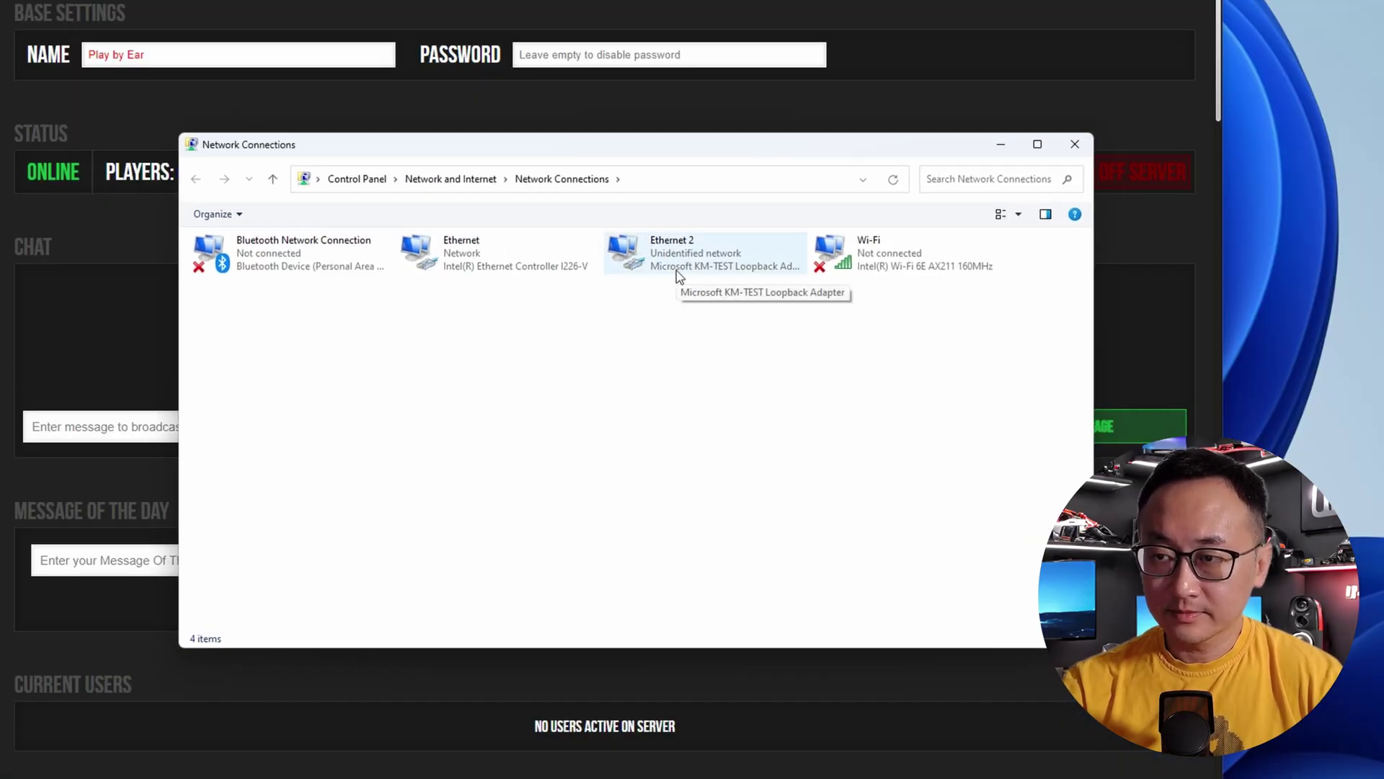
- Open Ethernet 2's TCP/IPv4 properties and switch to 'Use the following IP address'
{"action": "right_click", "coordinate": [678, 274]}
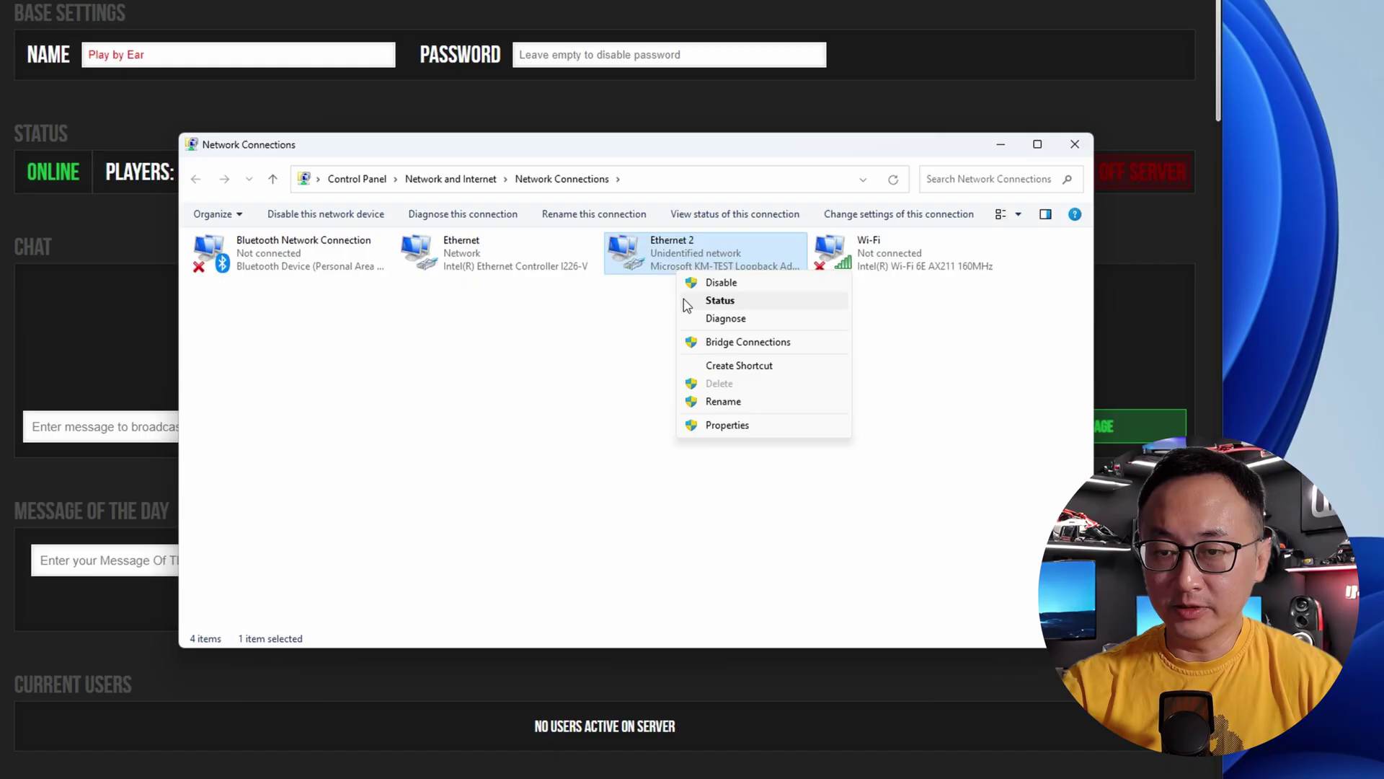
{"action": "left_click", "coordinate": [729, 426]}
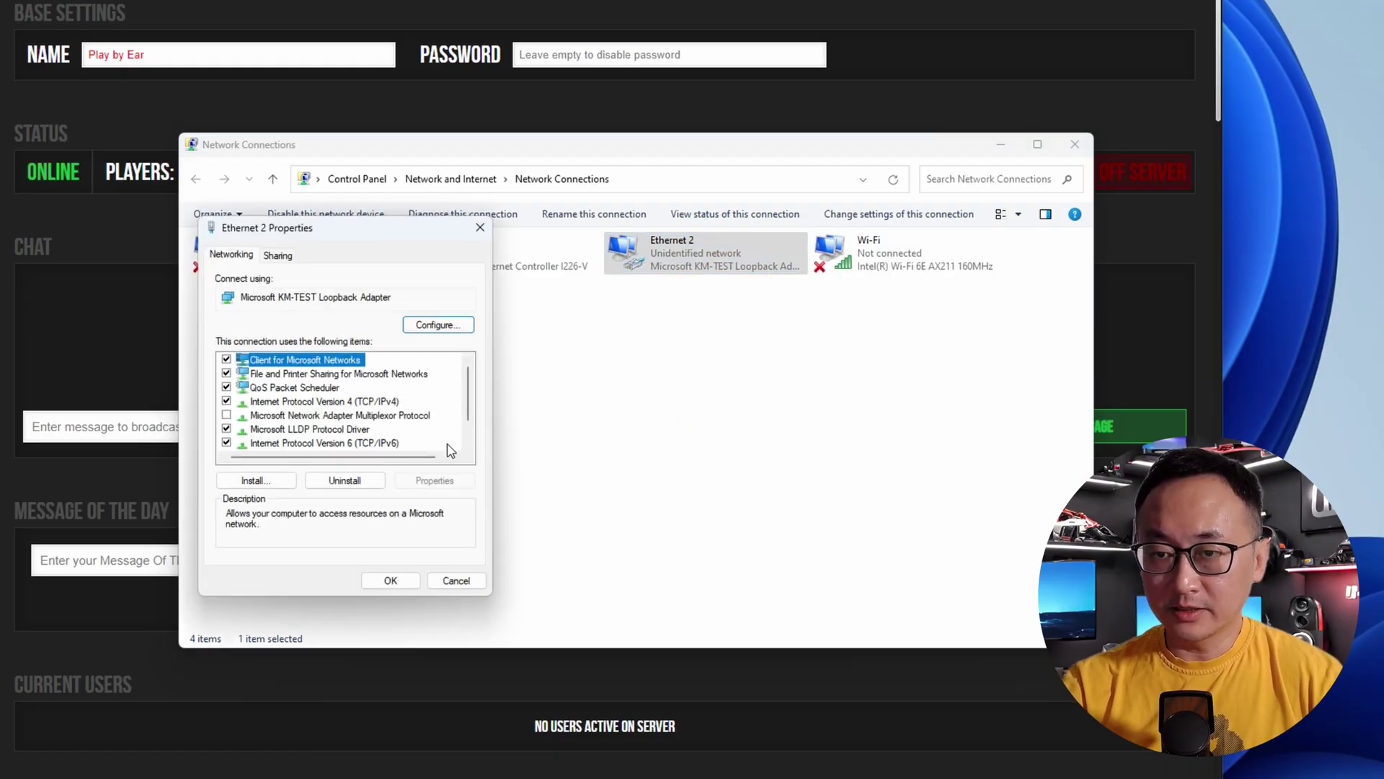
{"action": "left_click", "coordinate": [374, 404]}
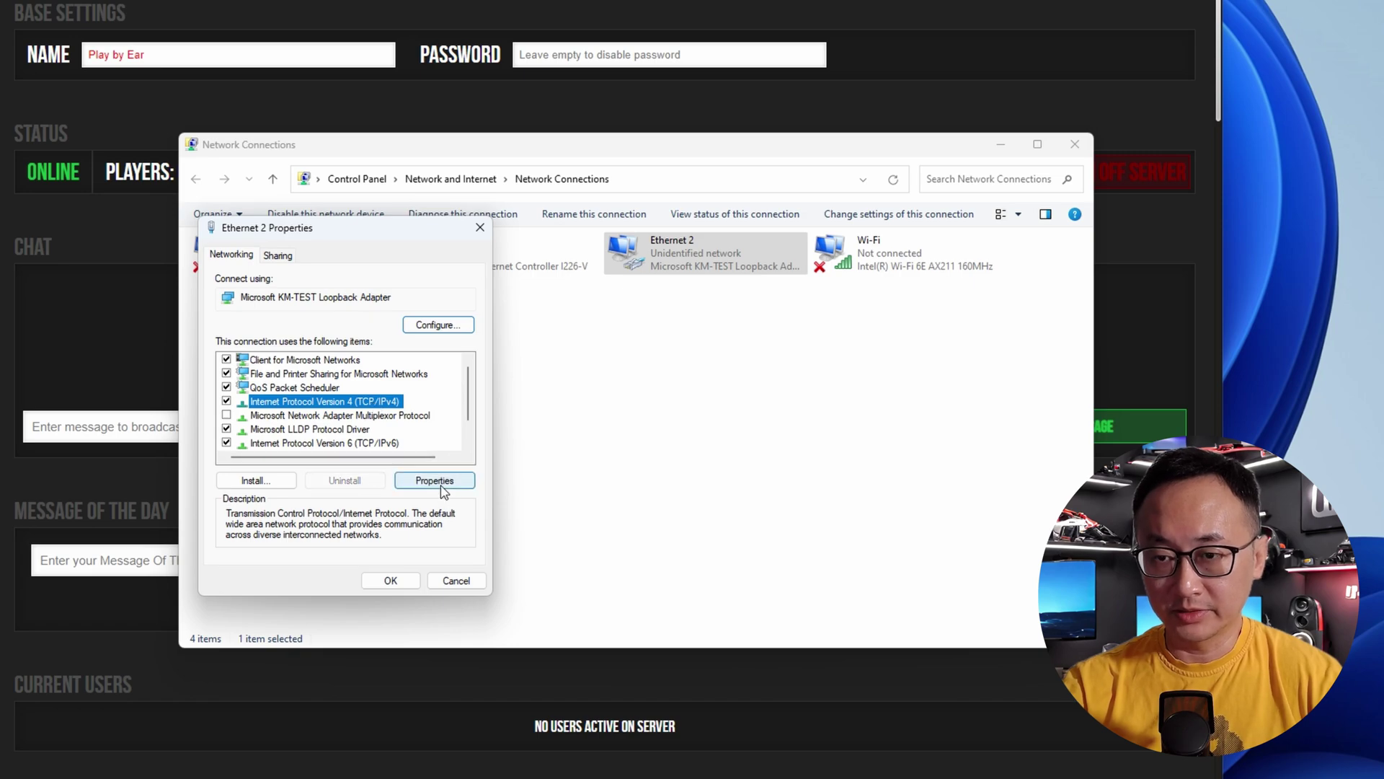
{"action": "left_click", "coordinate": [435, 481]}
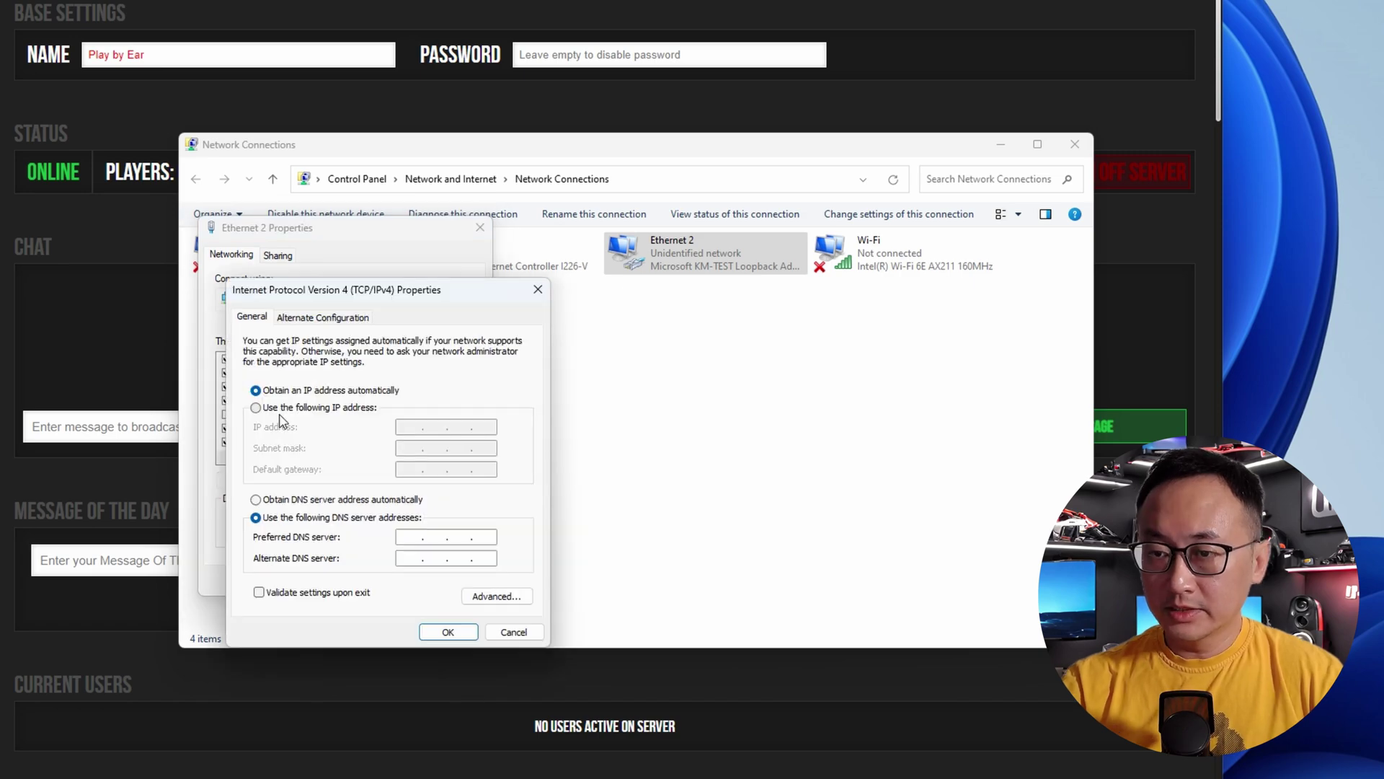
{"action": "left_click", "coordinate": [255, 408]}
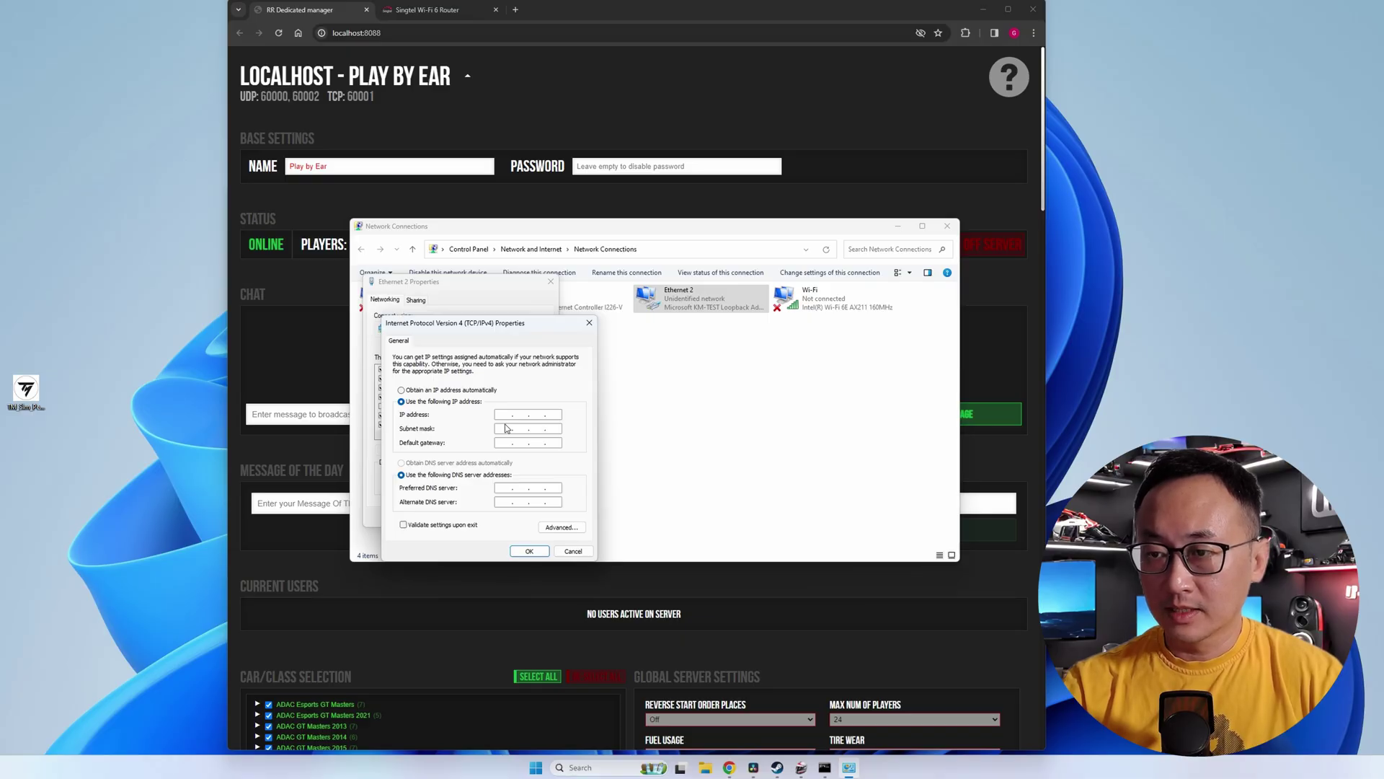
- Search 'what is my ip address' in a new Chrome tab and open whatismyipaddress.com
{"action": "left_click", "coordinate": [515, 10]}
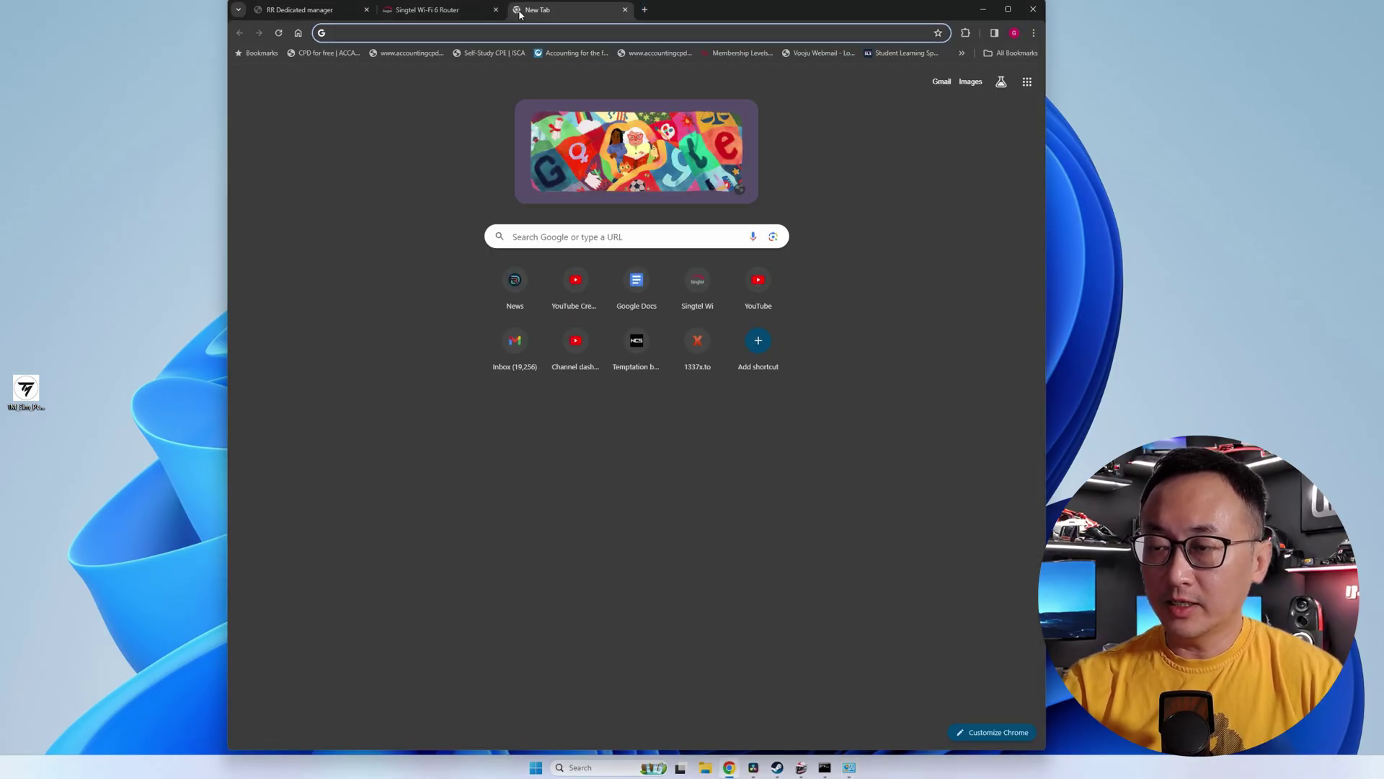
{"action": "type", "text": "what"}
{"action": "key", "text": "Return"}
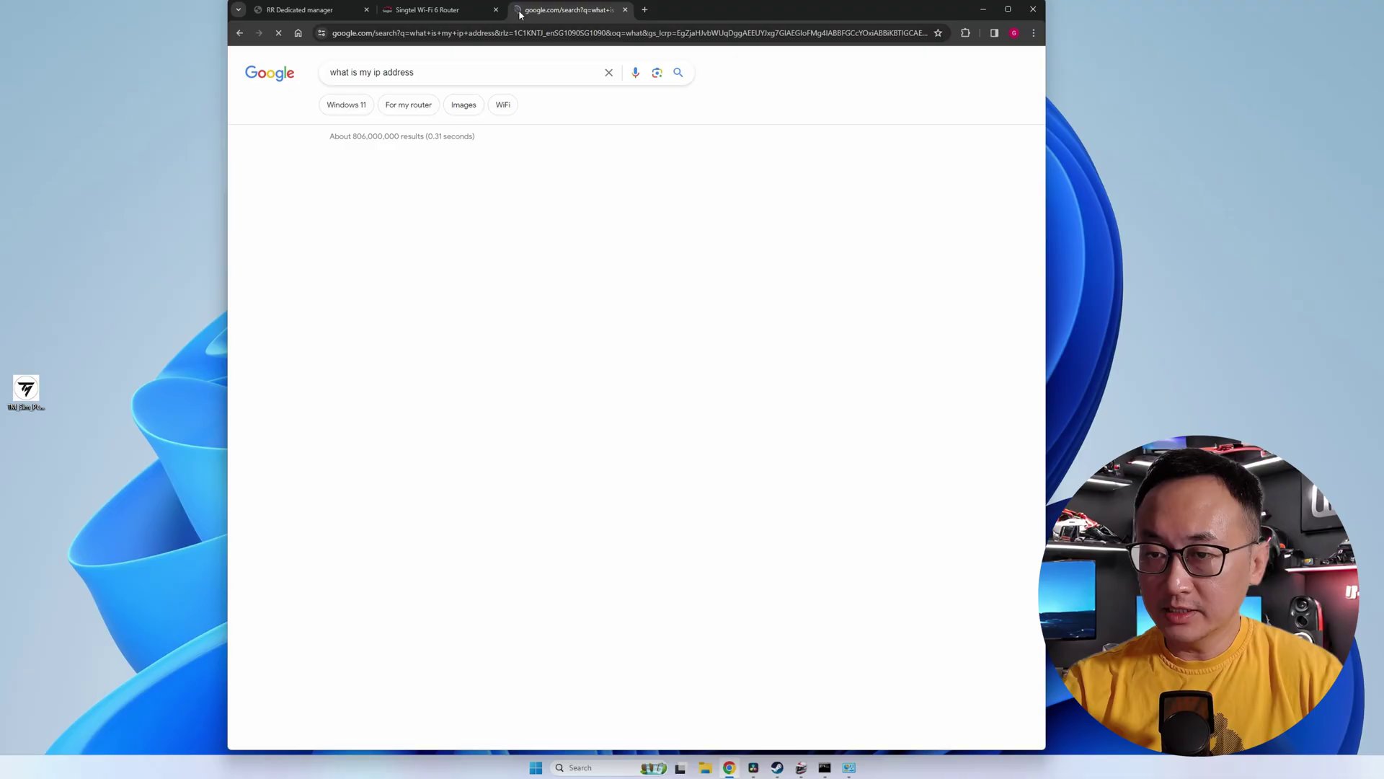
{"action": "left_click", "coordinate": [451, 185]}
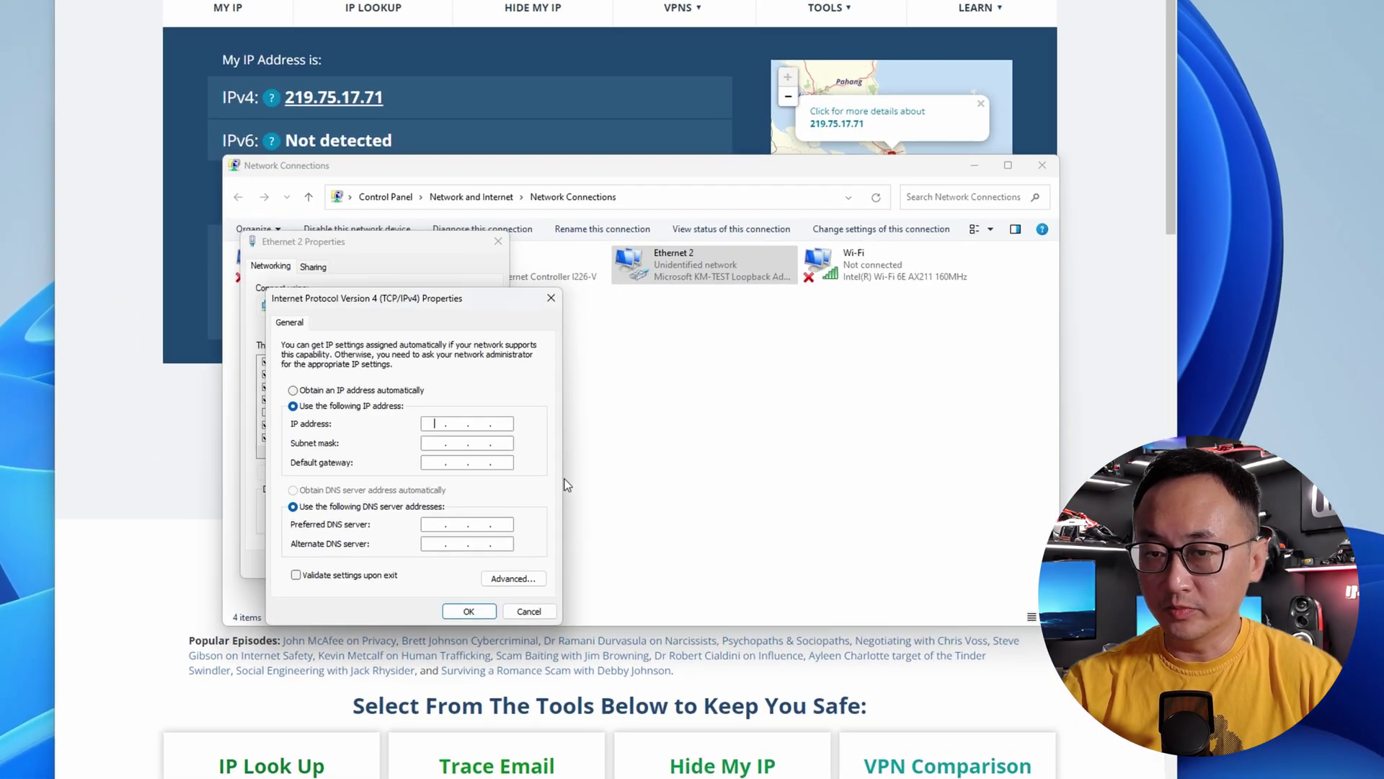
- Give Ethernet 2 the IP 219.75.17.71 with auto-filled mask 255.255.255.0 and save
{"action": "type", "text": "219 . "}
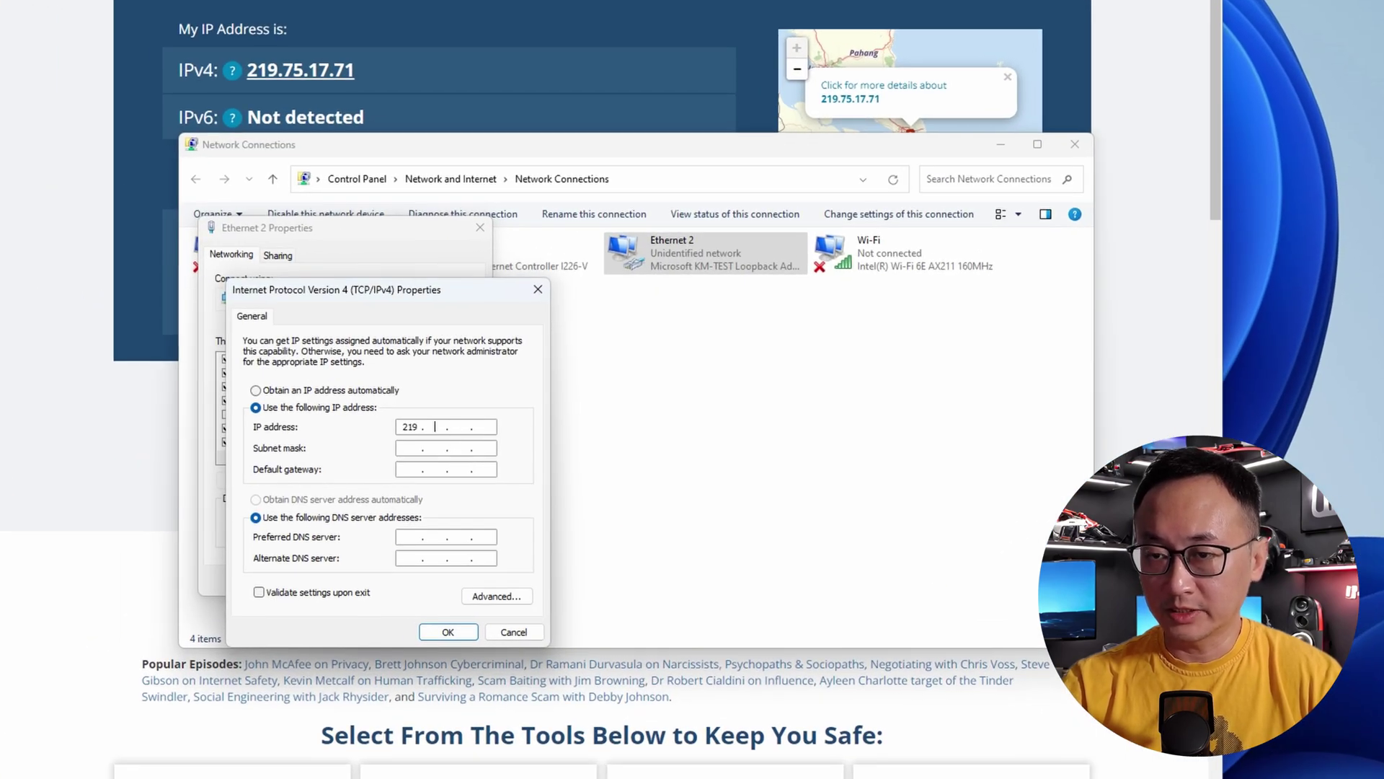
{"action": "type", "text": "75 . 17 . "}
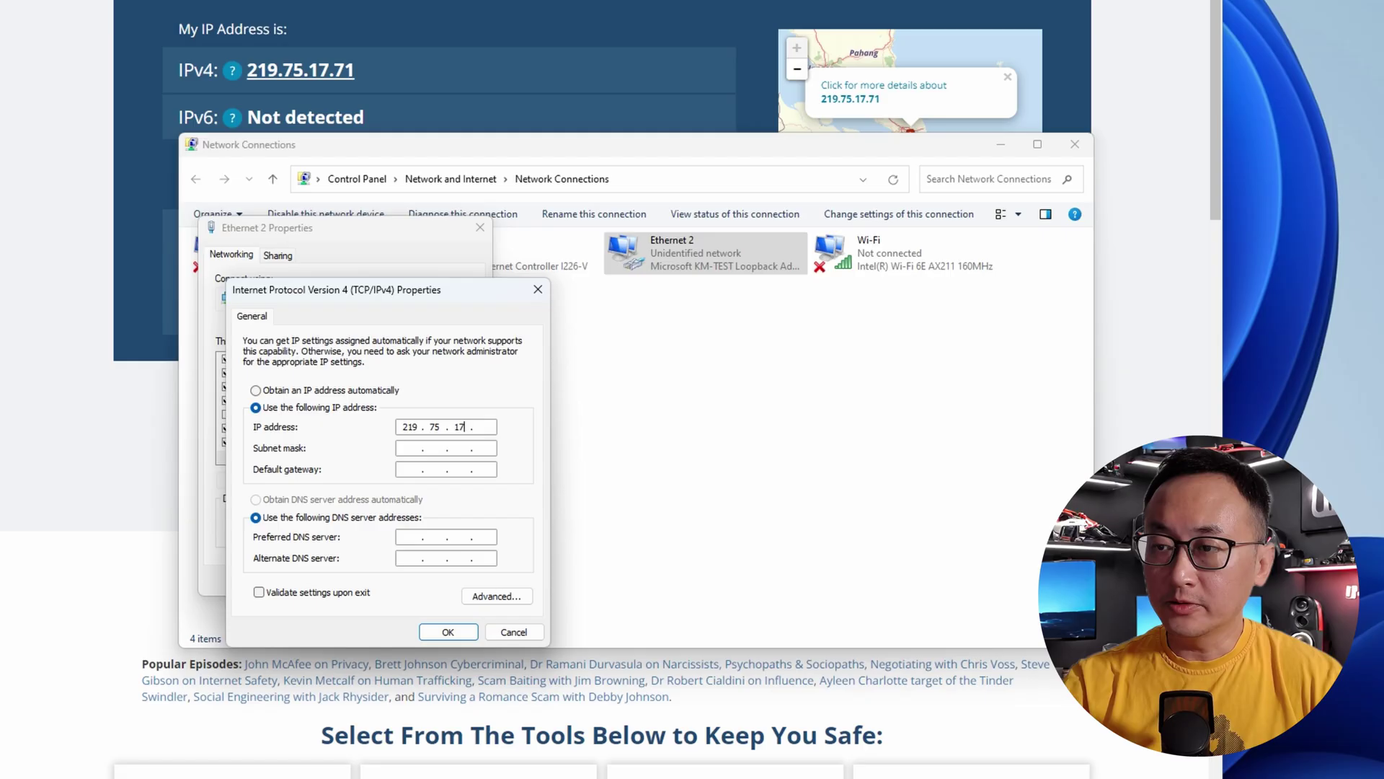
{"action": "type", "text": "71"}
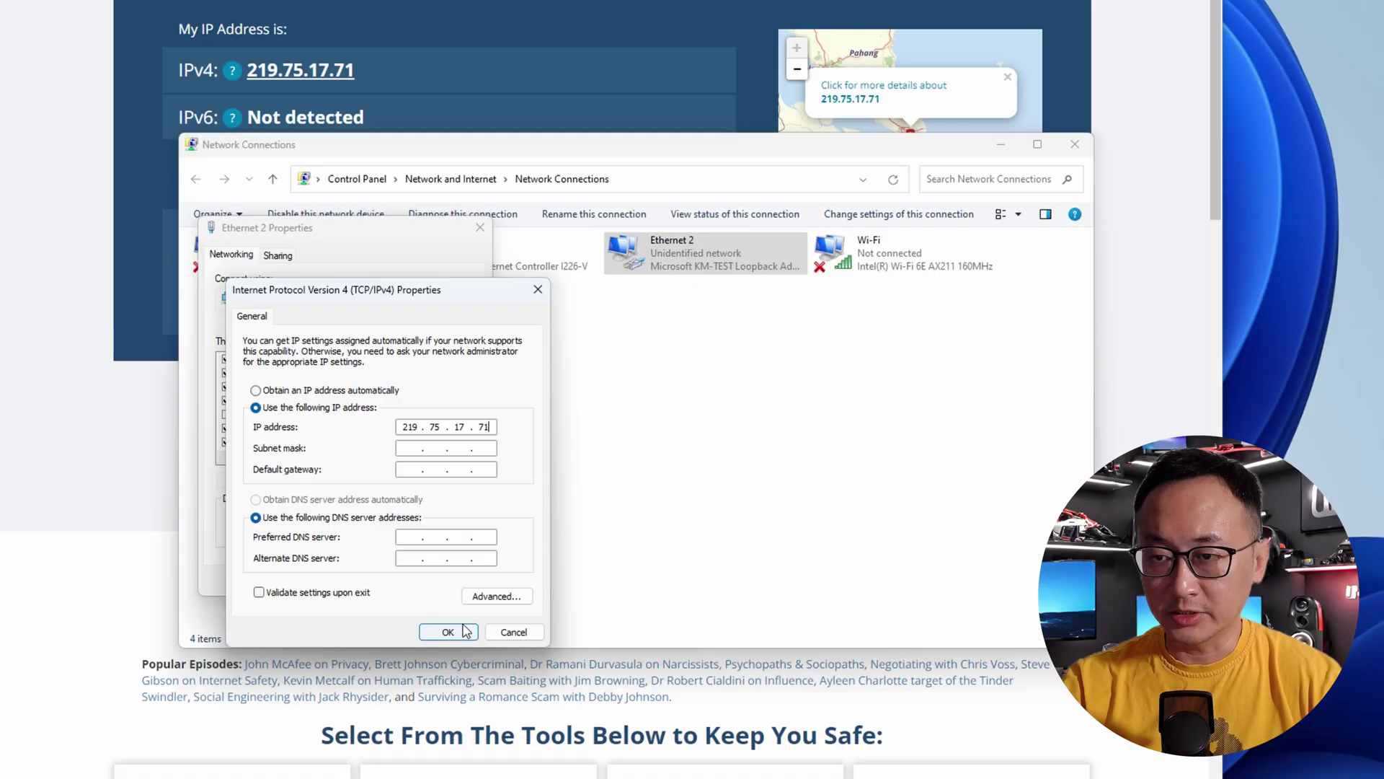
{"action": "left_click", "coordinate": [467, 631]}
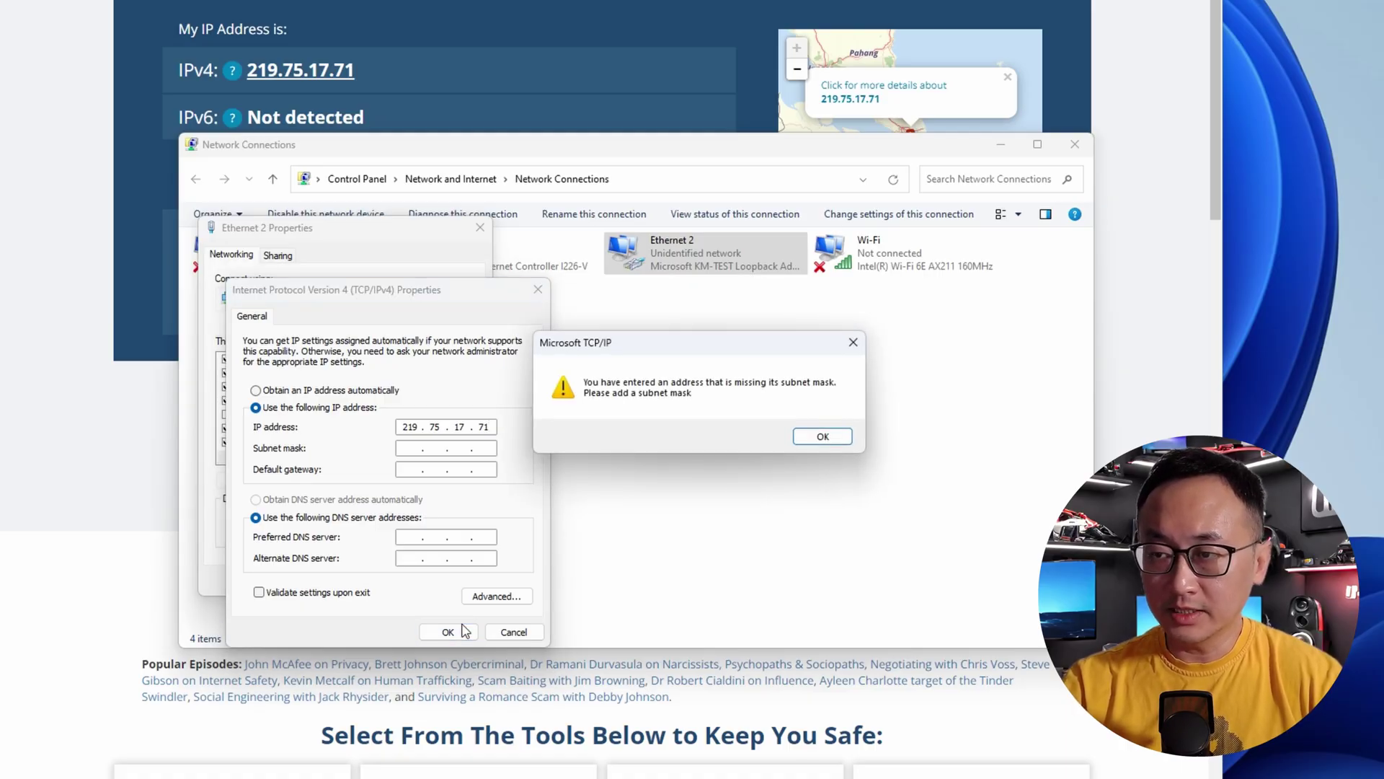
{"action": "left_click", "coordinate": [836, 437]}
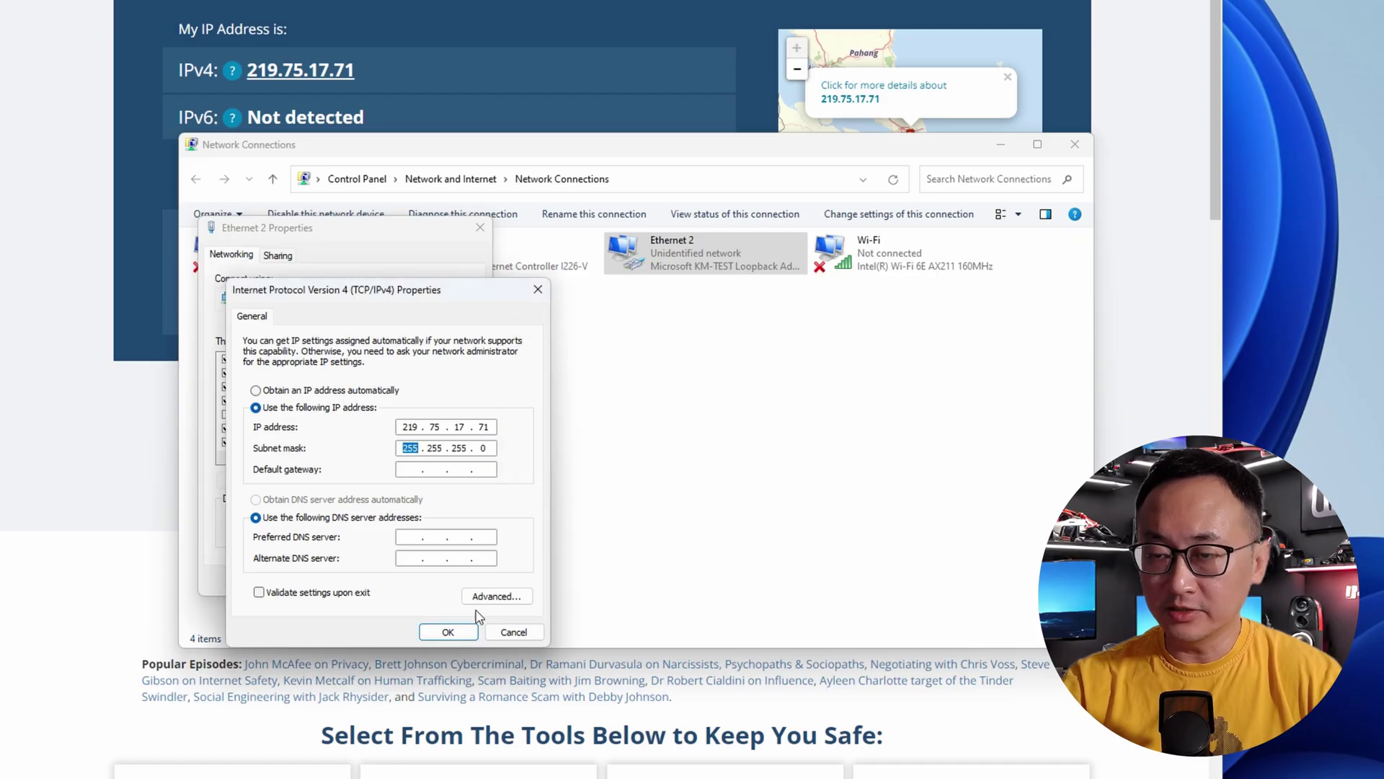
{"action": "left_click", "coordinate": [453, 630]}
{"action": "left_click", "coordinate": [391, 580]}
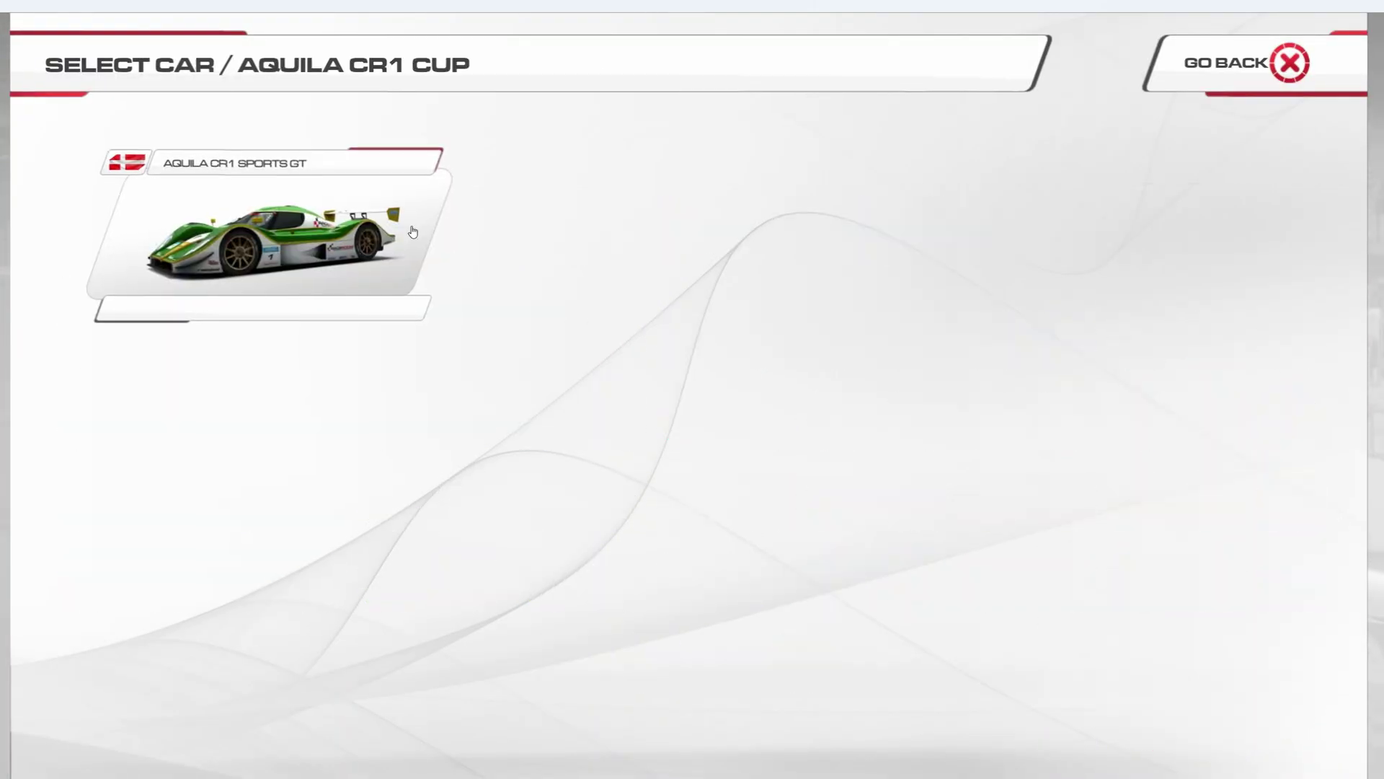
- Choose the Aquila CR1 Sports GT with the green #1 livery to join Play by Ear
{"action": "left_click", "coordinate": [412, 231]}
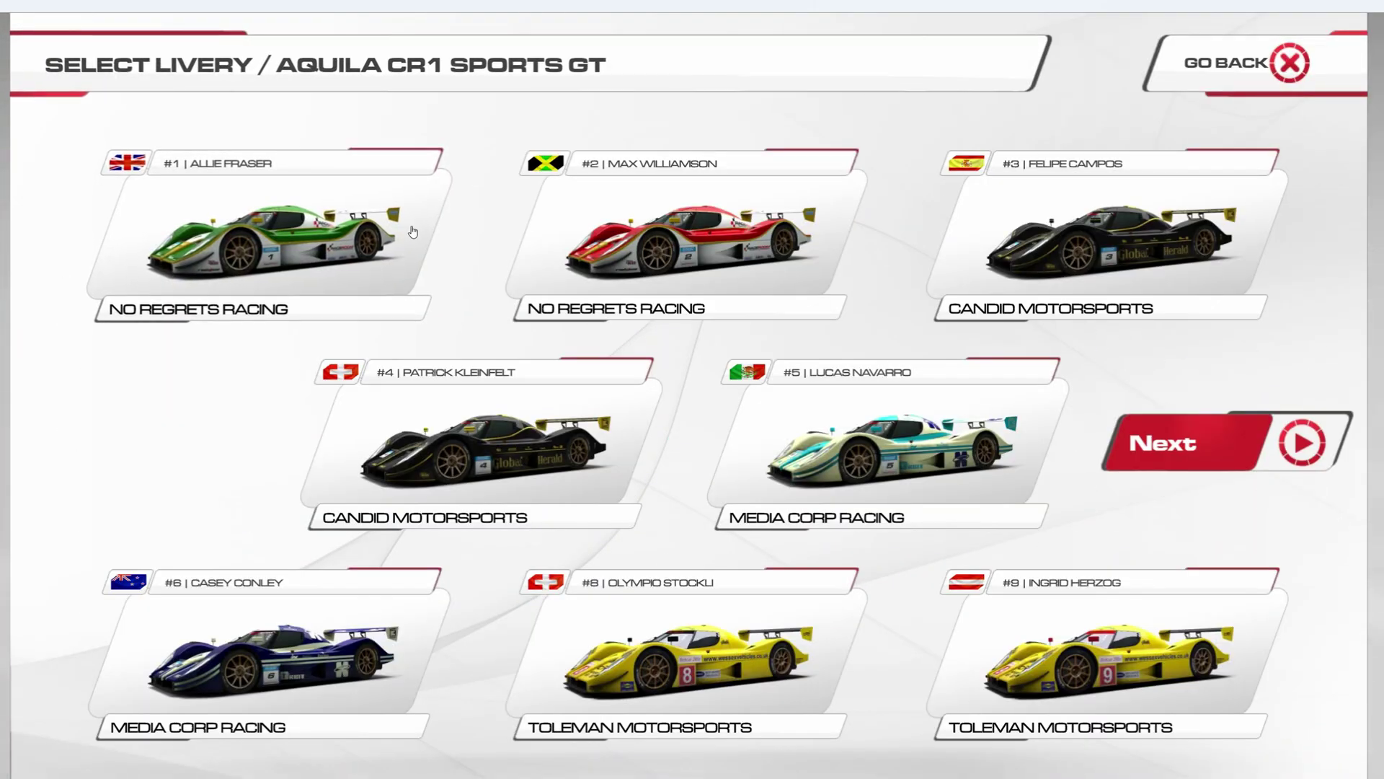
{"action": "left_click", "coordinate": [412, 232]}
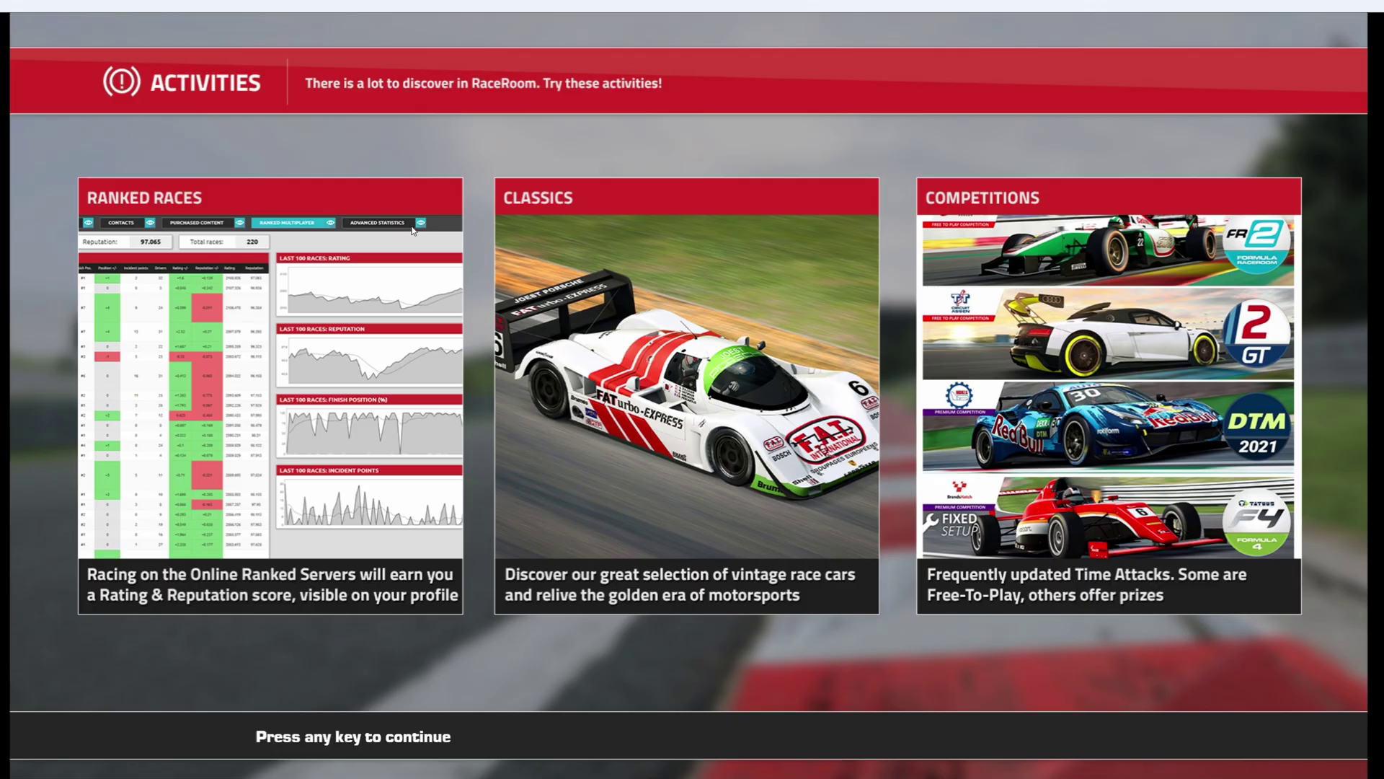
- Continue past the Activities screen and select Drive in the practice session
{"action": "key", "text": "Return"}
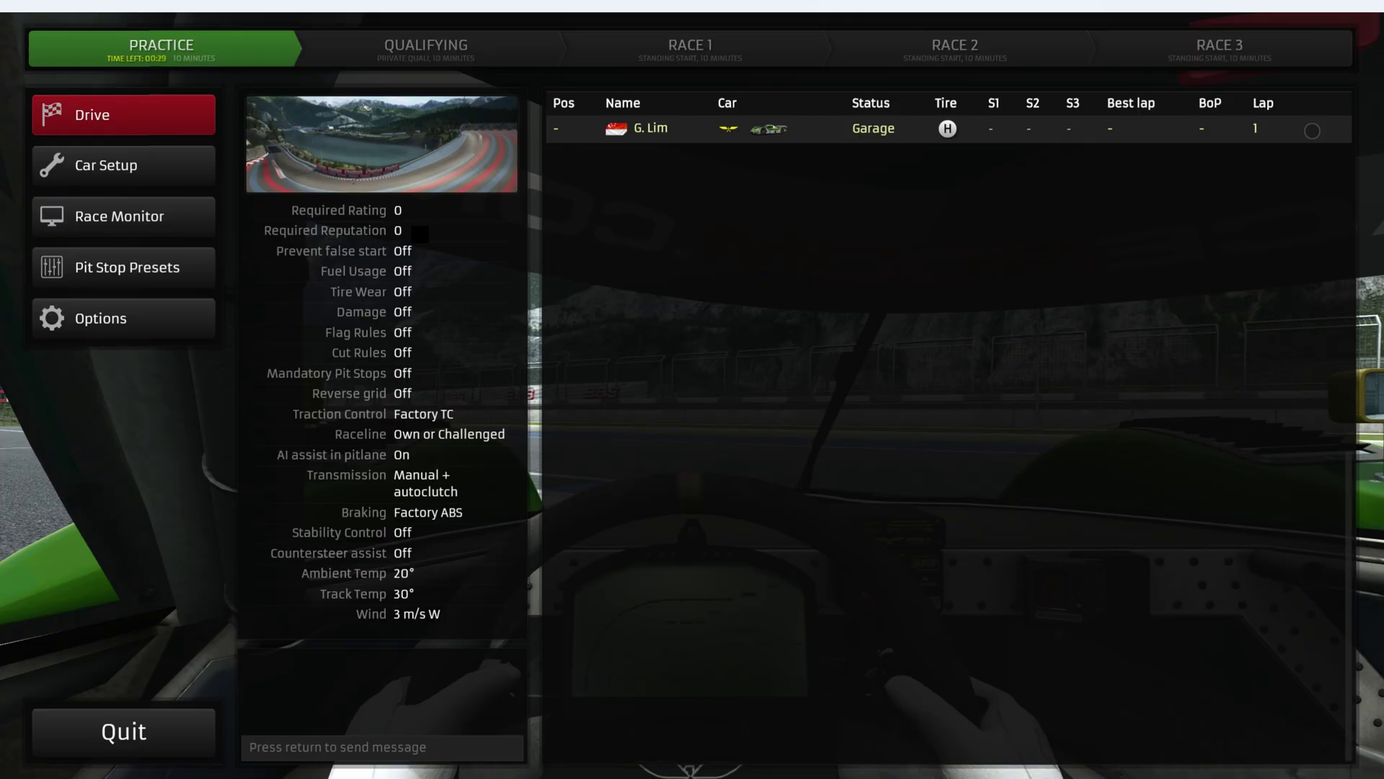
{"action": "left_click", "coordinate": [115, 118]}
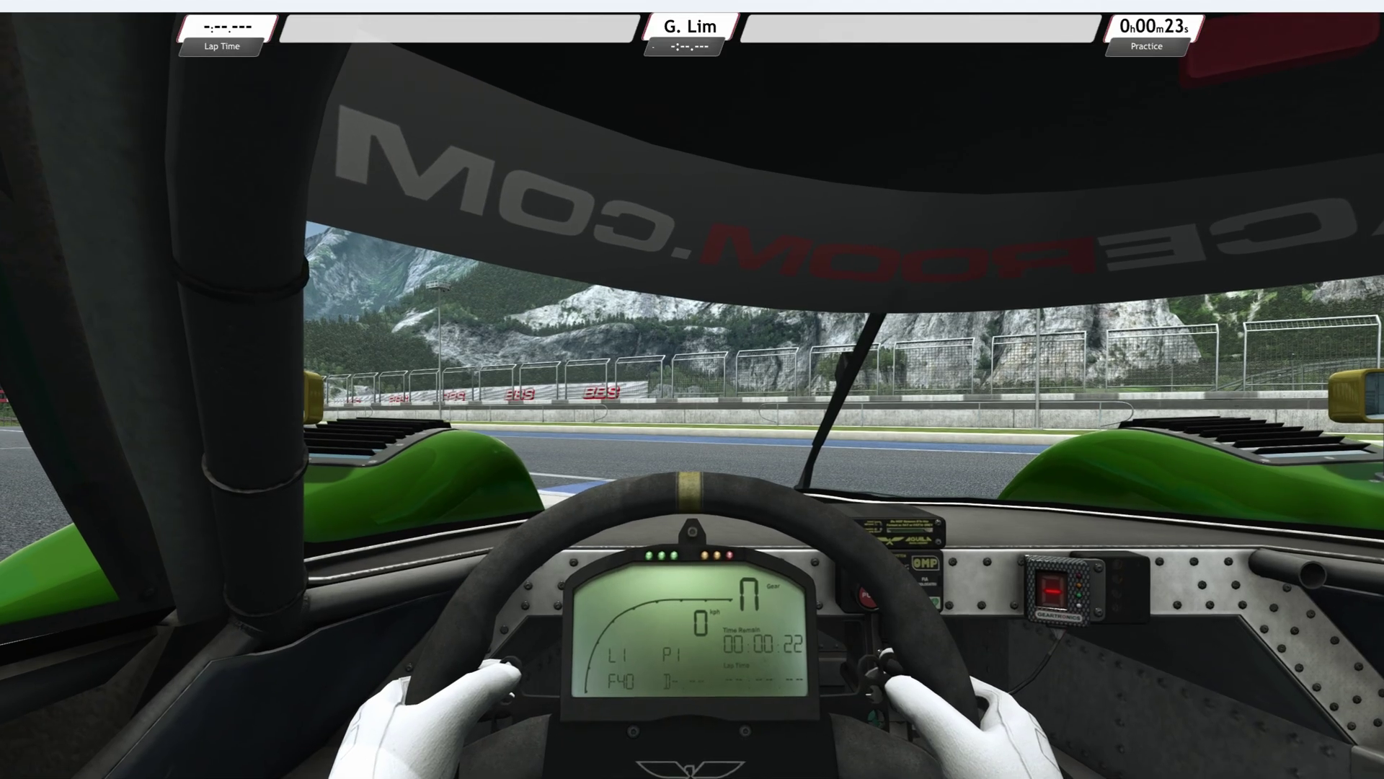